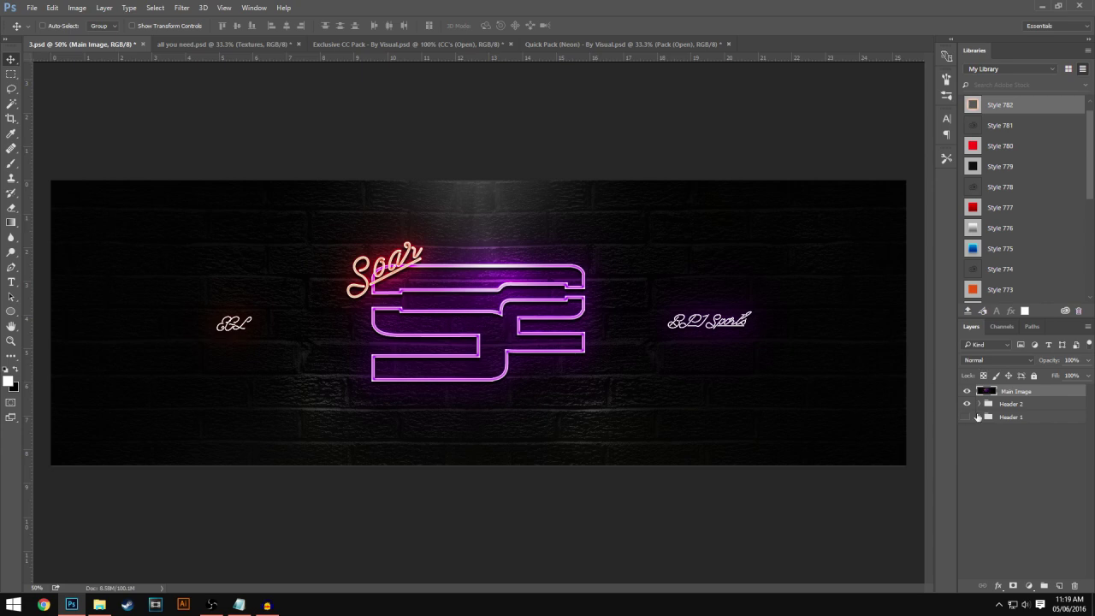
Step: Hide the Main Image layer and review the document's width, height and resolution in Image Size
{"action": "left_click", "coordinate": [967, 391]}
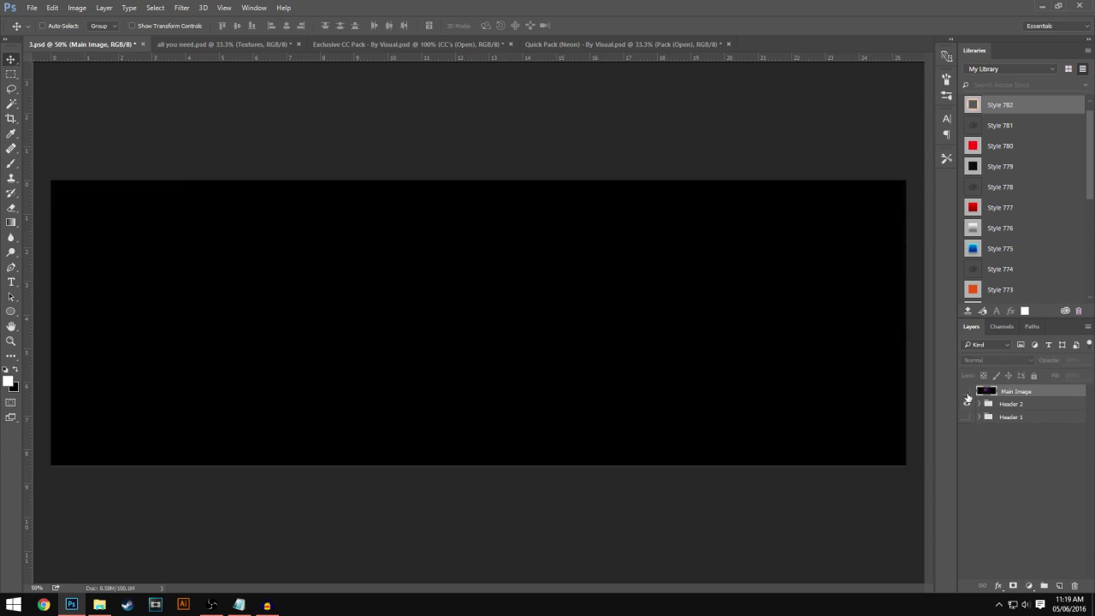
{"action": "left_click", "coordinate": [76, 8]}
{"action": "left_click", "coordinate": [103, 87]}
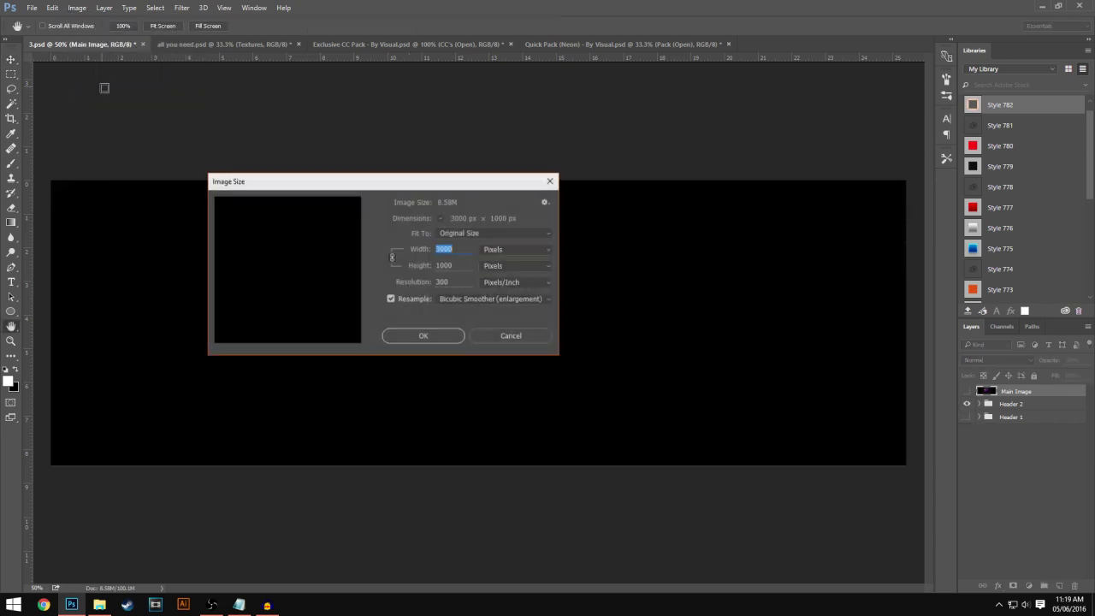
{"action": "double_click", "coordinate": [465, 265]}
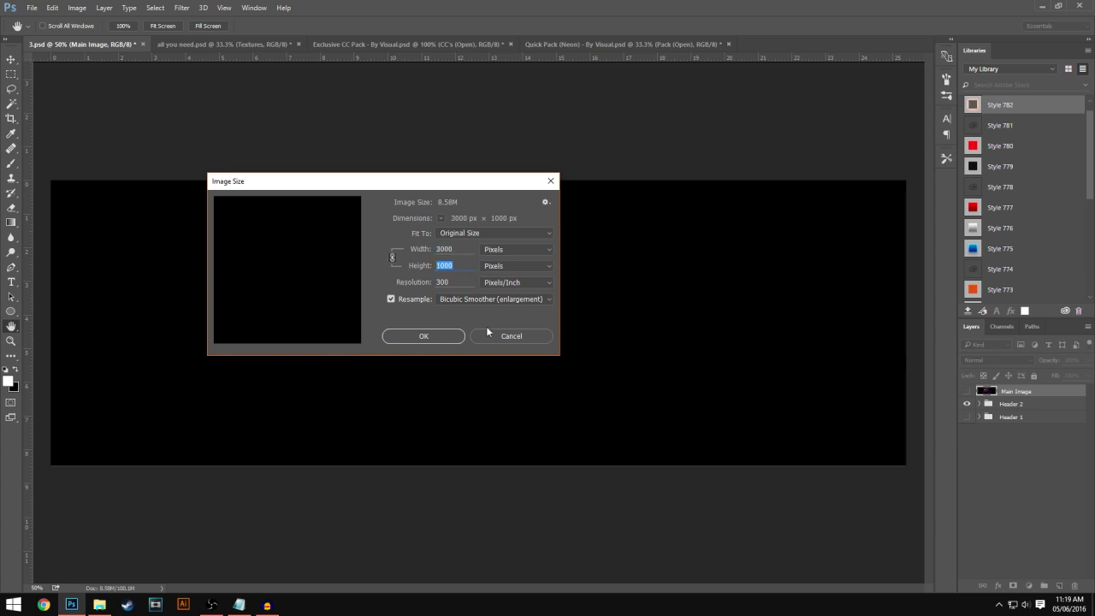
{"action": "double_click", "coordinate": [444, 282]}
{"action": "key", "text": "Return"}
{"action": "key", "text": "v"}
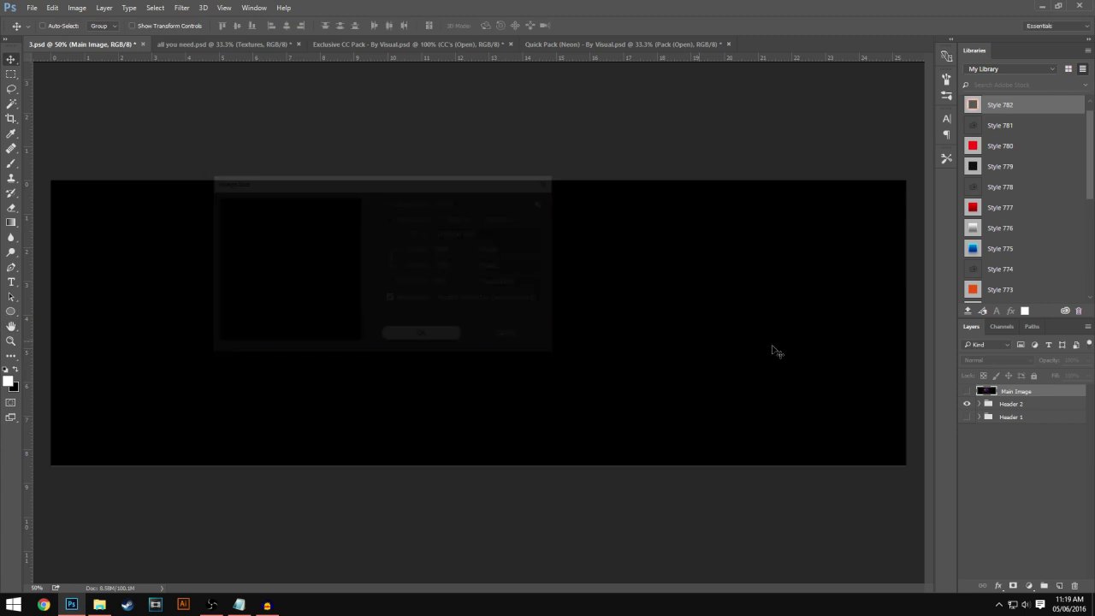
{"action": "left_click", "coordinate": [967, 391]}
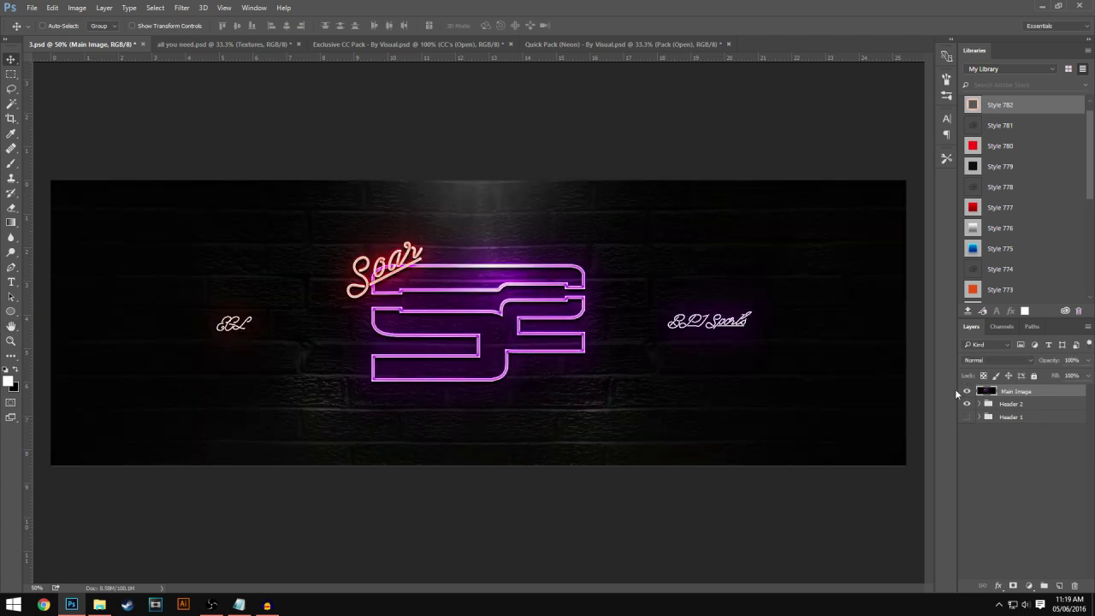
{"action": "left_click", "coordinate": [966, 391]}
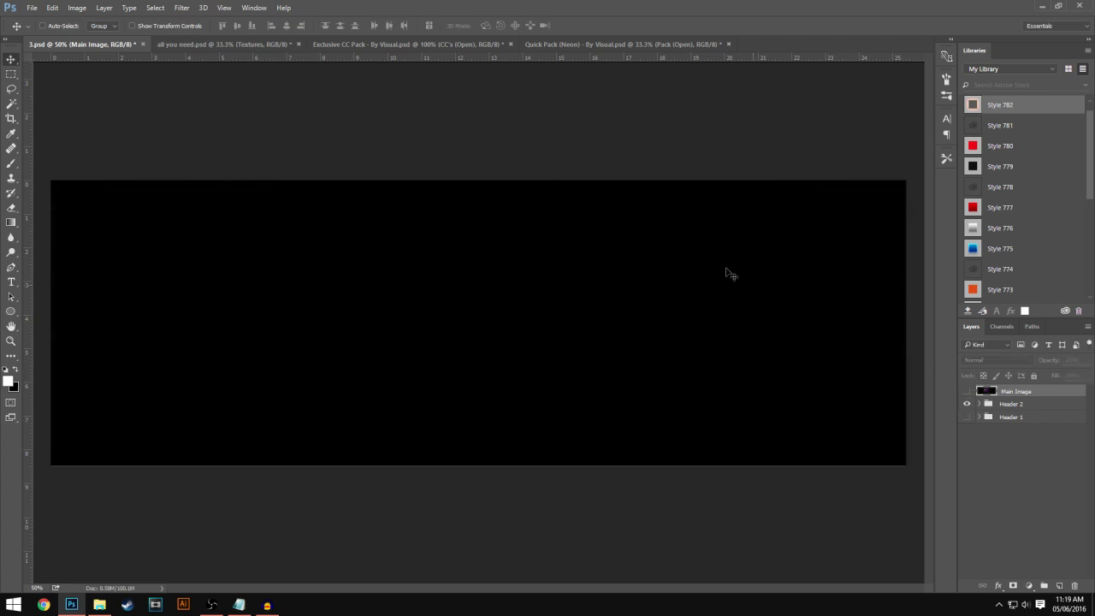
Step: Examine the layer groups in the Quick Pack (Neon) document and look at the Exclusive CC Pack document
{"action": "left_click", "coordinate": [559, 45]}
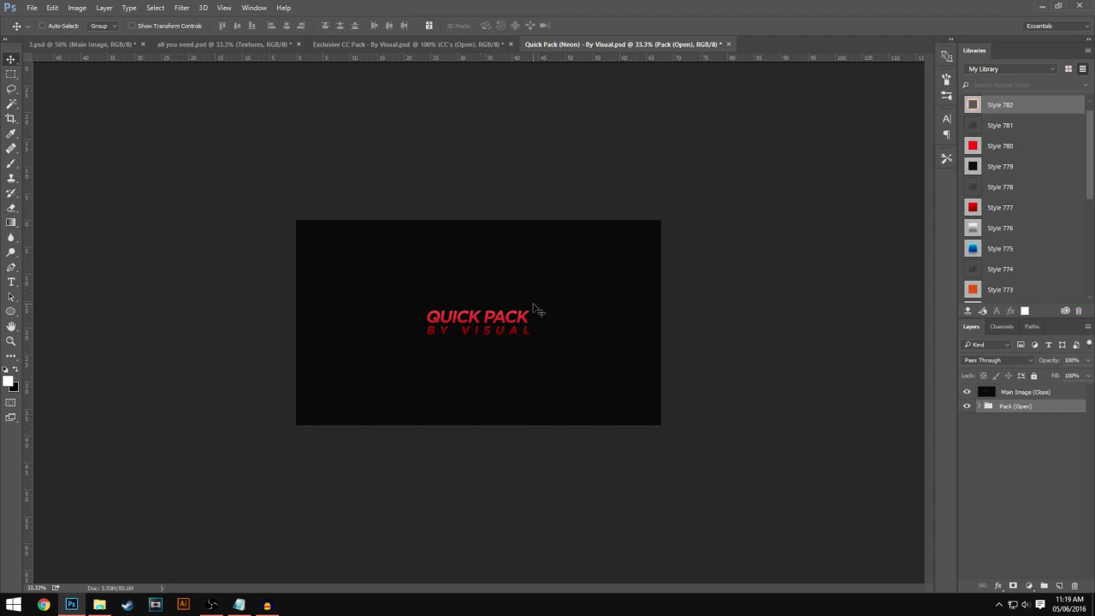
{"action": "key", "text": "ctrl+plus"}
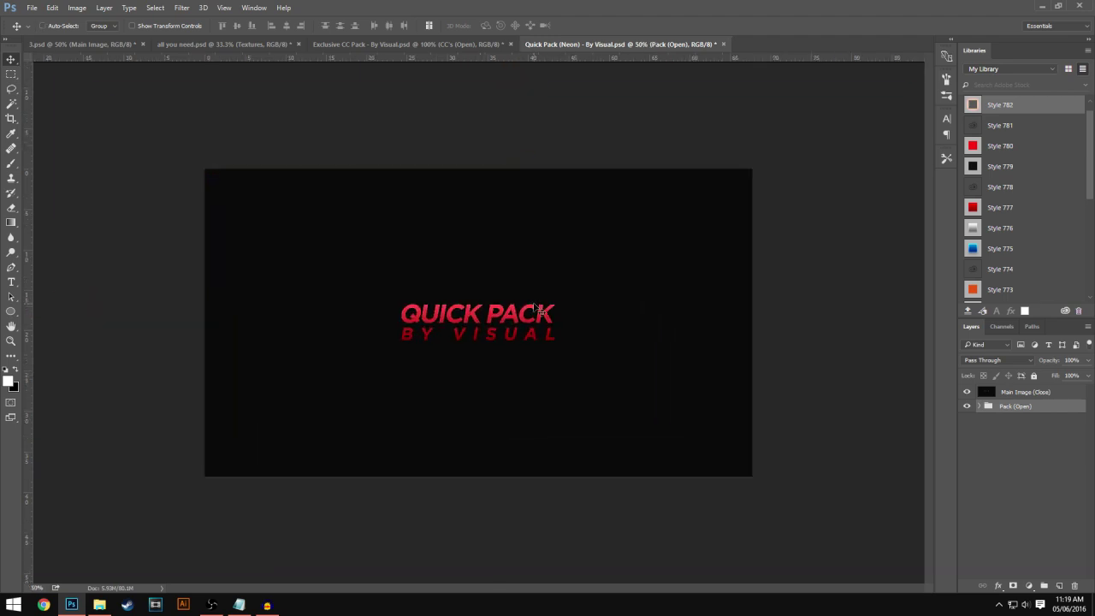
{"action": "left_click", "coordinate": [967, 394]}
{"action": "left_click", "coordinate": [979, 406]}
{"action": "left_click", "coordinate": [979, 406]}
{"action": "left_click", "coordinate": [964, 391]}
{"action": "left_click", "coordinate": [966, 392]}
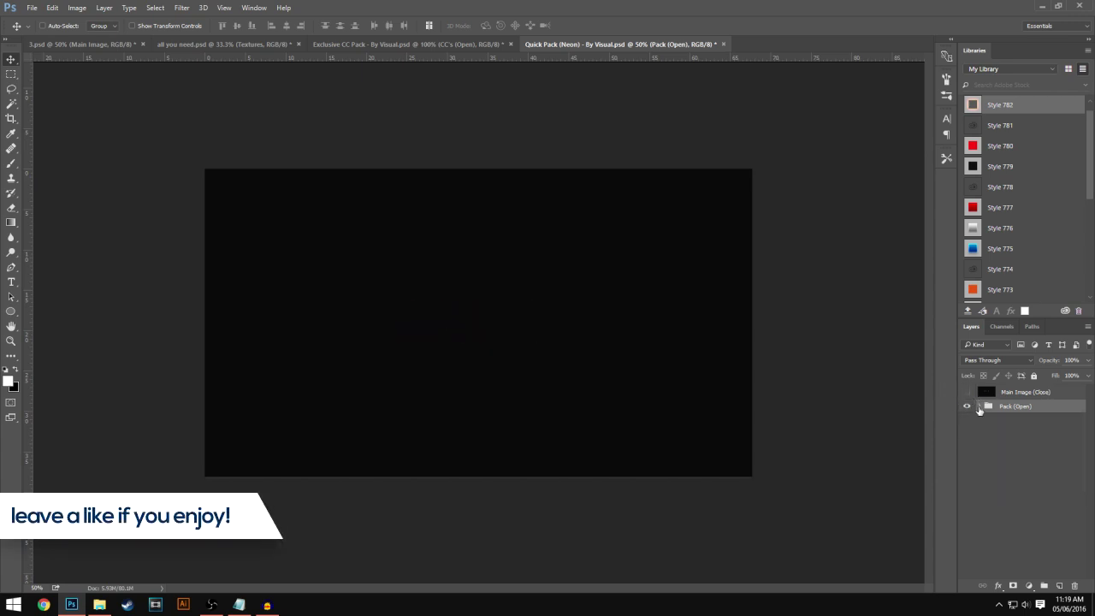
{"action": "left_click", "coordinate": [979, 406]}
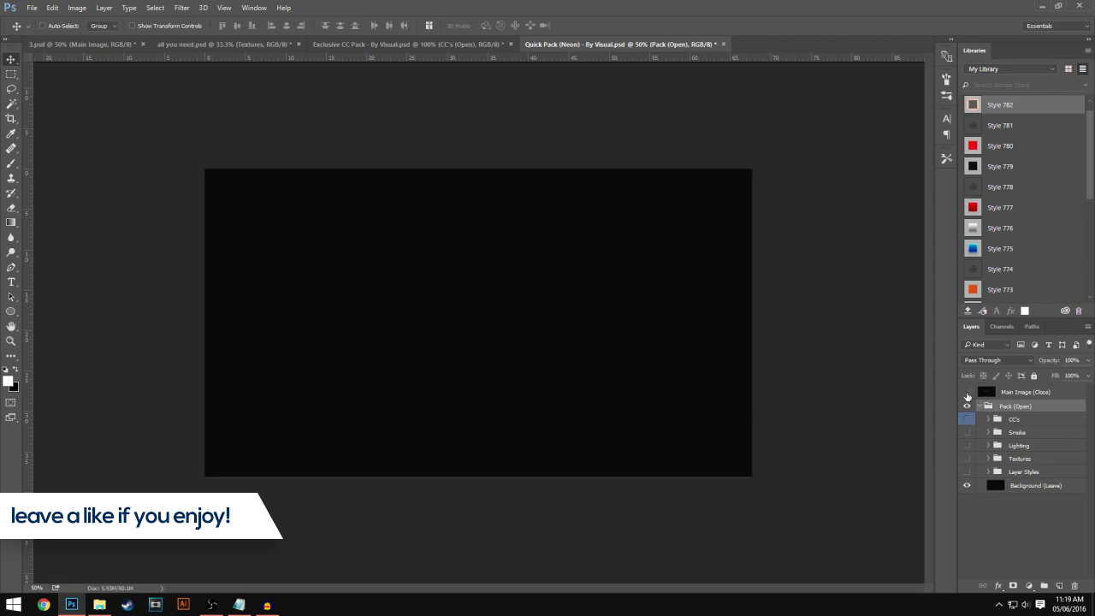
{"action": "left_click", "coordinate": [967, 393]}
{"action": "left_click", "coordinate": [981, 406]}
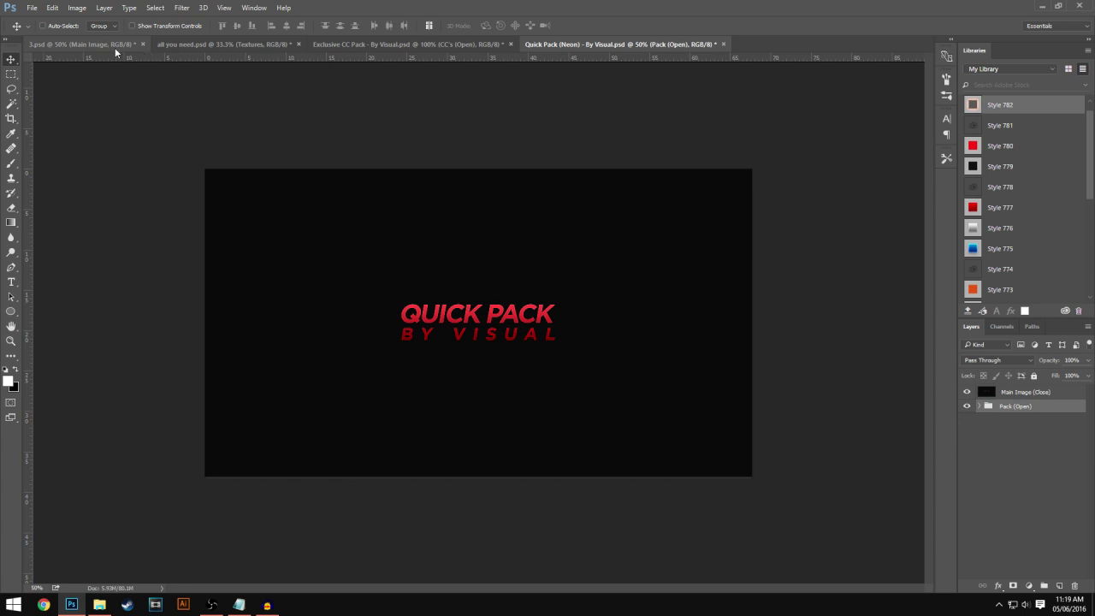
{"action": "left_click", "coordinate": [400, 44]}
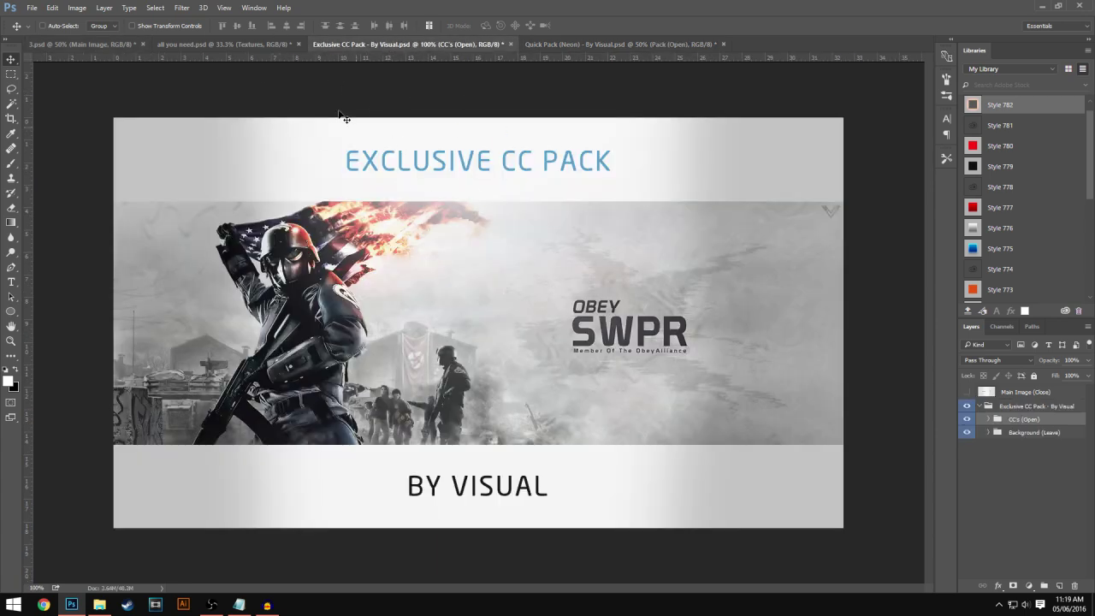
Step: Return to 3.psd, expand the Header 2 group and make its Background layer active
{"action": "left_click", "coordinate": [134, 44]}
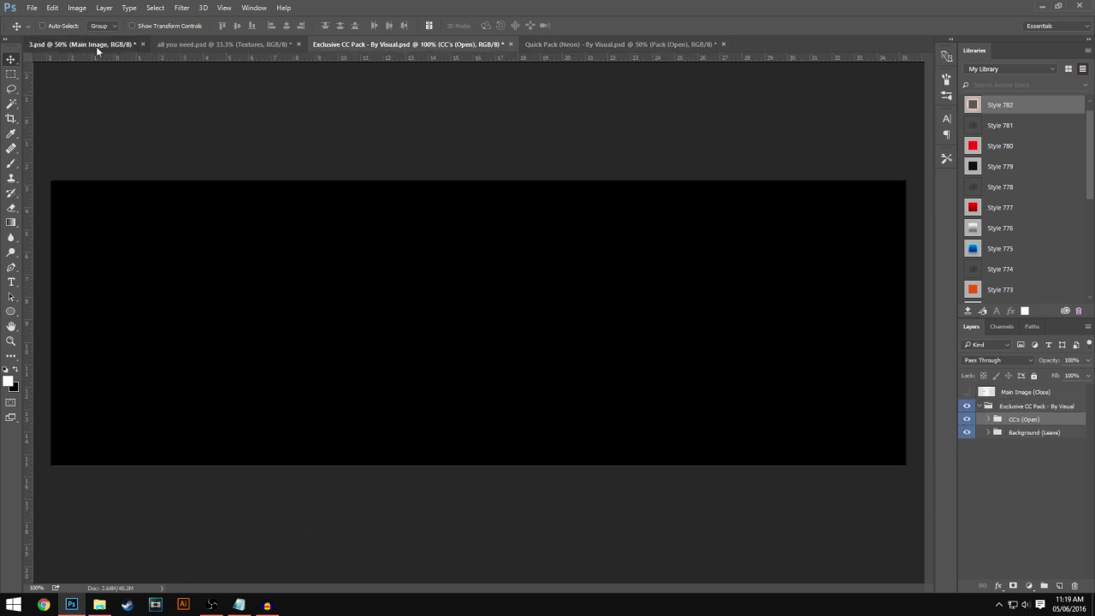
{"action": "left_click", "coordinate": [966, 391]}
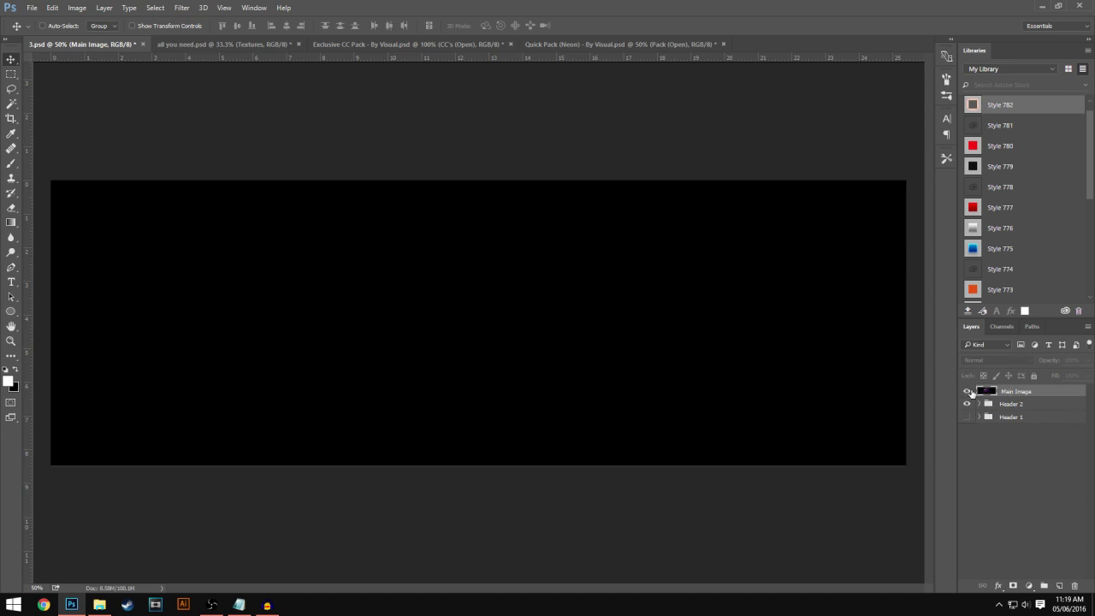
{"action": "left_click", "coordinate": [966, 391]}
{"action": "left_click", "coordinate": [979, 404]}
{"action": "left_click", "coordinate": [985, 429]}
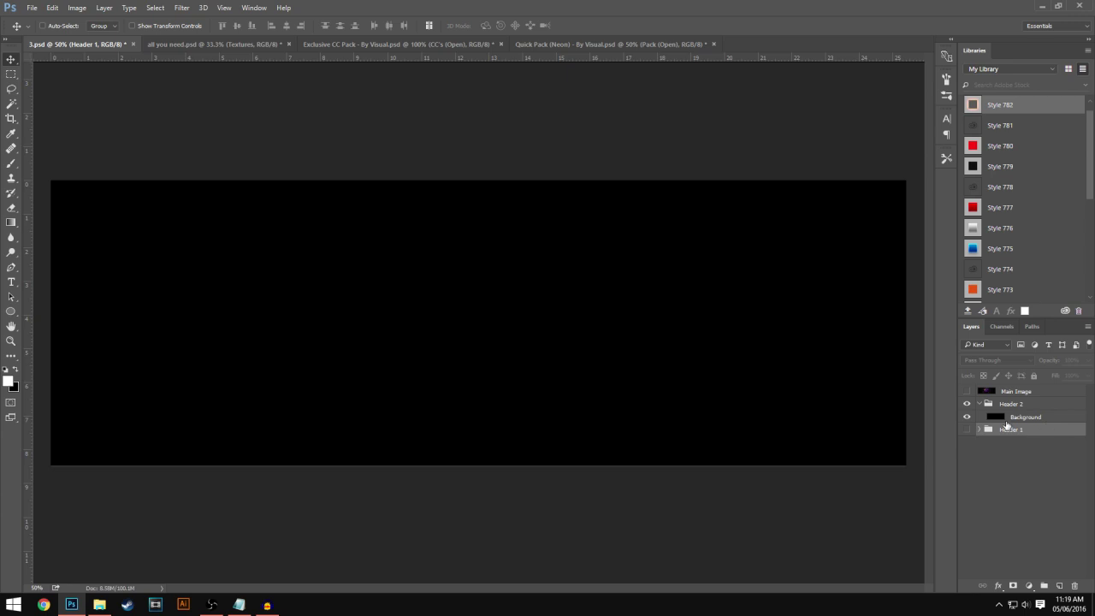
{"action": "left_click", "coordinate": [1035, 416]}
{"action": "left_click", "coordinate": [967, 416]}
{"action": "left_click", "coordinate": [966, 417]}
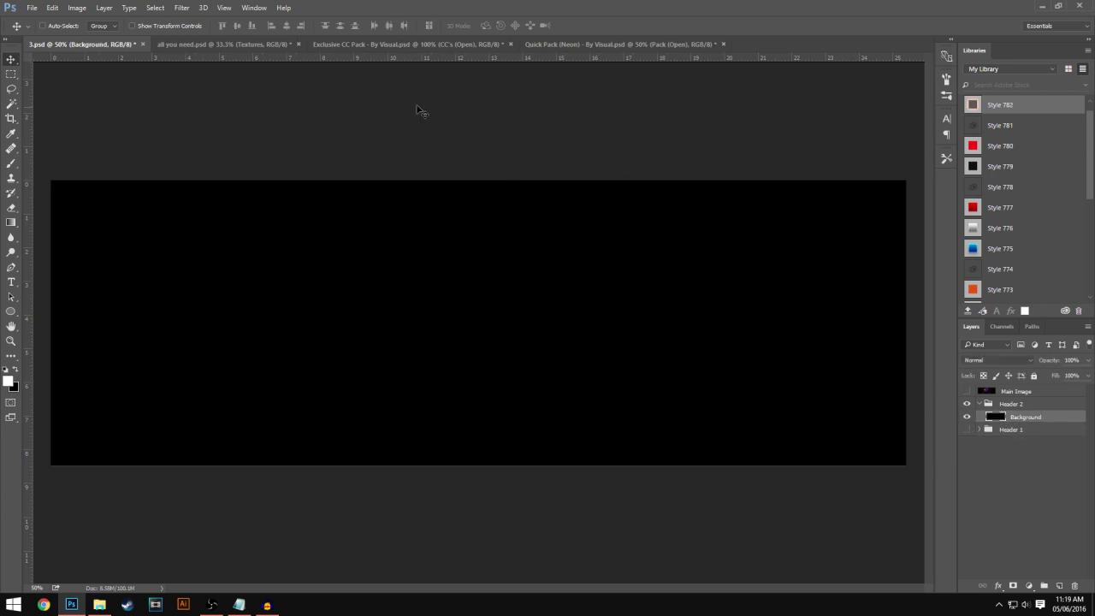
Step: In the Quick Pack (Neon) document, hide the Main Image (Close) layer and expand the Pack (Open) group
{"action": "left_click", "coordinate": [612, 45]}
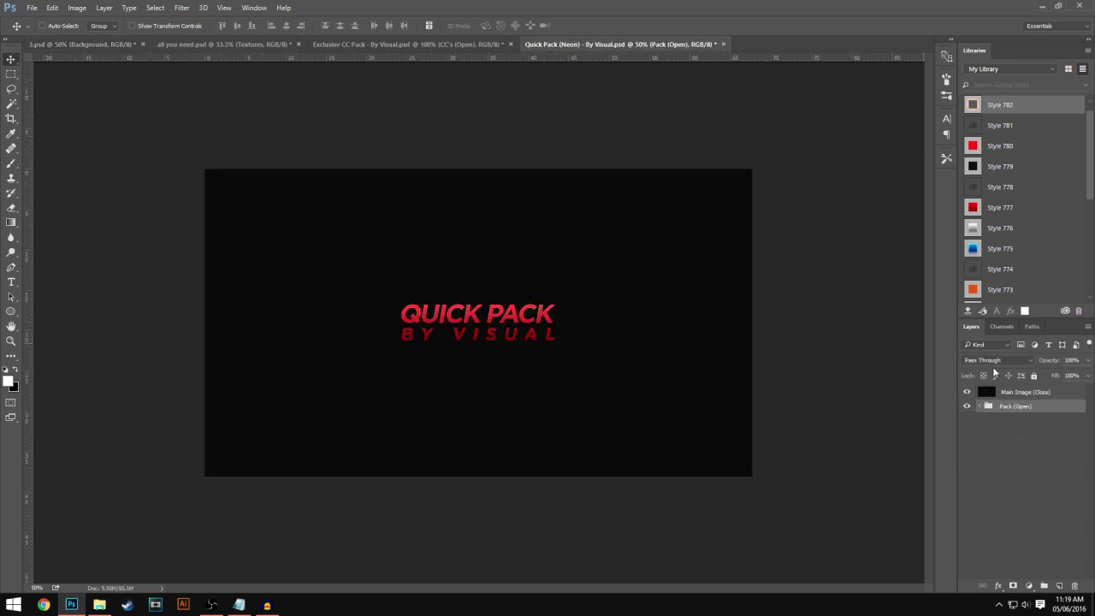
{"action": "left_click", "coordinate": [1022, 392]}
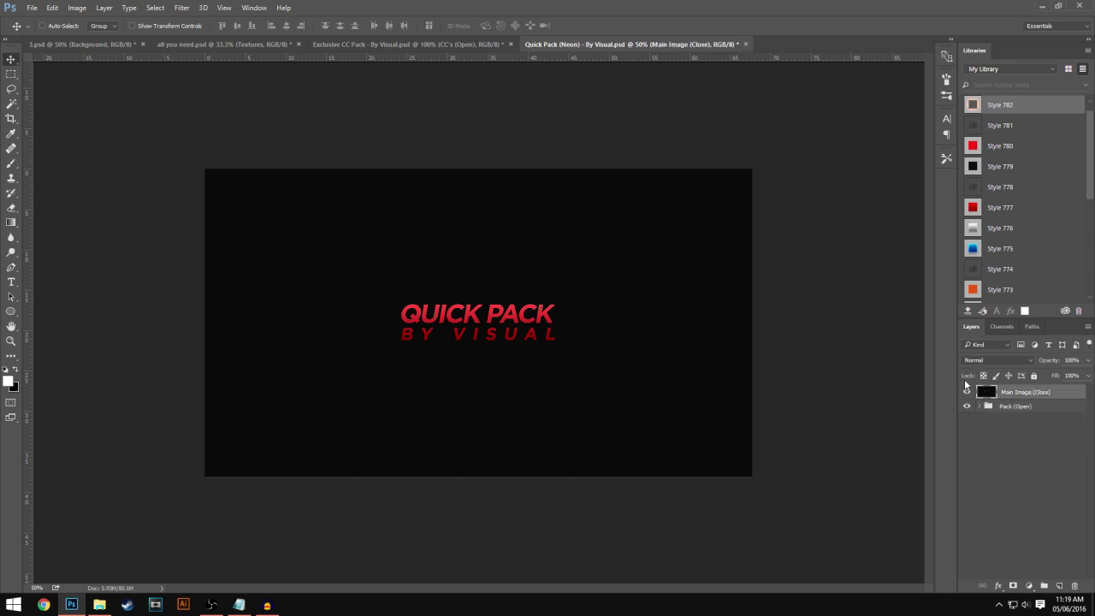
{"action": "left_click", "coordinate": [968, 392]}
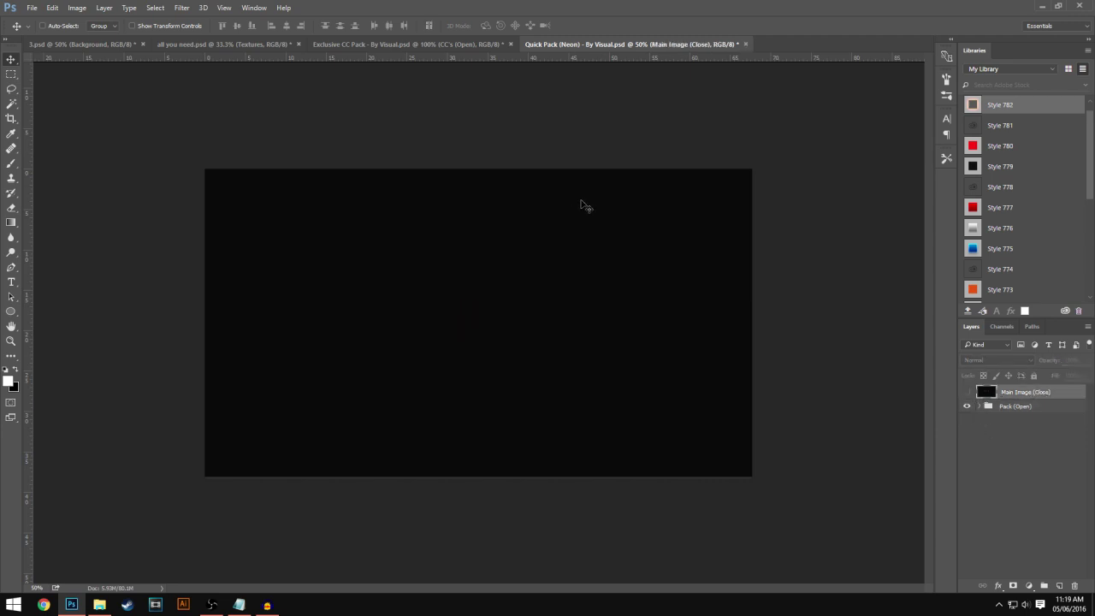
{"action": "left_click", "coordinate": [980, 407]}
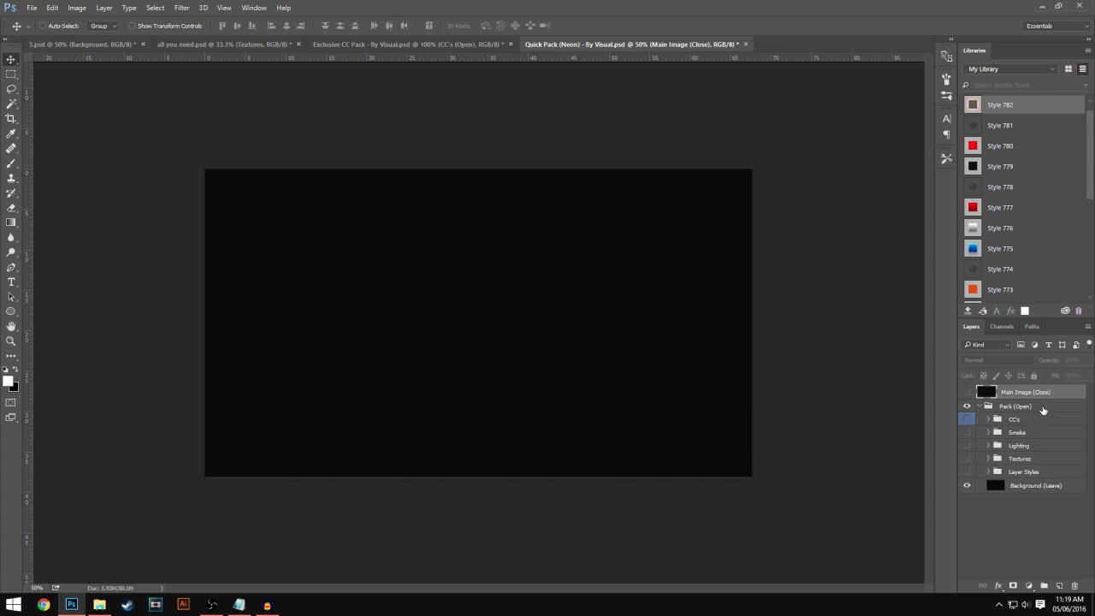
{"action": "left_click", "coordinate": [999, 409]}
{"action": "left_click", "coordinate": [981, 407]}
{"action": "left_click", "coordinate": [981, 407]}
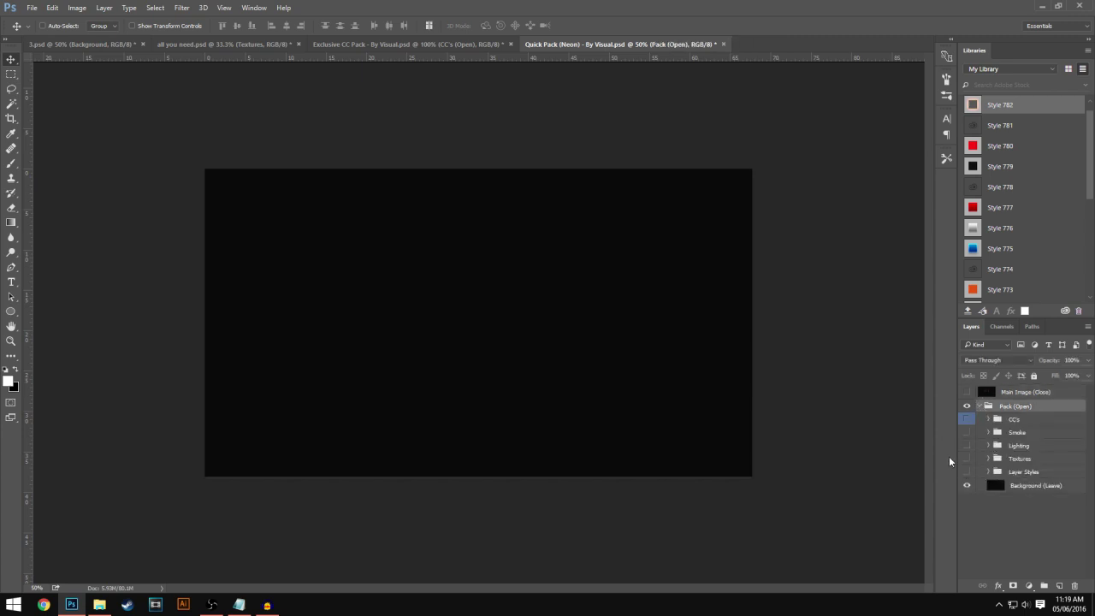
Step: Show brick texture layer 1 in the Textures group and copy it into 3.psd above the Header 2 background
{"action": "left_click", "coordinate": [989, 459]}
{"action": "left_click", "coordinate": [967, 473]}
{"action": "left_click", "coordinate": [1035, 473]}
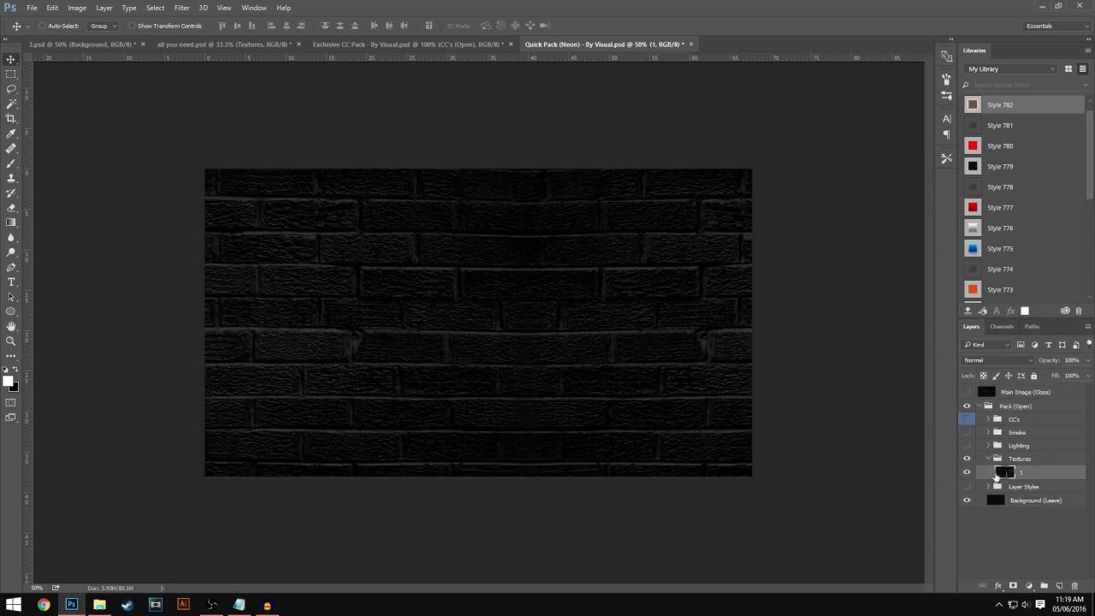
{"action": "left_click_drag", "start_coordinate": [570, 345], "coordinate": [505, 312]}
Step: Scale the brick texture down proportionally to about 90% and center it horizontally over the header canvas
{"action": "key", "text": "ctrl+minus"}
{"action": "key", "text": "ctrl+minus"}
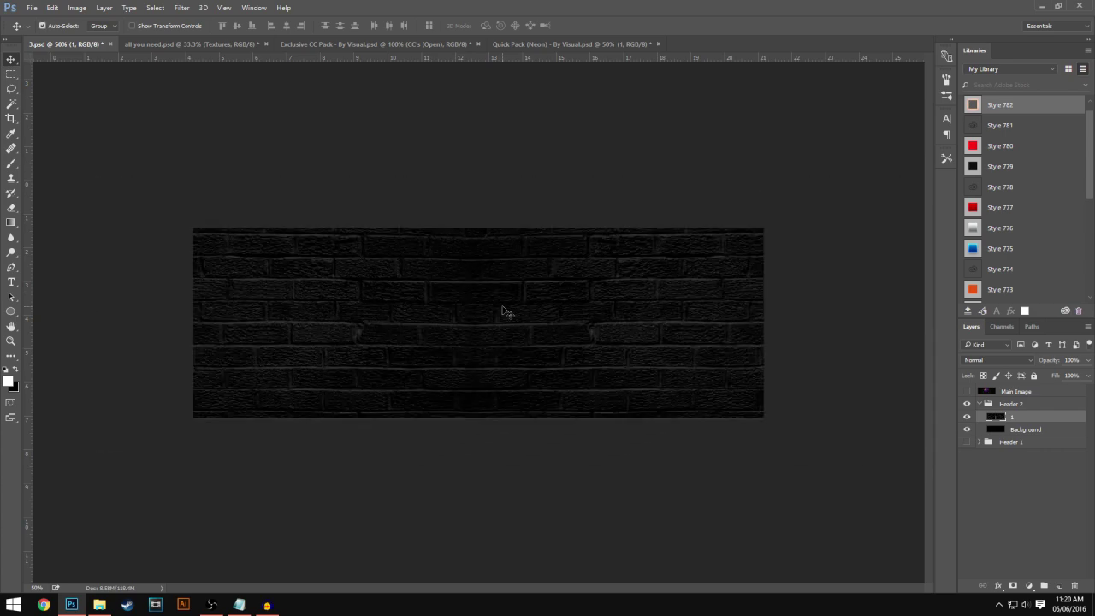
{"action": "key", "text": "ctrl+t"}
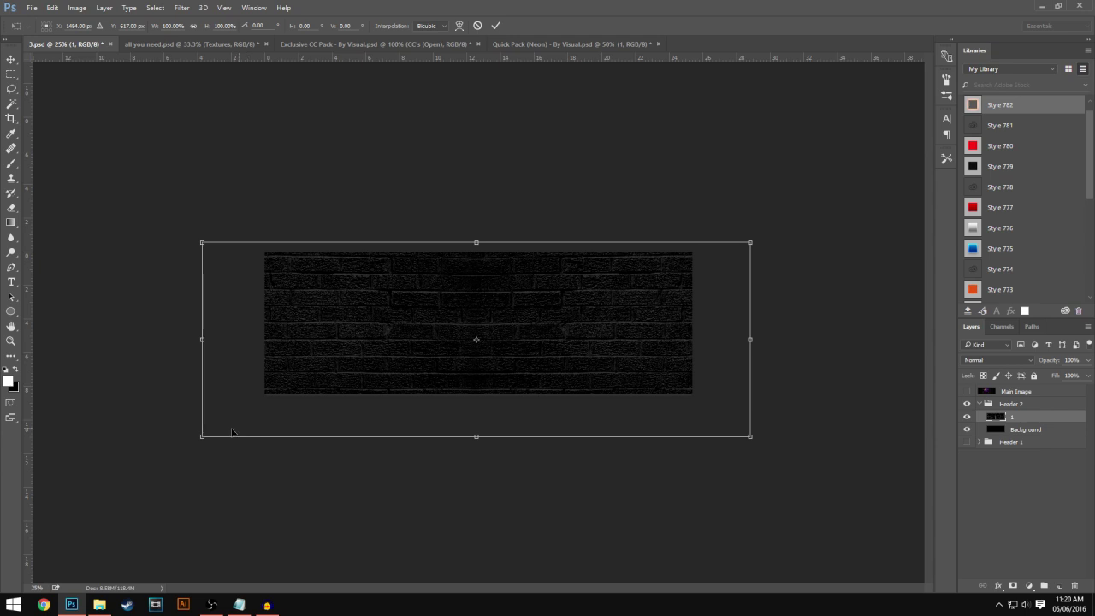
{"action": "left_click_drag", "start_coordinate": [203, 437], "coordinate": [254, 417]}
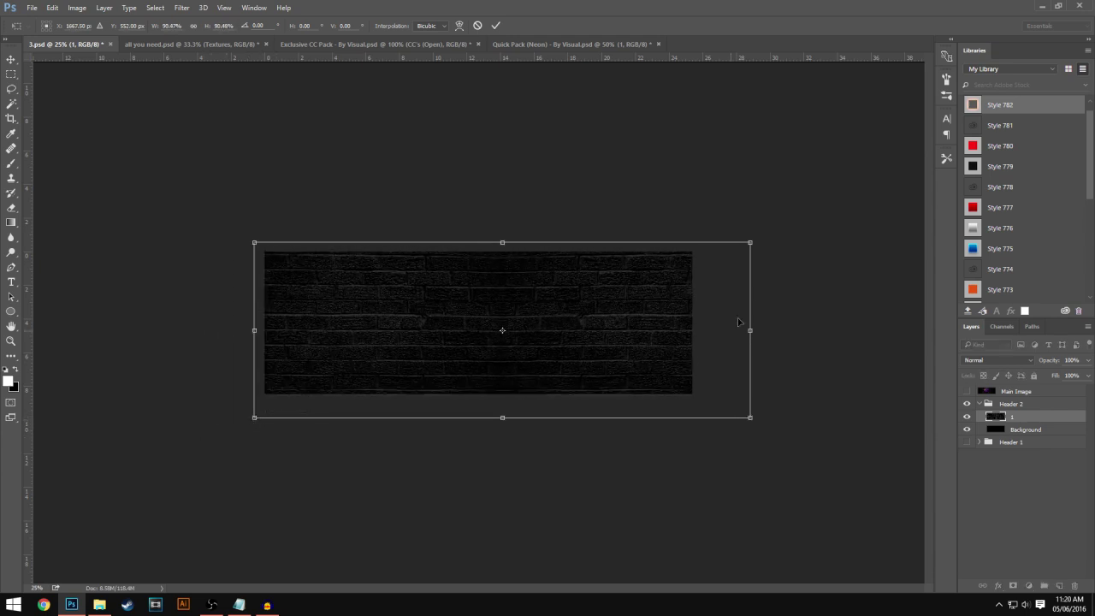
{"action": "mouse_move", "coordinate": [750, 419]}
{"action": "left_mouse_down"}
{"action": "mouse_move", "coordinate": [720, 410]}
{"action": "mouse_move", "coordinate": [745, 416]}
{"action": "left_mouse_up"}
{"action": "left_click_drag", "start_coordinate": [527, 311], "coordinate": [501, 311]}
{"action": "key", "text": "Return"}
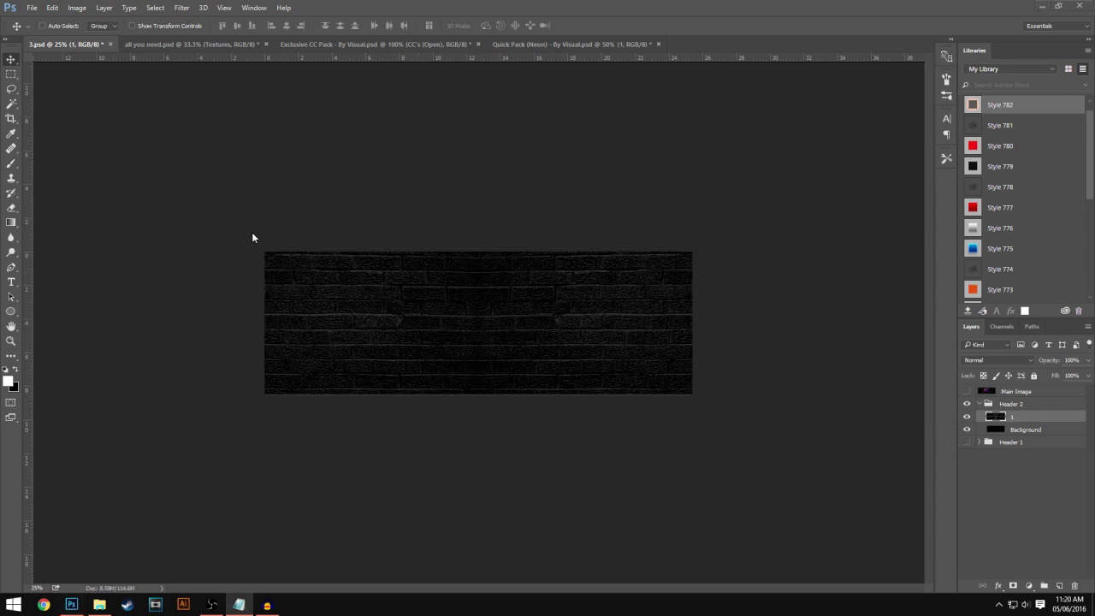
Step: Add a Brightness/Contrast adjustment layer above the brick texture with brightness set to 4
{"action": "key", "text": "ctrl+plus"}
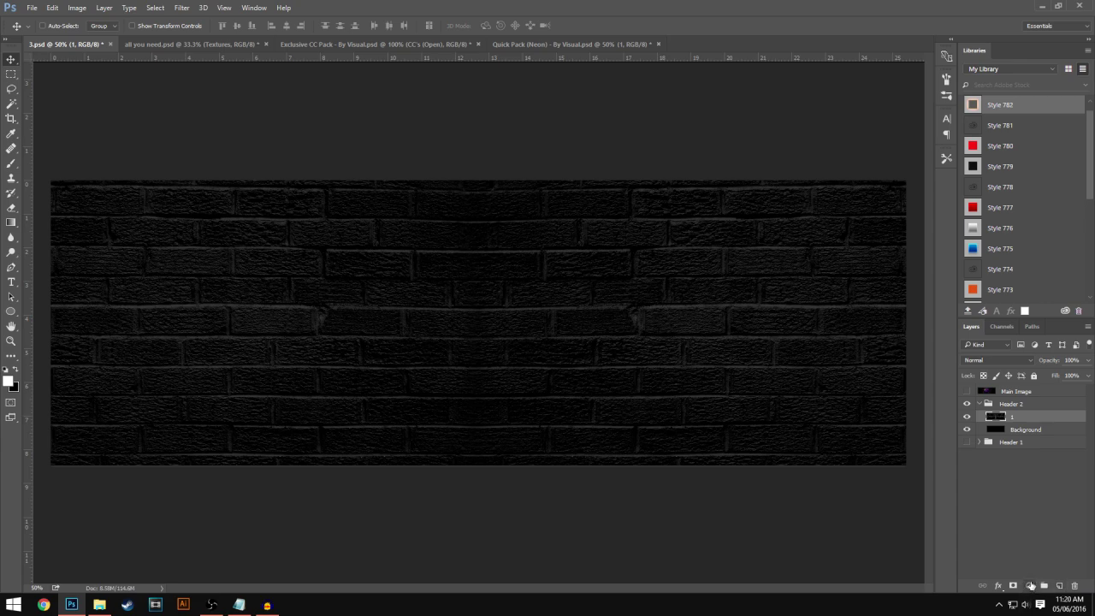
{"action": "left_click", "coordinate": [1029, 585]}
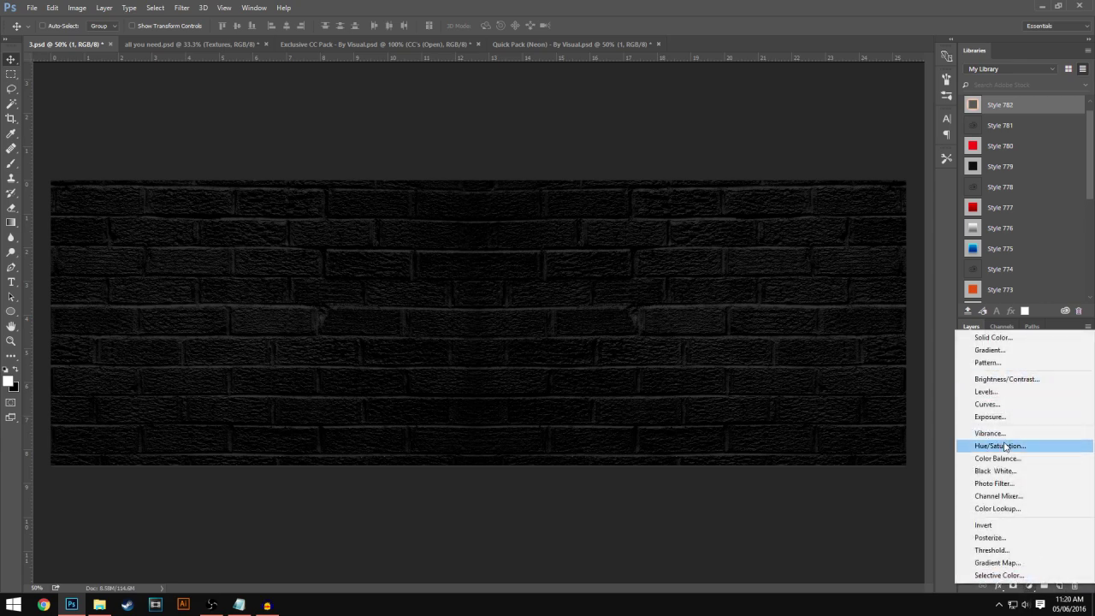
{"action": "left_click", "coordinate": [1006, 379]}
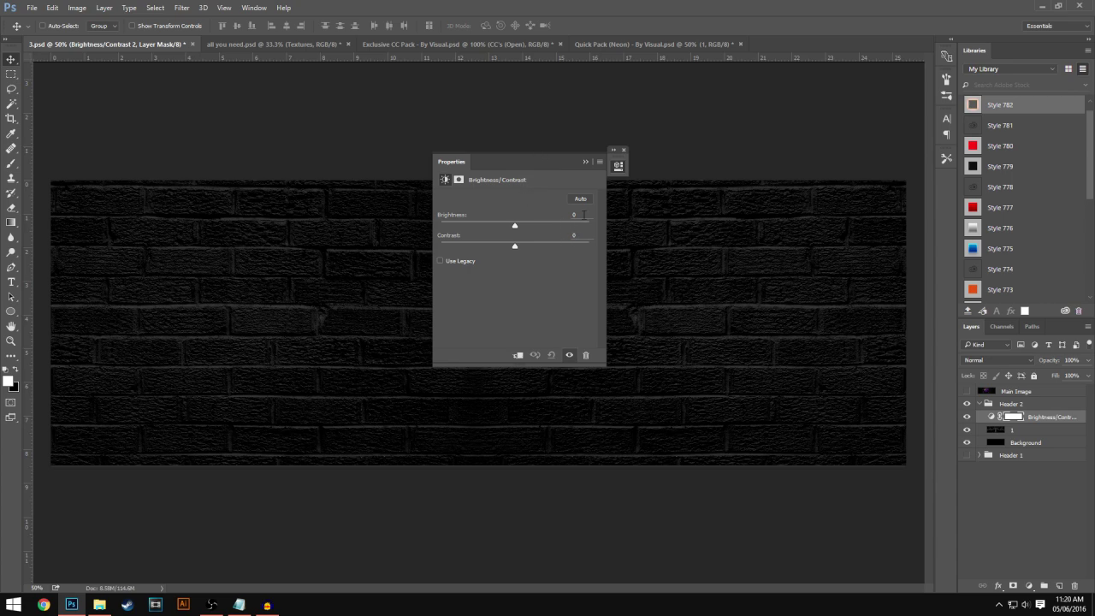
{"action": "type", "text": "4"}
{"action": "left_click", "coordinate": [586, 162]}
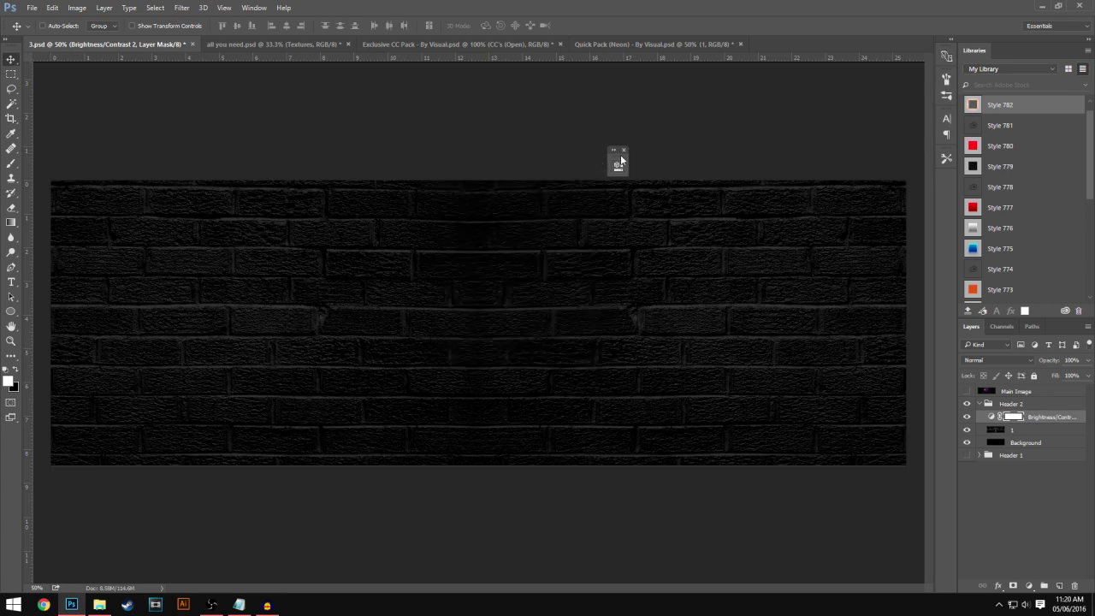
Step: Add an Exposure adjustment layer above the Brightness/Contrast layer with exposure set to -0.36
{"action": "left_click", "coordinate": [1028, 586]}
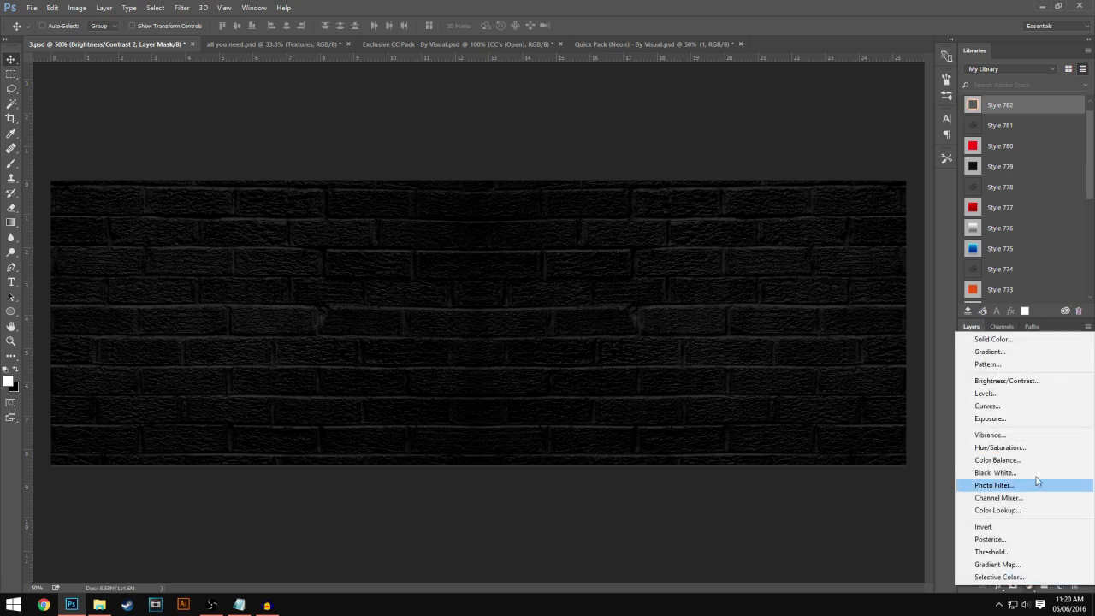
{"action": "left_click", "coordinate": [990, 418]}
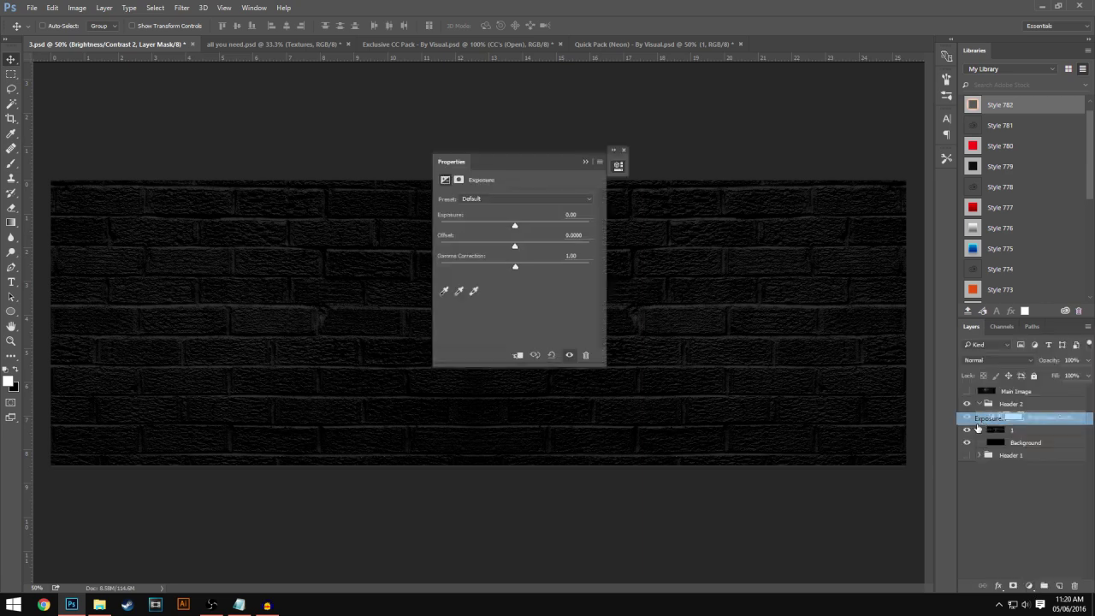
{"action": "double_click", "coordinate": [570, 214]}
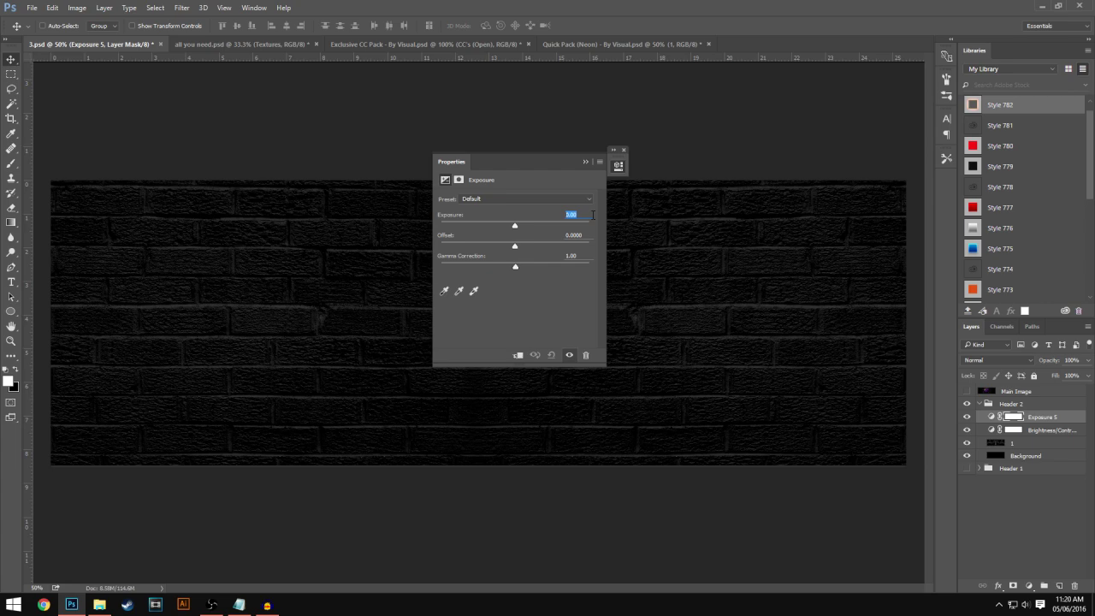
{"action": "type", "text": "-0.36"}
{"action": "left_click", "coordinate": [586, 160]}
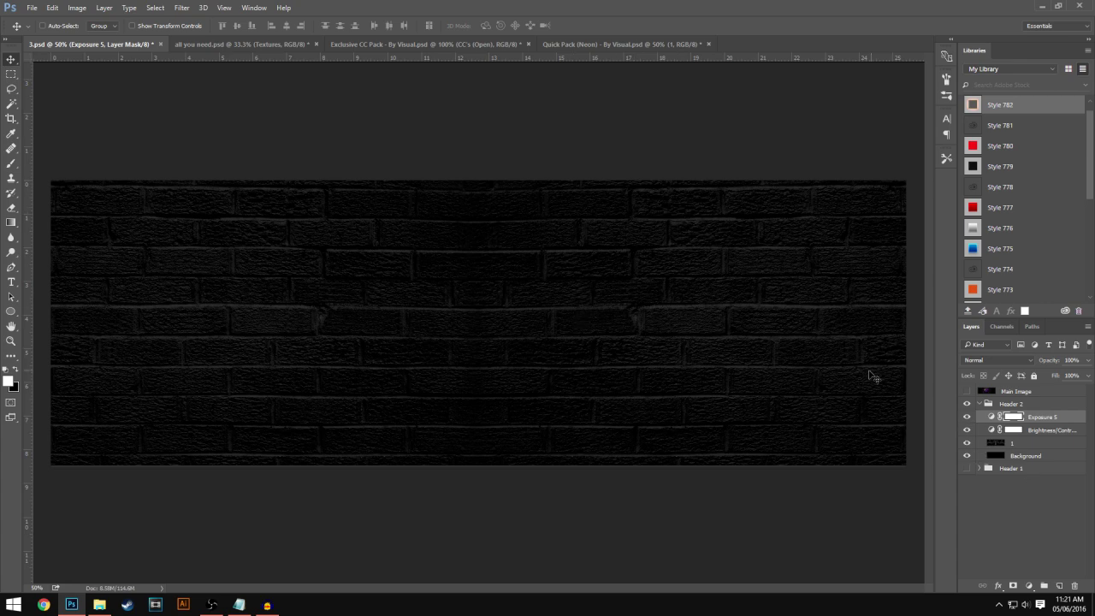
Step: Add a new layer above the Exposure adjustment and set up a soft 1102 px brush with black as the foreground color
{"action": "left_click", "coordinate": [1059, 585]}
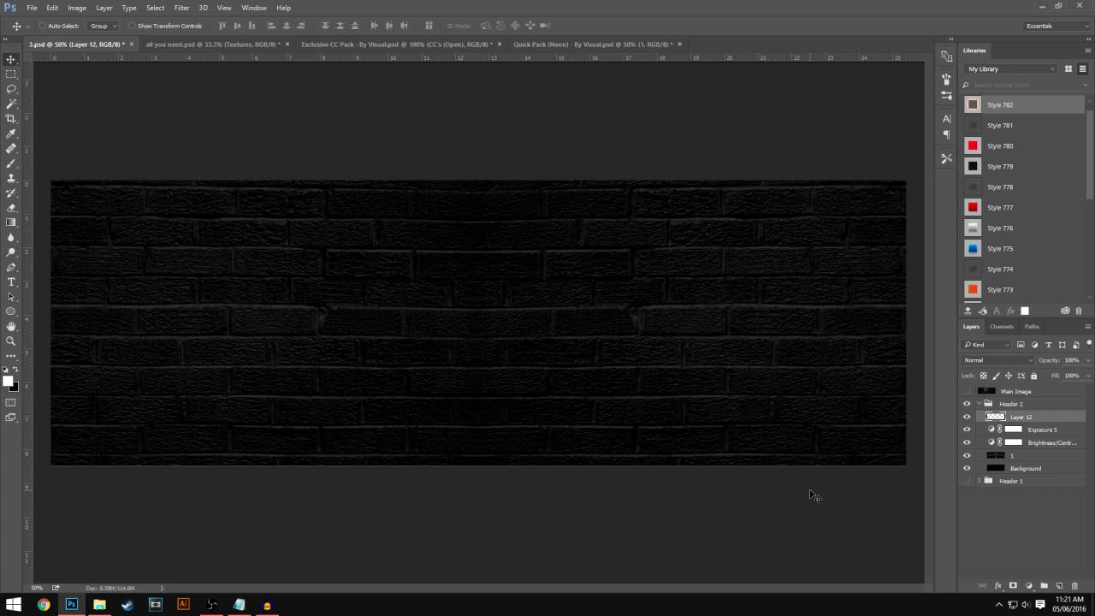
{"action": "left_click", "coordinate": [12, 162]}
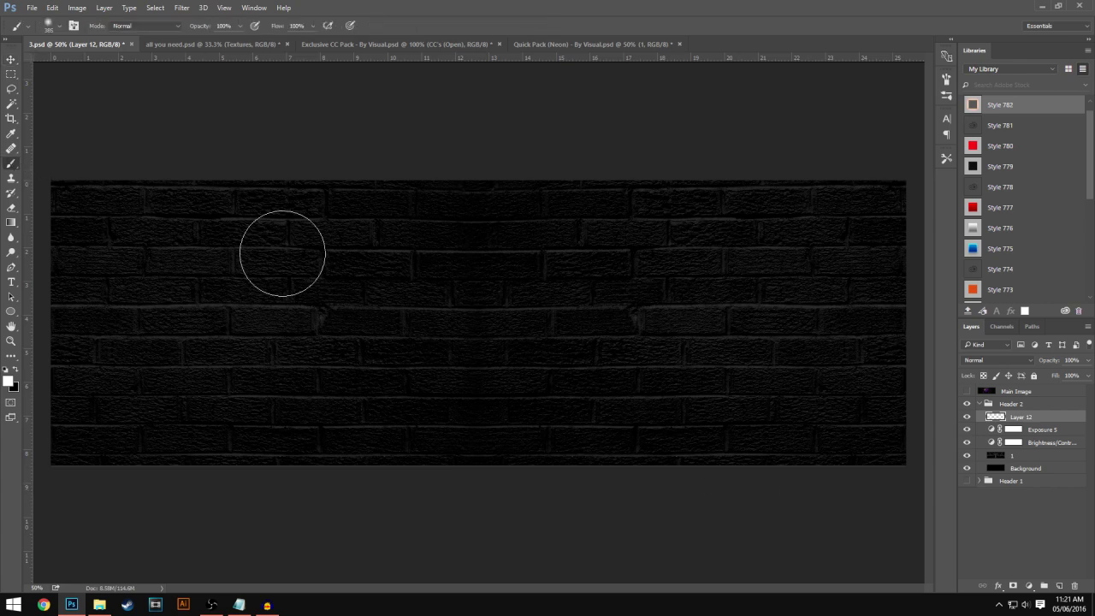
{"action": "left_click", "coordinate": [60, 26]}
{"action": "left_click_drag", "start_coordinate": [130, 64], "coordinate": [131, 63]}
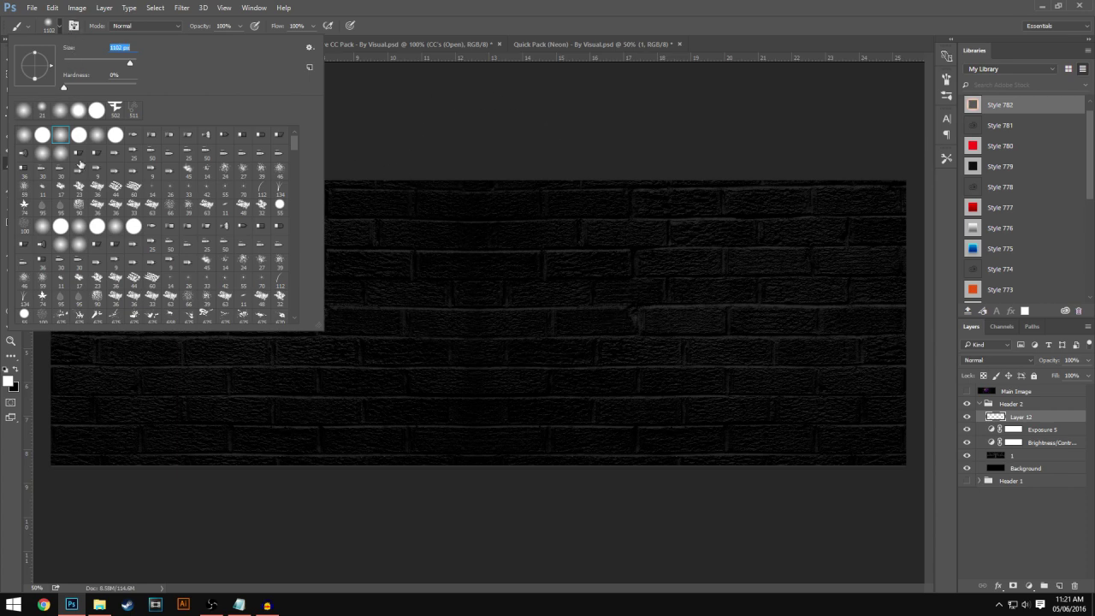
{"action": "left_click_drag", "start_coordinate": [64, 88], "coordinate": [82, 86]}
{"action": "left_click", "coordinate": [60, 26]}
{"action": "key", "text": "x"}
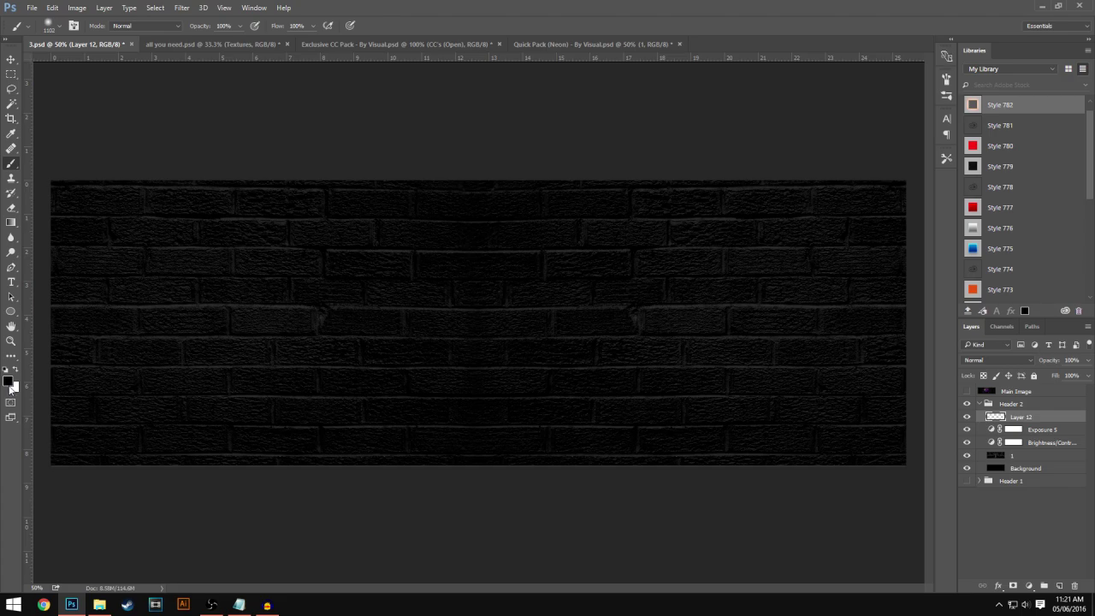
{"action": "left_click", "coordinate": [8, 381]}
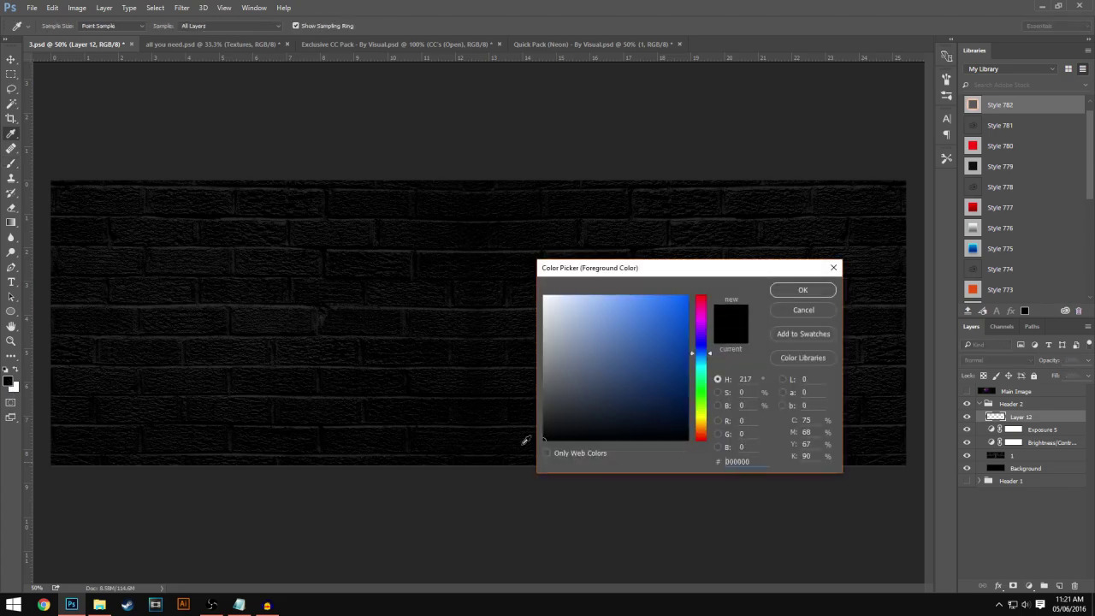
{"action": "left_click", "coordinate": [800, 288]}
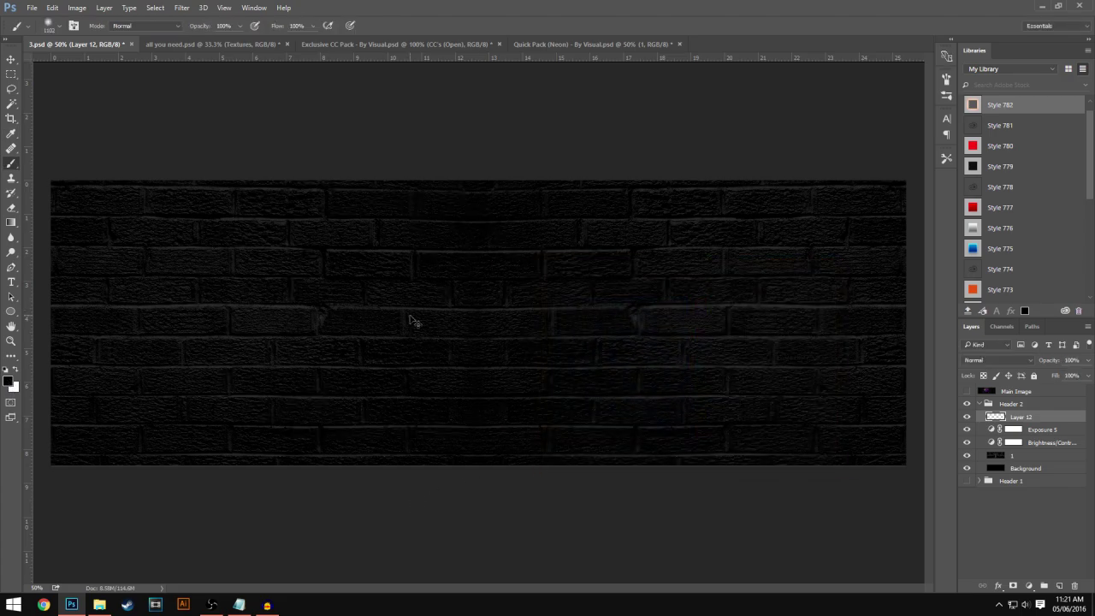
Step: Paint black over both sides of the header, leaving the center bricks clear, and set the layer's opacity to 38%
{"action": "key", "text": "ctrl+minus"}
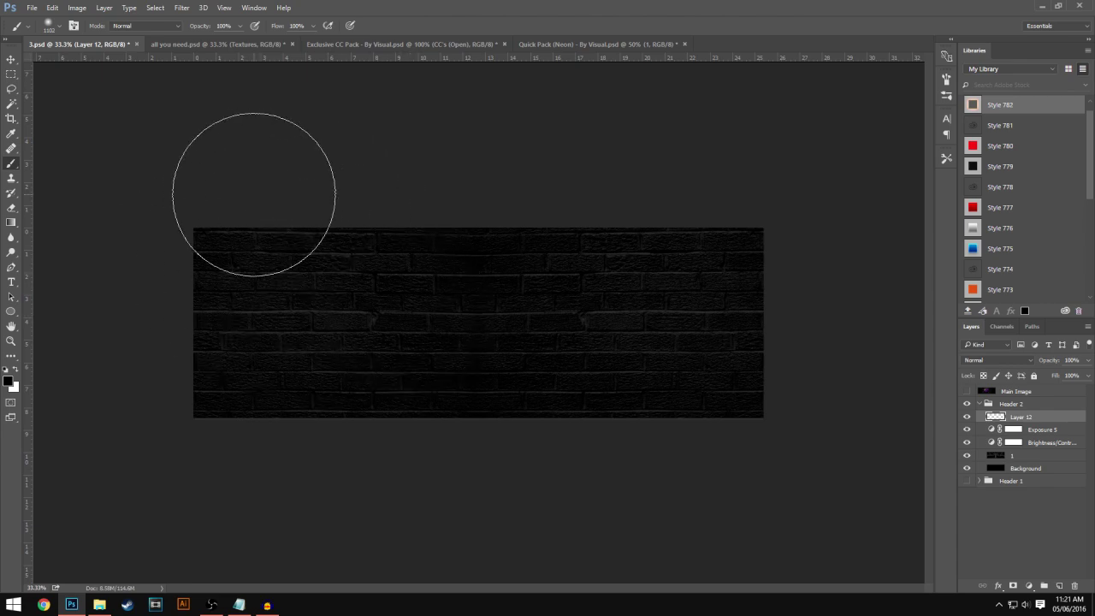
{"action": "mouse_move", "coordinate": [277, 176]}
{"action": "left_mouse_down"}
{"action": "mouse_move", "coordinate": [321, 465]}
{"action": "mouse_move", "coordinate": [202, 231]}
{"action": "mouse_move", "coordinate": [362, 208]}
{"action": "mouse_move", "coordinate": [251, 367]}
{"action": "left_mouse_up"}
{"action": "mouse_move", "coordinate": [681, 296]}
{"action": "left_mouse_down"}
{"action": "mouse_move", "coordinate": [635, 219]}
{"action": "mouse_move", "coordinate": [720, 380]}
{"action": "mouse_move", "coordinate": [705, 247]}
{"action": "mouse_move", "coordinate": [746, 320]}
{"action": "mouse_move", "coordinate": [609, 273]}
{"action": "left_mouse_up"}
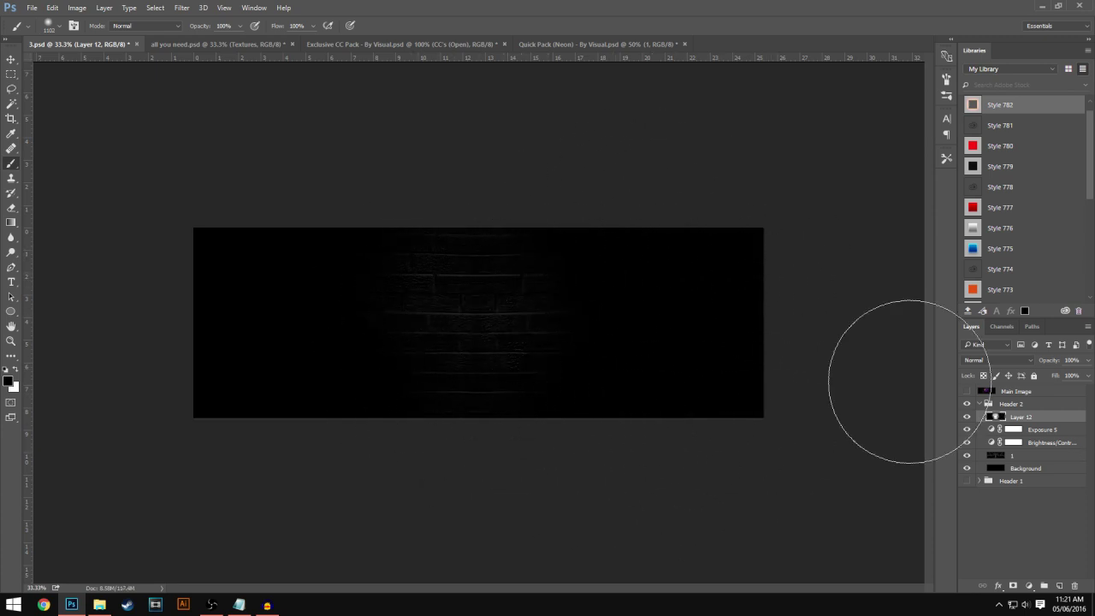
{"action": "left_click", "coordinate": [1088, 360]}
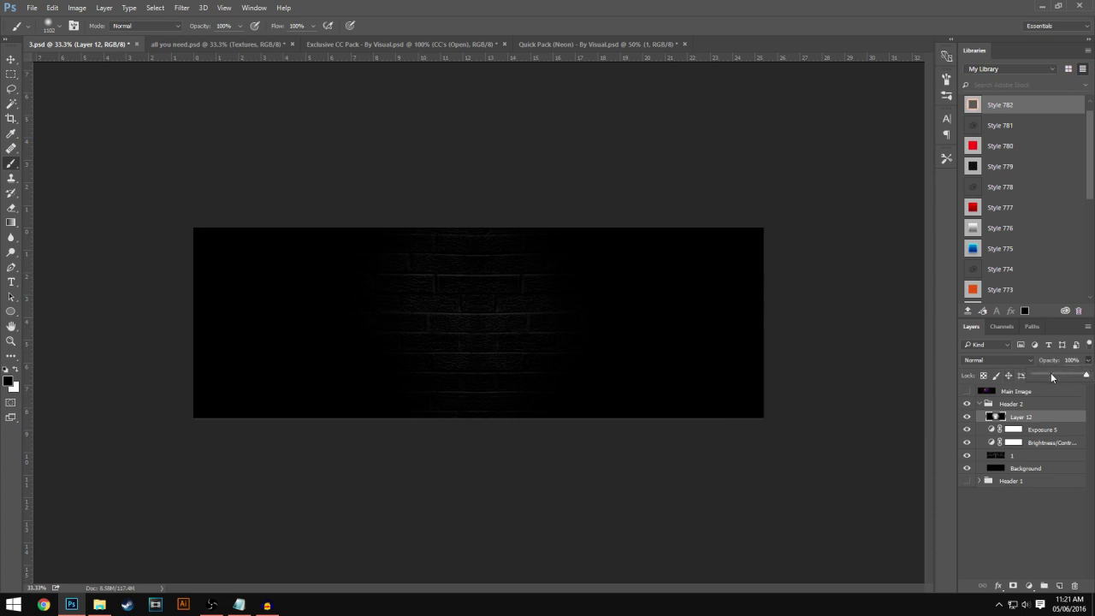
{"action": "left_click", "coordinate": [1088, 361]}
{"action": "type", "text": "38"}
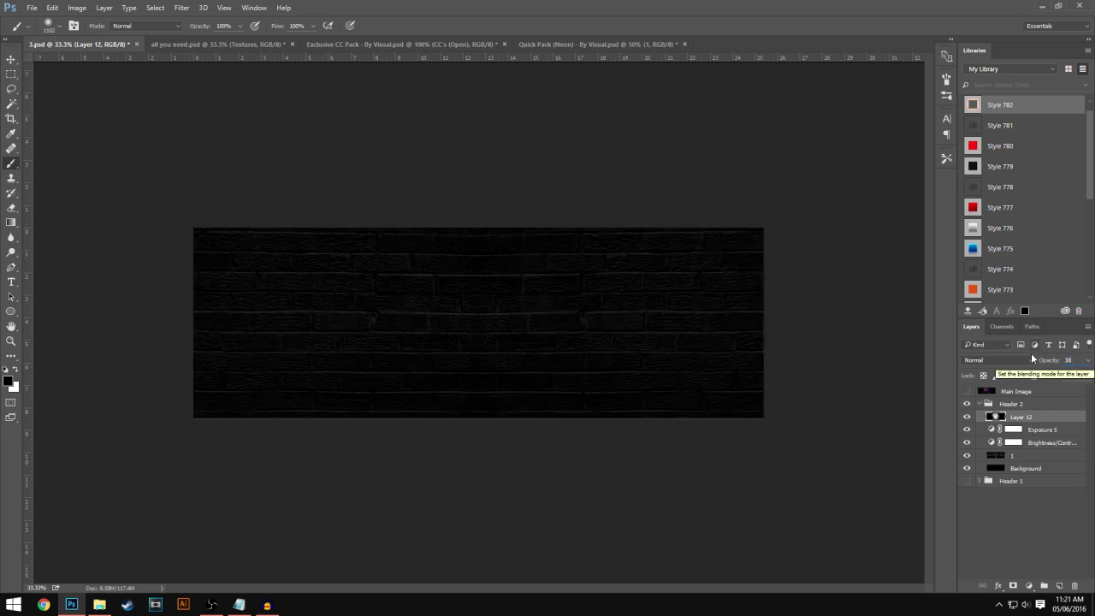
Step: Add another layer, paint its left and right ends black, and set its opacity to 10%
{"action": "left_click", "coordinate": [1058, 586]}
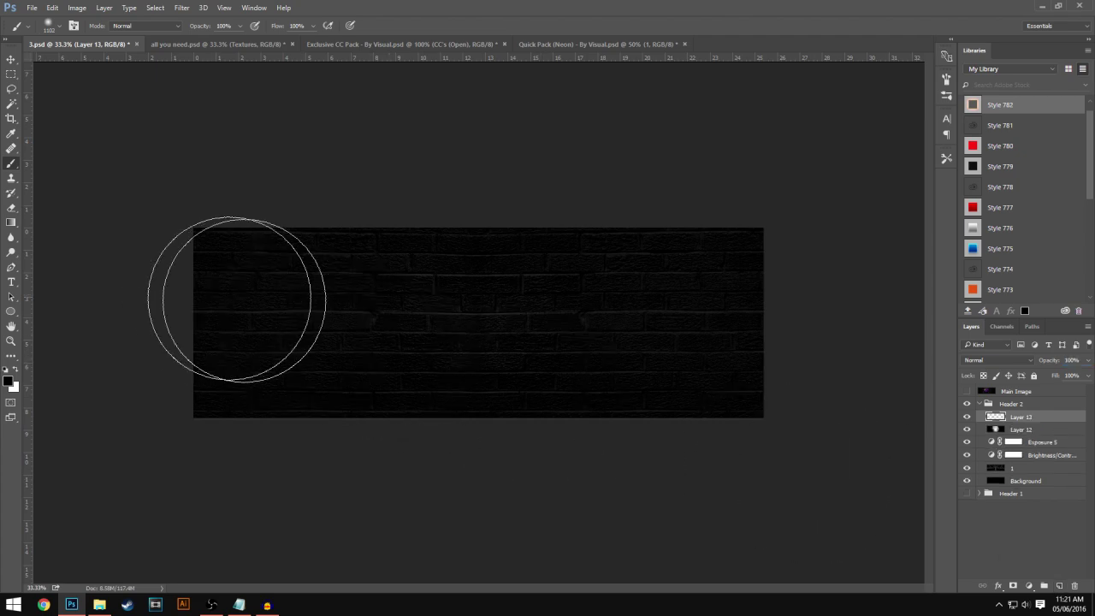
{"action": "left_click_drag", "start_coordinate": [237, 305], "coordinate": [230, 477]}
{"action": "left_click_drag", "start_coordinate": [743, 188], "coordinate": [726, 419]}
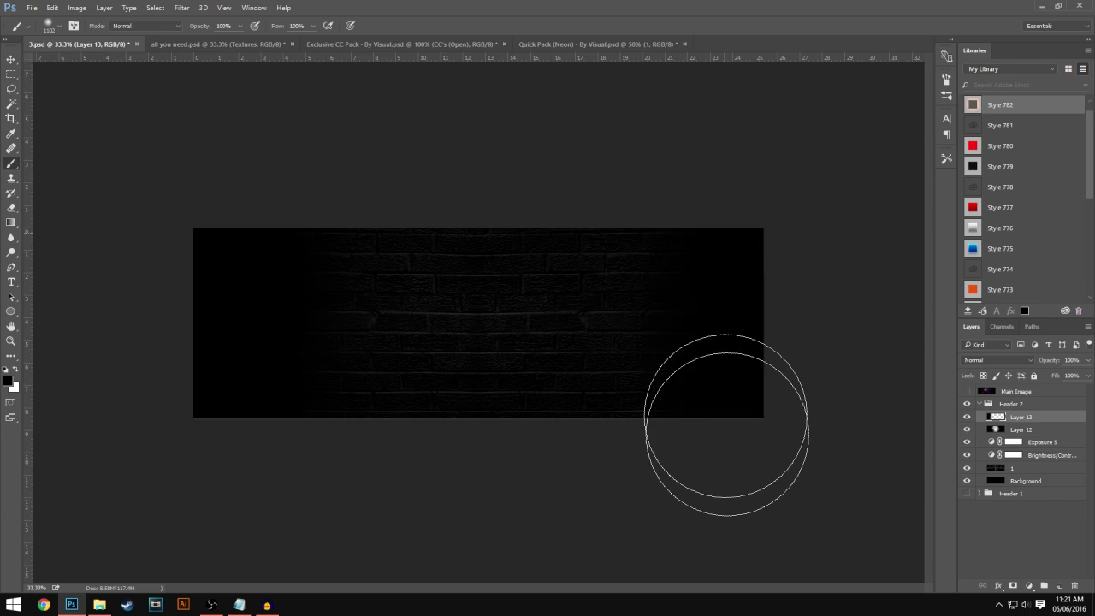
{"action": "left_click", "coordinate": [1079, 360]}
{"action": "type", "text": "10"}
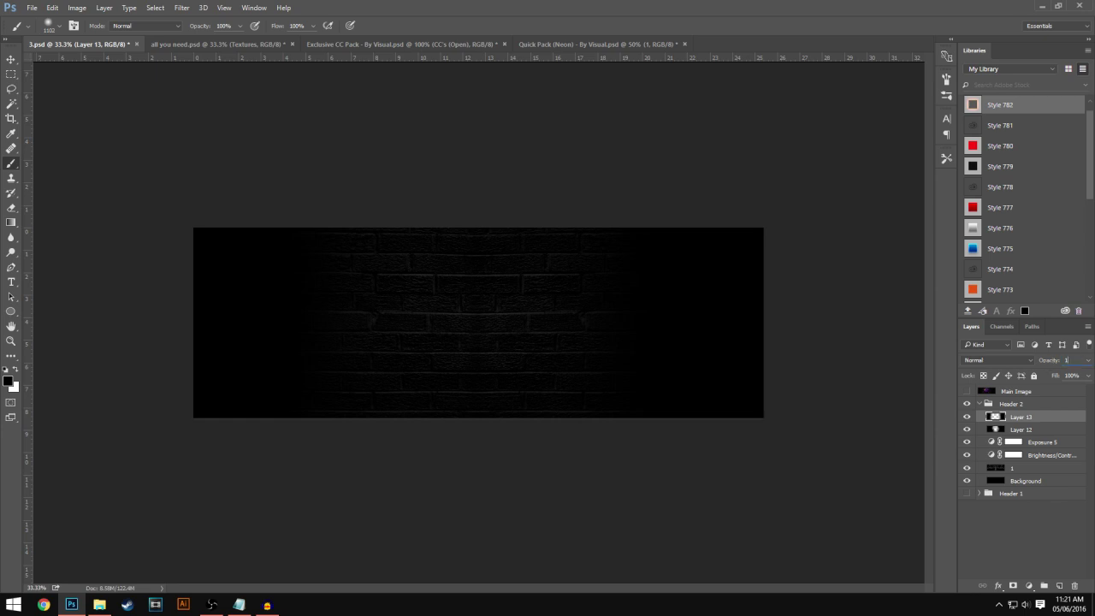
Step: Add a third shading layer on top with black painted along both outer ends of the header, at 10% opacity
{"action": "left_click", "coordinate": [1059, 585]}
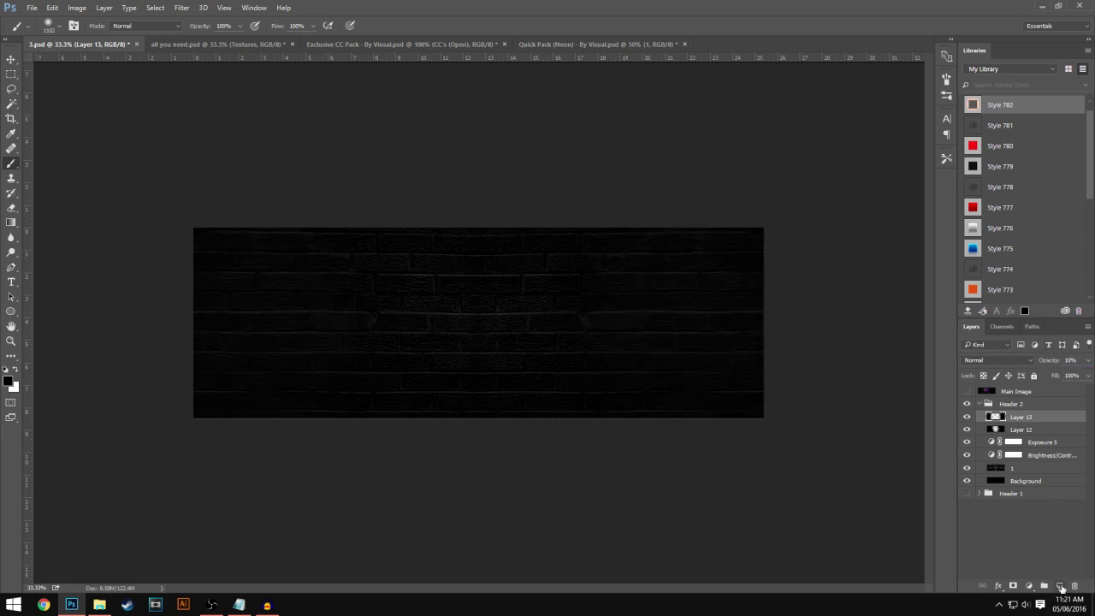
{"action": "mouse_move", "coordinate": [195, 191]}
{"action": "left_mouse_down"}
{"action": "mouse_move", "coordinate": [217, 349]}
{"action": "mouse_move", "coordinate": [216, 239]}
{"action": "mouse_move", "coordinate": [213, 223]}
{"action": "mouse_move", "coordinate": [220, 416]}
{"action": "left_mouse_up"}
{"action": "mouse_move", "coordinate": [648, 391]}
{"action": "left_mouse_down"}
{"action": "mouse_move", "coordinate": [757, 241]}
{"action": "mouse_move", "coordinate": [752, 224]}
{"action": "mouse_move", "coordinate": [770, 459]}
{"action": "left_mouse_up"}
{"action": "left_click", "coordinate": [1060, 360]}
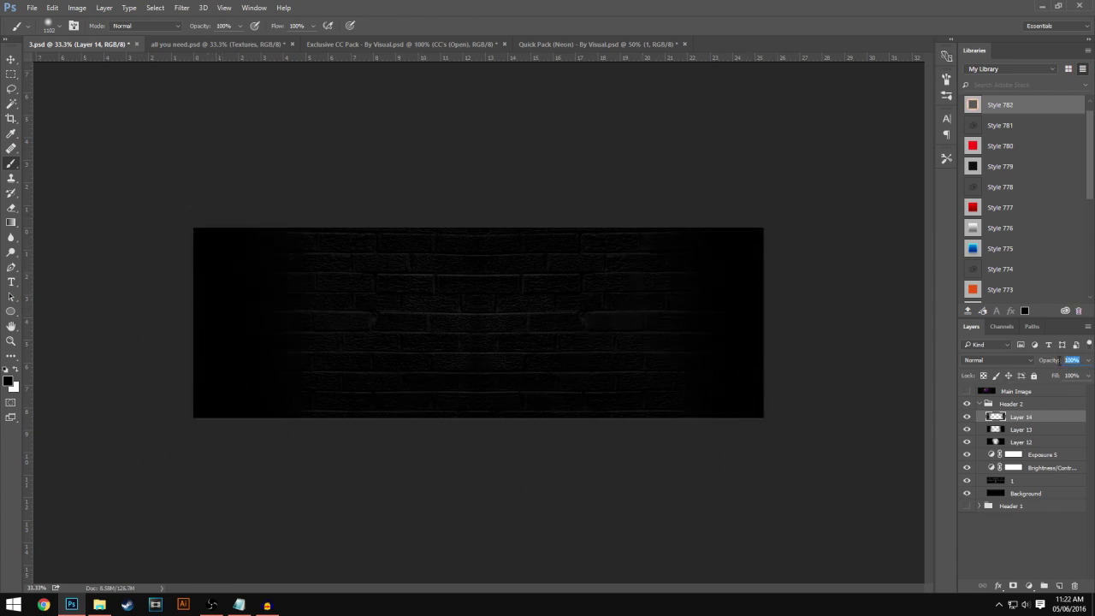
{"action": "type", "text": "10"}
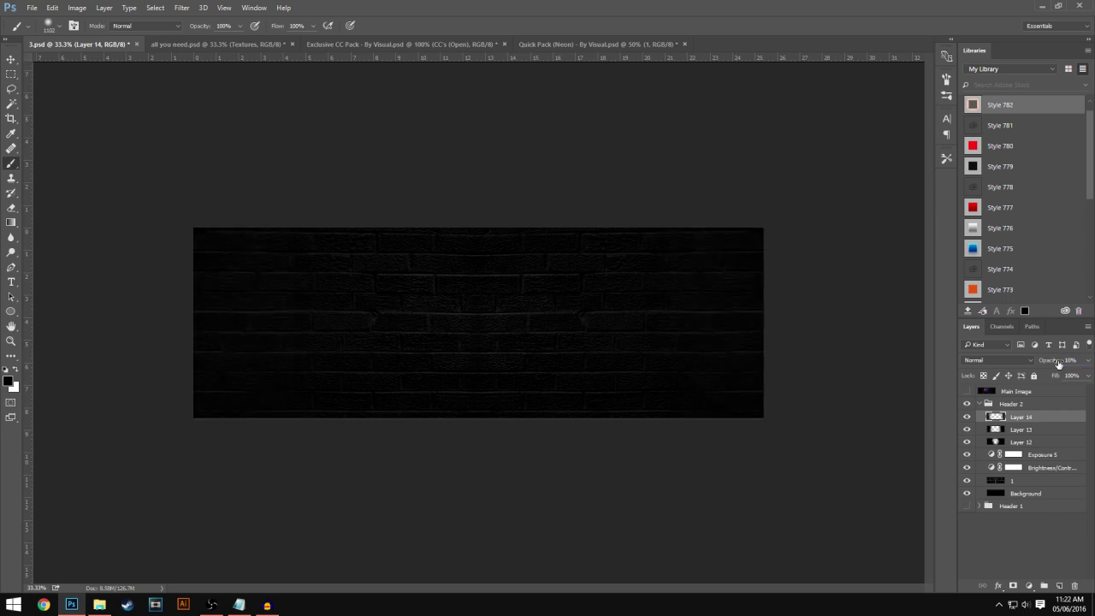
Step: Select the Header 2 group, switch to File Explorer, search Pictures for "soar" and open the SOar folder
{"action": "left_click", "coordinate": [976, 403]}
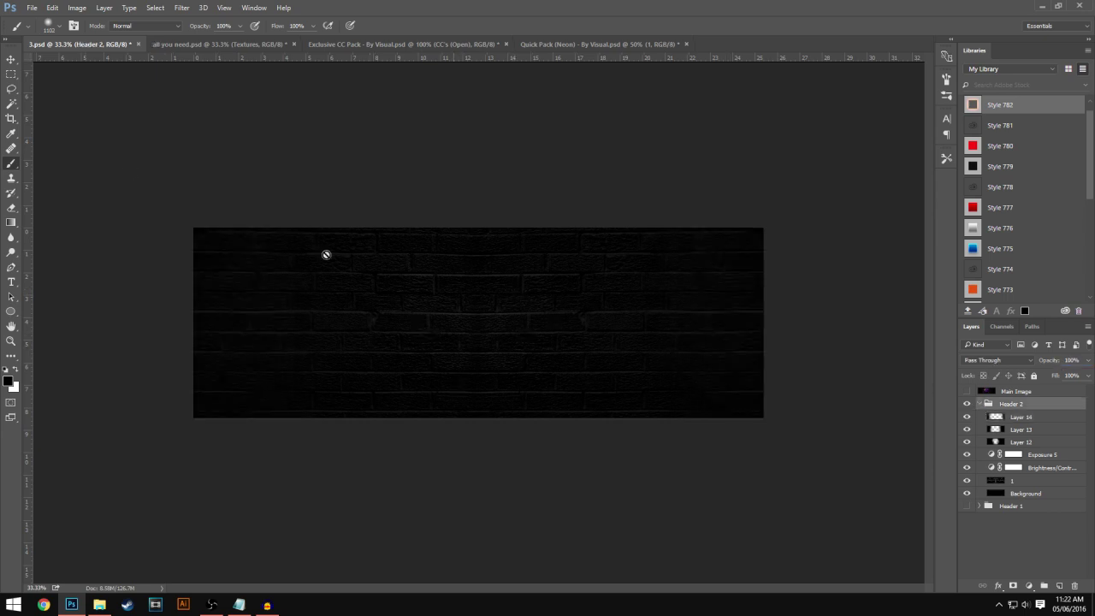
{"action": "left_click", "coordinate": [12, 62]}
{"action": "key", "text": "ctrl+plus"}
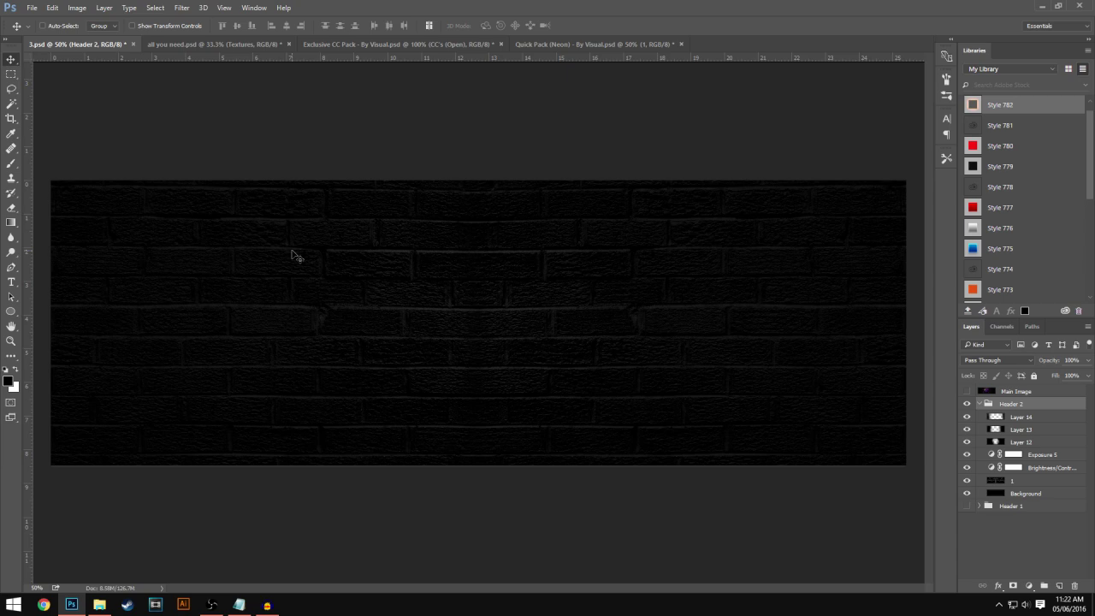
{"action": "left_click", "coordinate": [99, 605]}
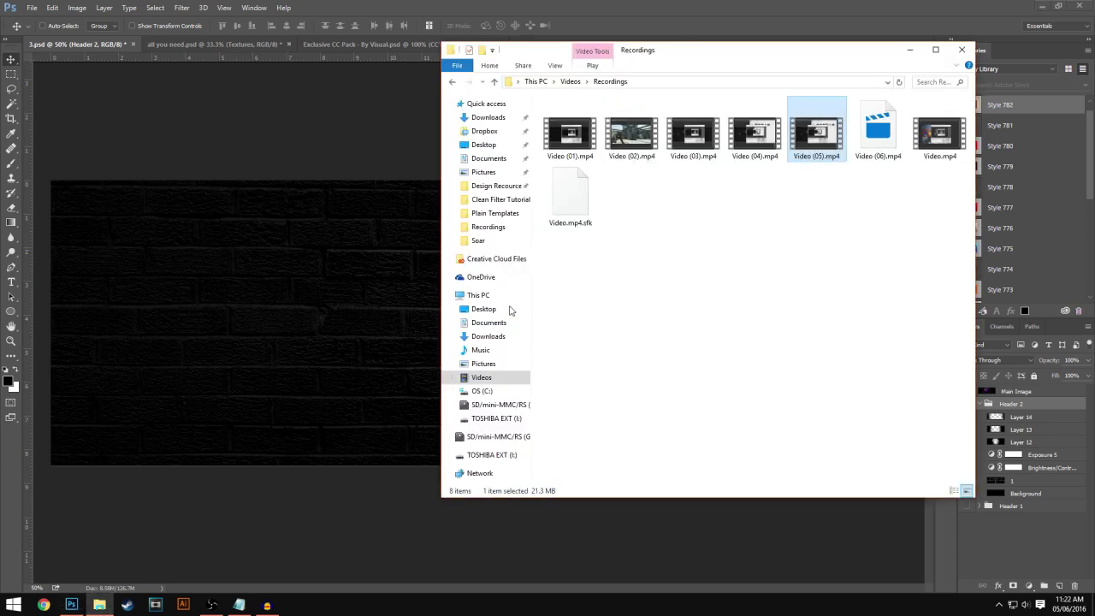
{"action": "left_click", "coordinate": [484, 363]}
{"action": "left_click", "coordinate": [928, 81]}
{"action": "type", "text": "soar"}
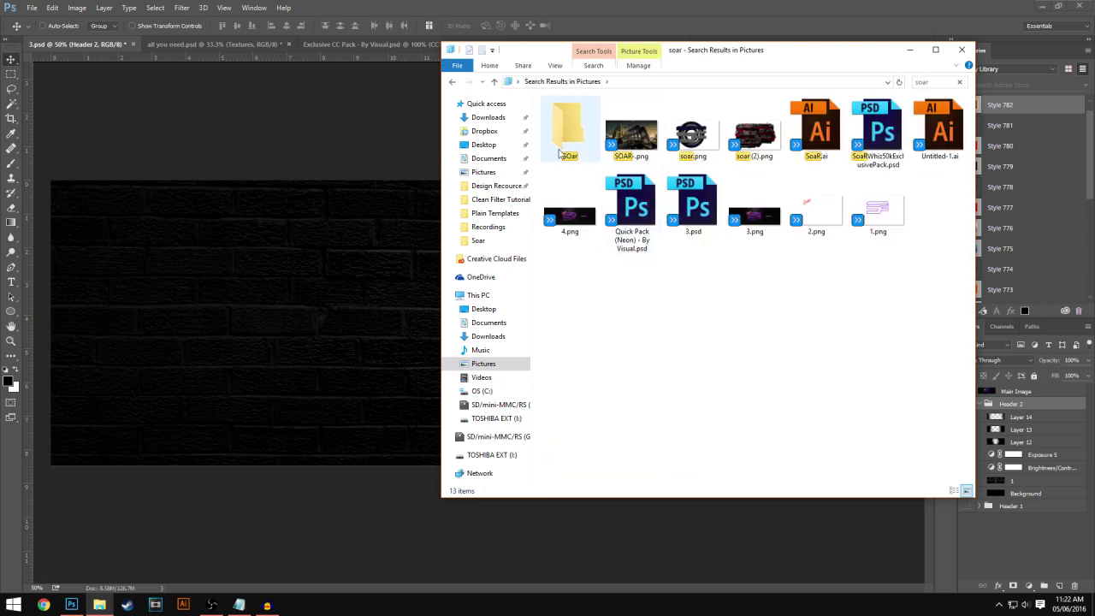
{"action": "double_click", "coordinate": [564, 137]}
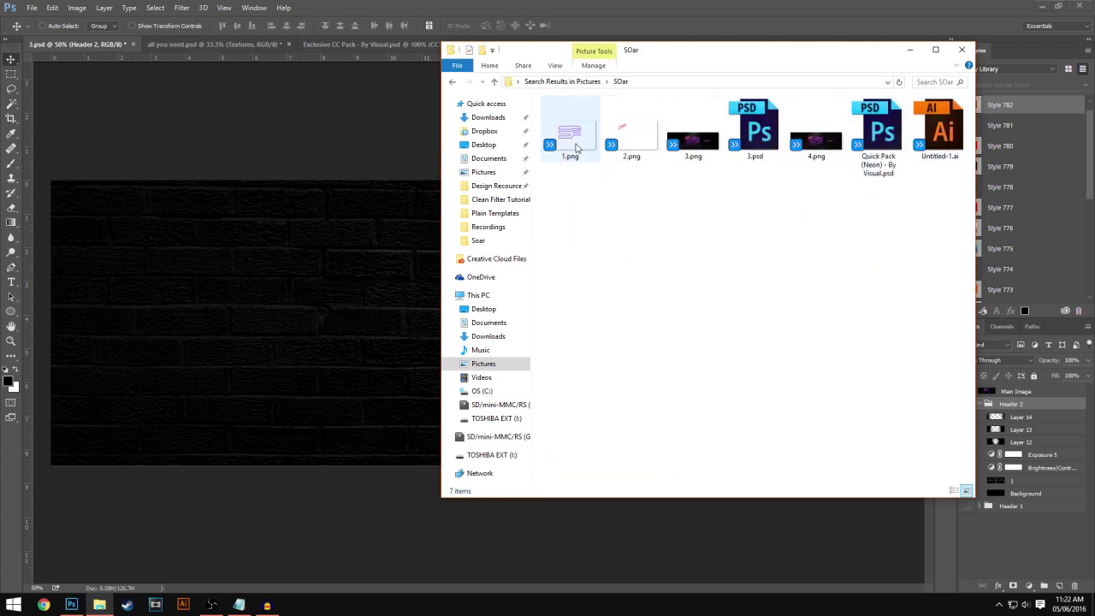
Step: Place 1.png, the purple outlined logo, in the middle of 3.psd above the Header 2 group
{"action": "left_click_drag", "start_coordinate": [578, 152], "coordinate": [325, 313]}
{"action": "left_click_drag", "start_coordinate": [510, 263], "coordinate": [511, 292]}
{"action": "key", "text": "Return"}
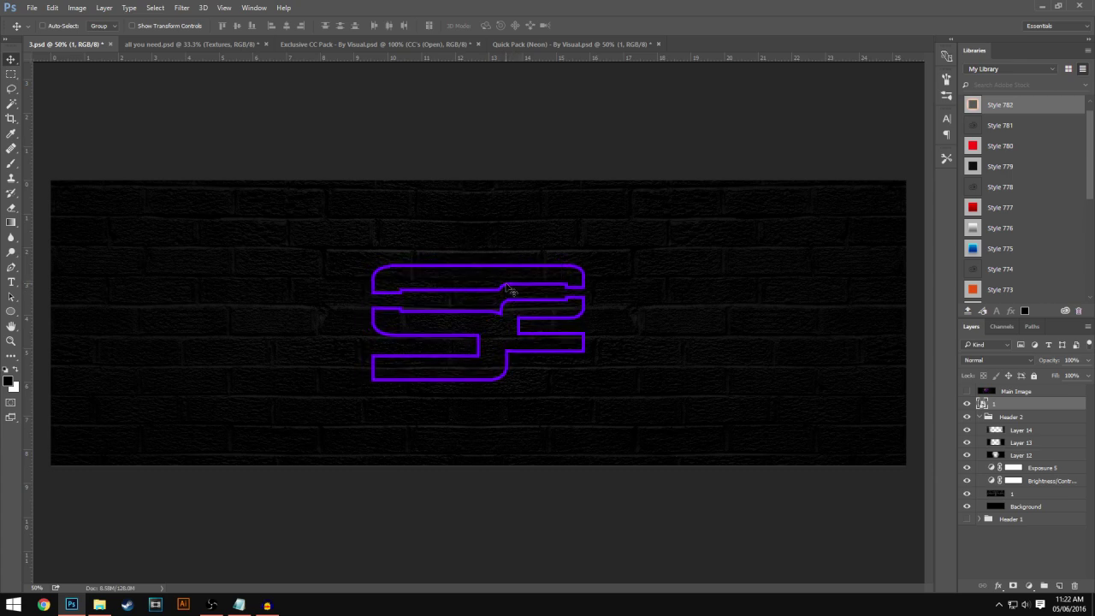
Step: Place 2.png, the red Soar script, above the logo layer and move it over the logo's upper-left corner
{"action": "left_click", "coordinate": [99, 603]}
{"action": "left_click_drag", "start_coordinate": [631, 130], "coordinate": [278, 280]}
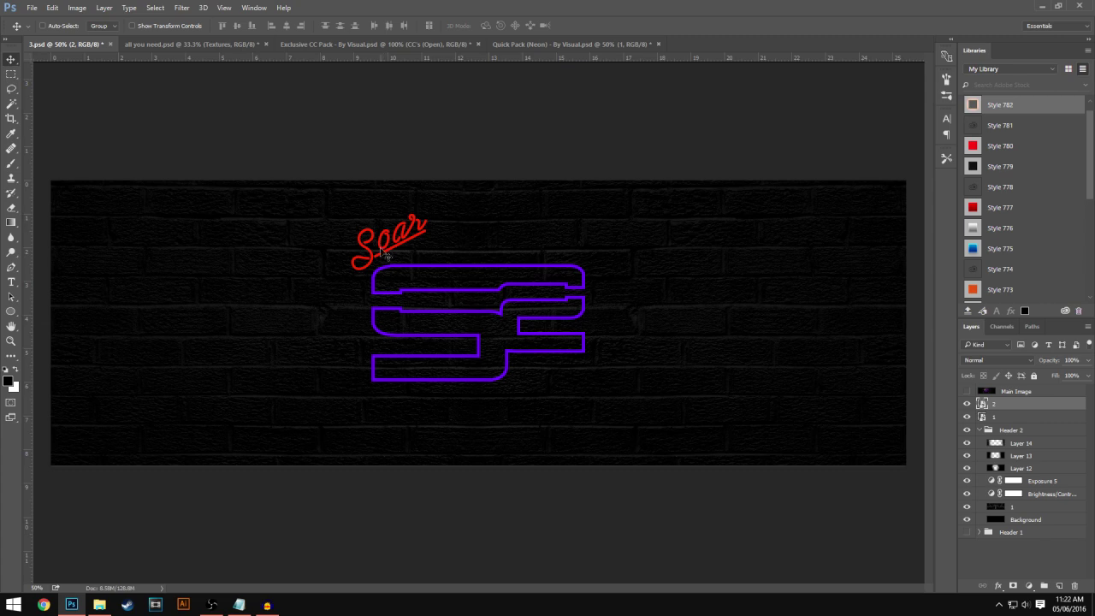
{"action": "left_click_drag", "start_coordinate": [405, 232], "coordinate": [398, 254]}
Step: Collapse the Header 2 group and move layers 1 and 2 together slightly down, using the guides to center the logo
{"action": "left_click", "coordinate": [985, 430]}
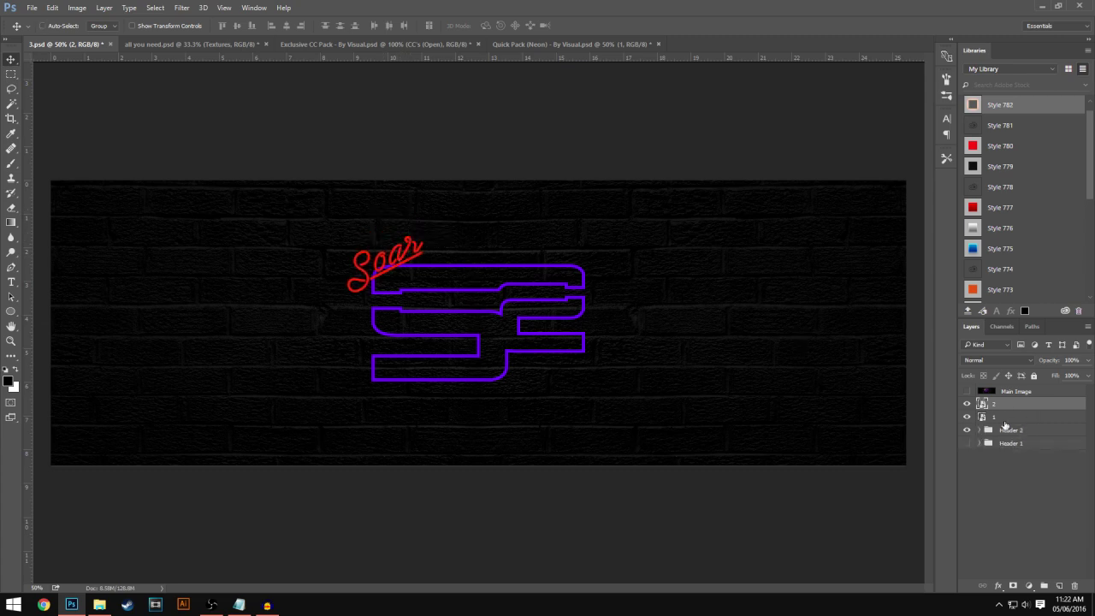
{"action": "left_click", "coordinate": [1006, 417]}
{"action": "key", "text": "ctrl+semicolon"}
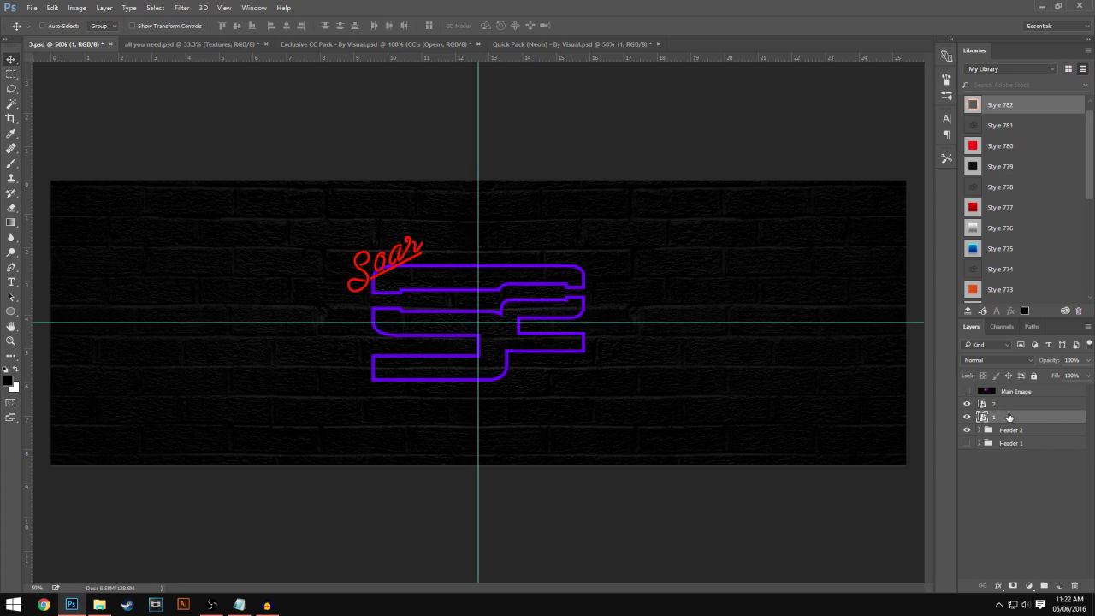
{"action": "left_click", "coordinate": [1008, 403], "text": "ctrl"}
{"action": "left_click_drag", "start_coordinate": [564, 268], "coordinate": [582, 298]}
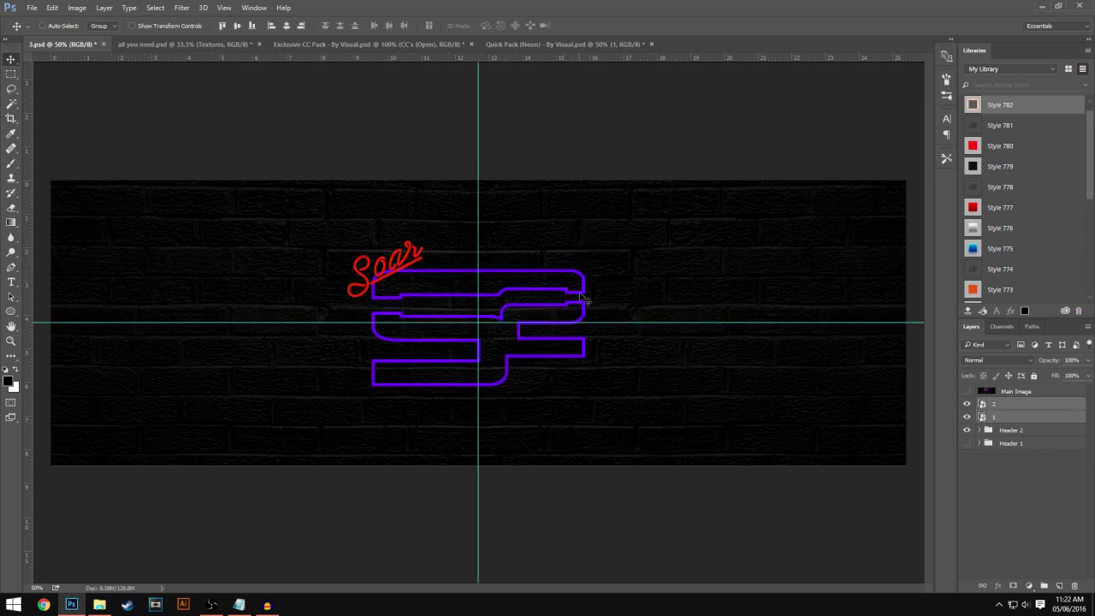
{"action": "key", "text": "ctrl+semicolon"}
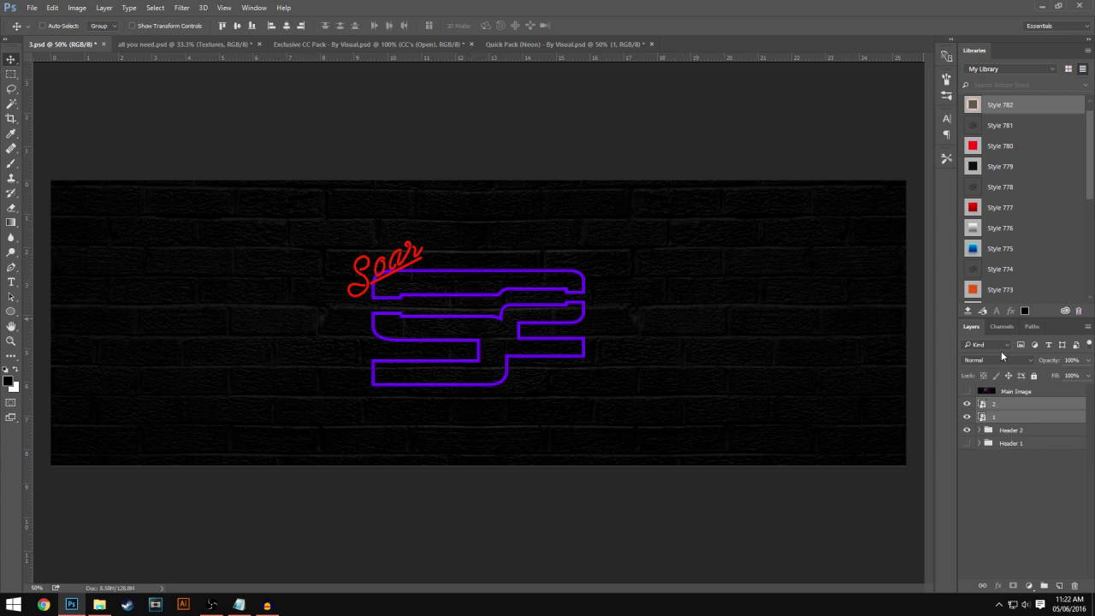
Step: Select the Soar script layer in 3.psd, then in Quick Pack (Neon) hide the Textures group and show and expand Layer Styles
{"action": "left_click", "coordinate": [1014, 407]}
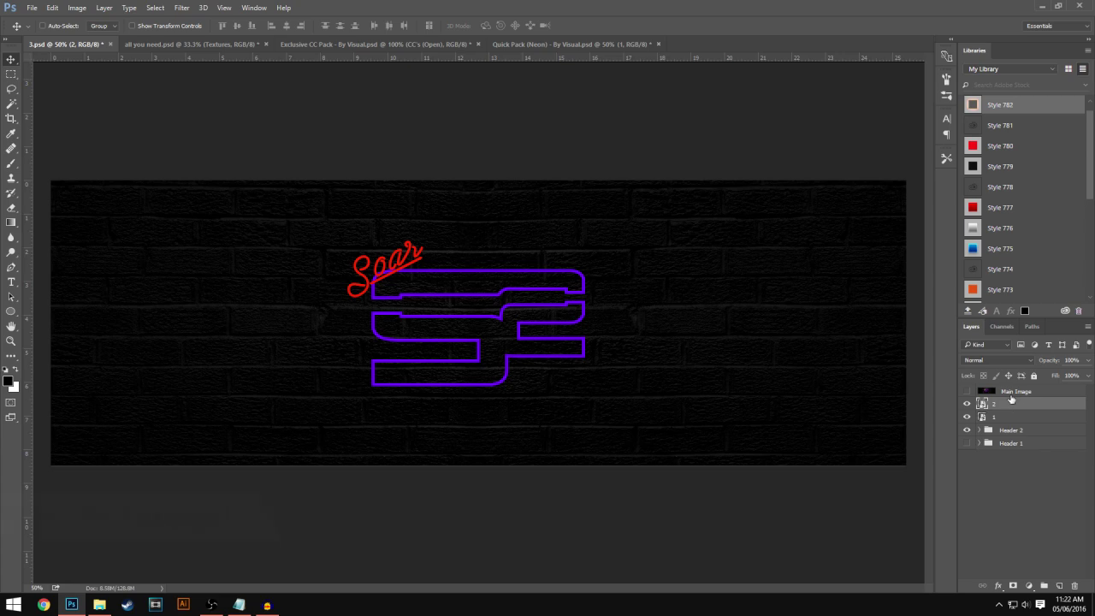
{"action": "left_click", "coordinate": [566, 43]}
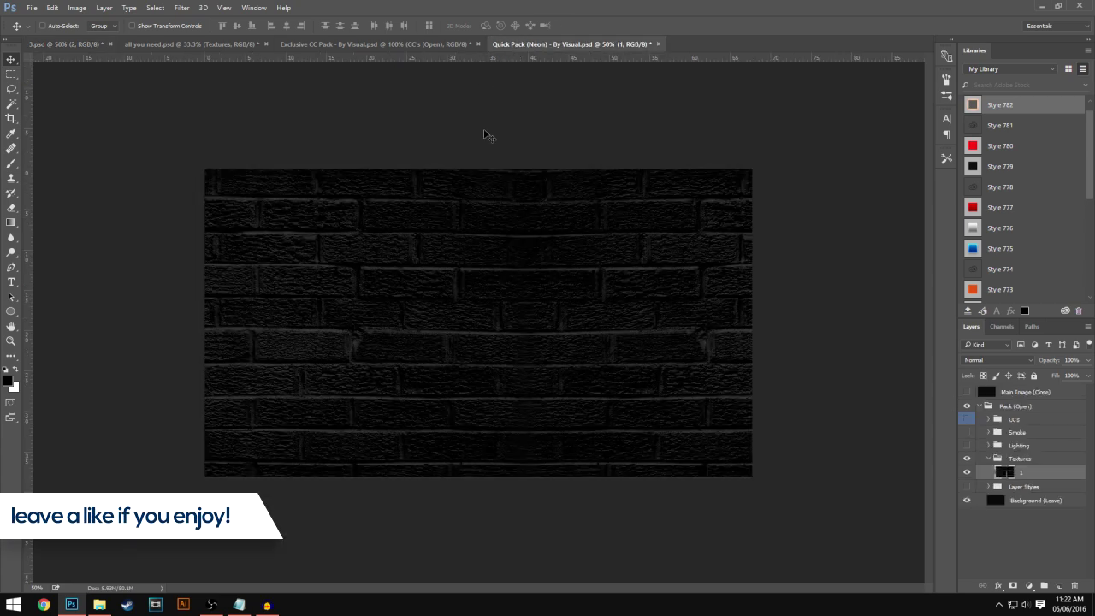
{"action": "left_click", "coordinate": [966, 473]}
{"action": "left_click", "coordinate": [989, 458]}
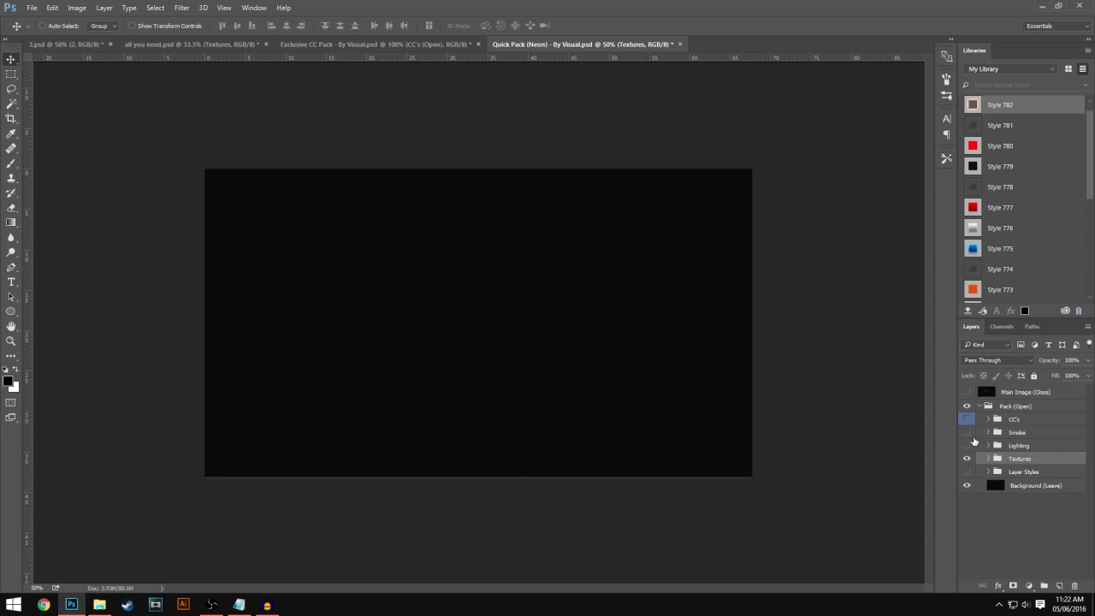
{"action": "left_click", "coordinate": [966, 471]}
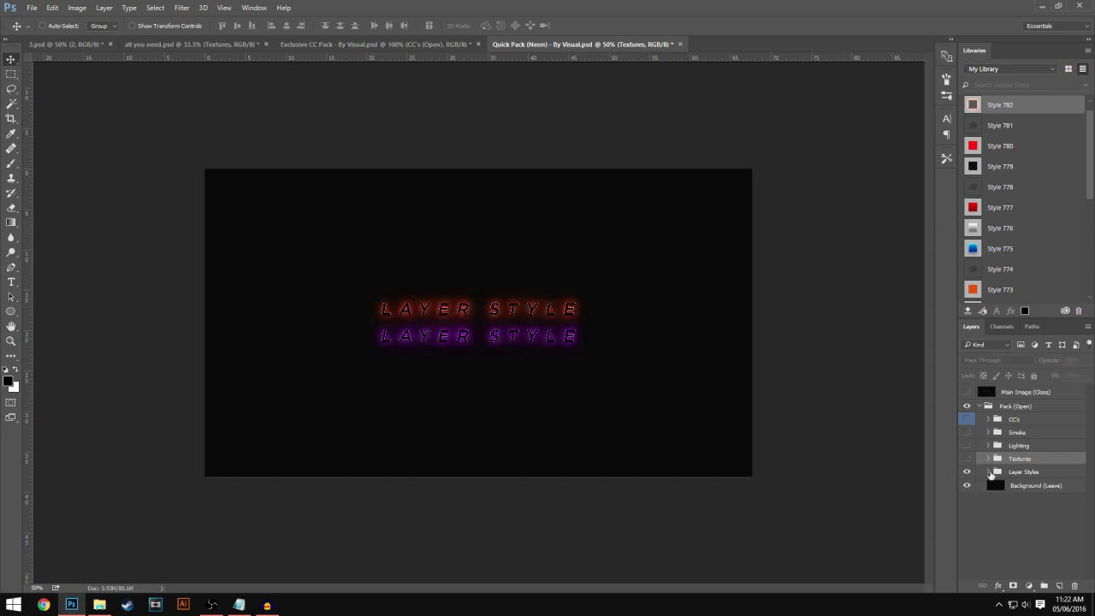
{"action": "left_click", "coordinate": [990, 471]}
Step: Save the red neon effects of text layer 1 as a new layer style preset
{"action": "double_click", "coordinate": [1034, 495]}
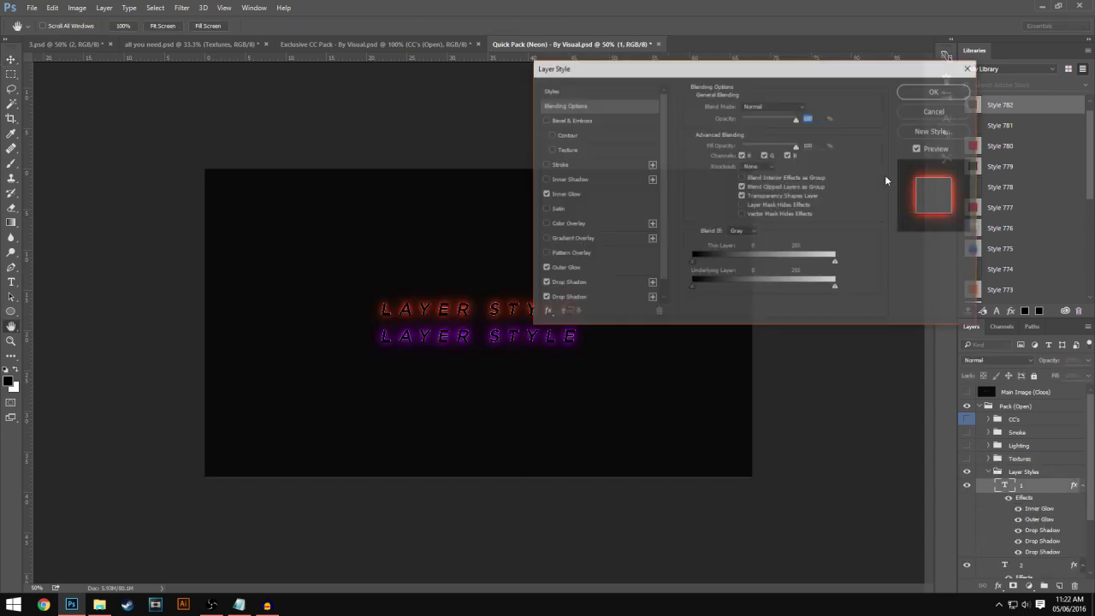
{"action": "left_click", "coordinate": [925, 132]}
{"action": "key", "text": "Return"}
{"action": "key", "text": "Return"}
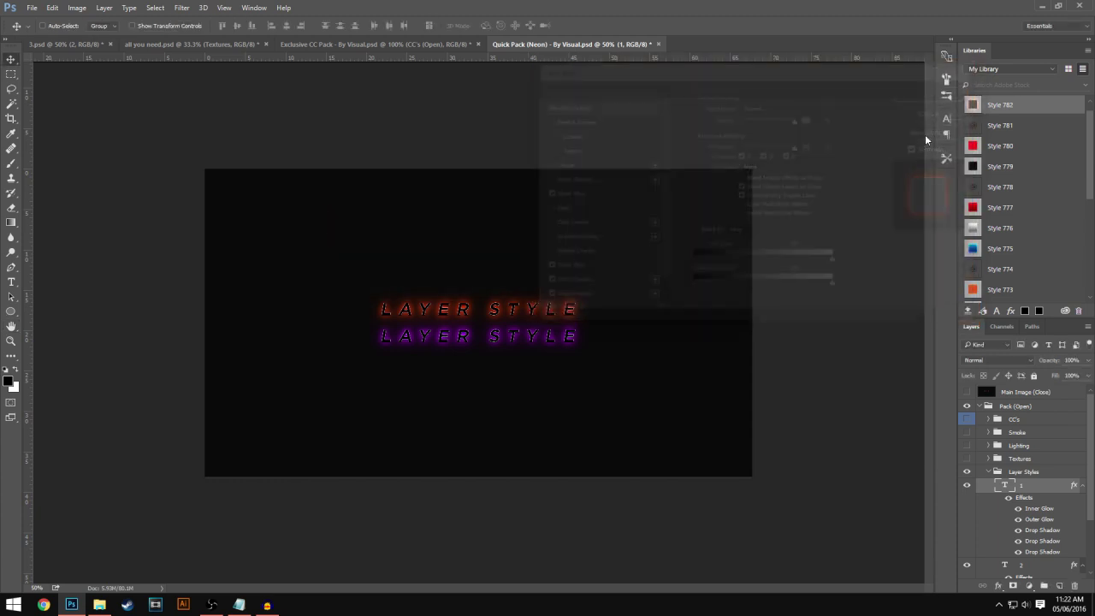
Step: Save the purple neon effects of text layer 2 as a new layer style preset
{"action": "scroll", "coordinate": [1031, 540], "scroll_direction": "down", "scroll_amount": 1}
{"action": "double_click", "coordinate": [1031, 542]}
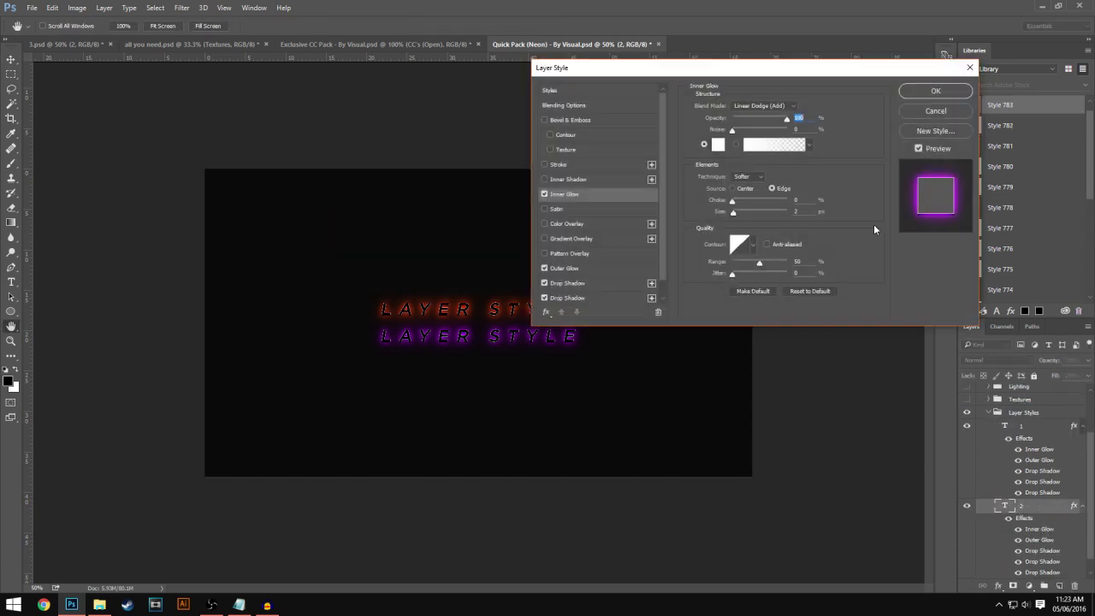
{"action": "left_click", "coordinate": [932, 131]}
{"action": "key", "text": "Return"}
{"action": "key", "text": "Return"}
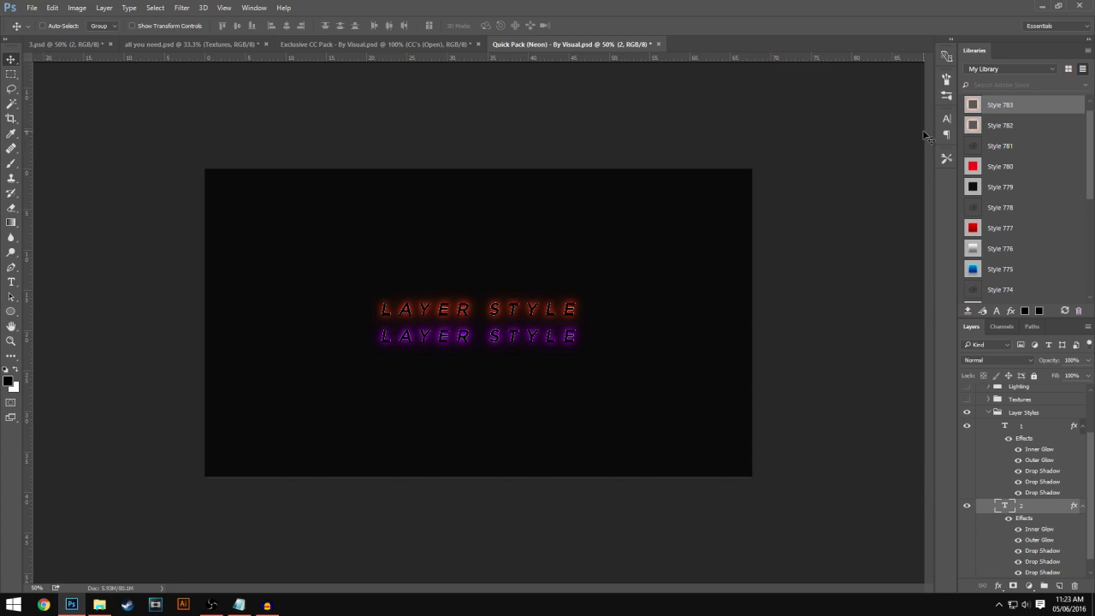
Step: In 3.psd, open layer 1's style settings and give the SF logo the saved purple neon style preset
{"action": "left_click", "coordinate": [85, 47]}
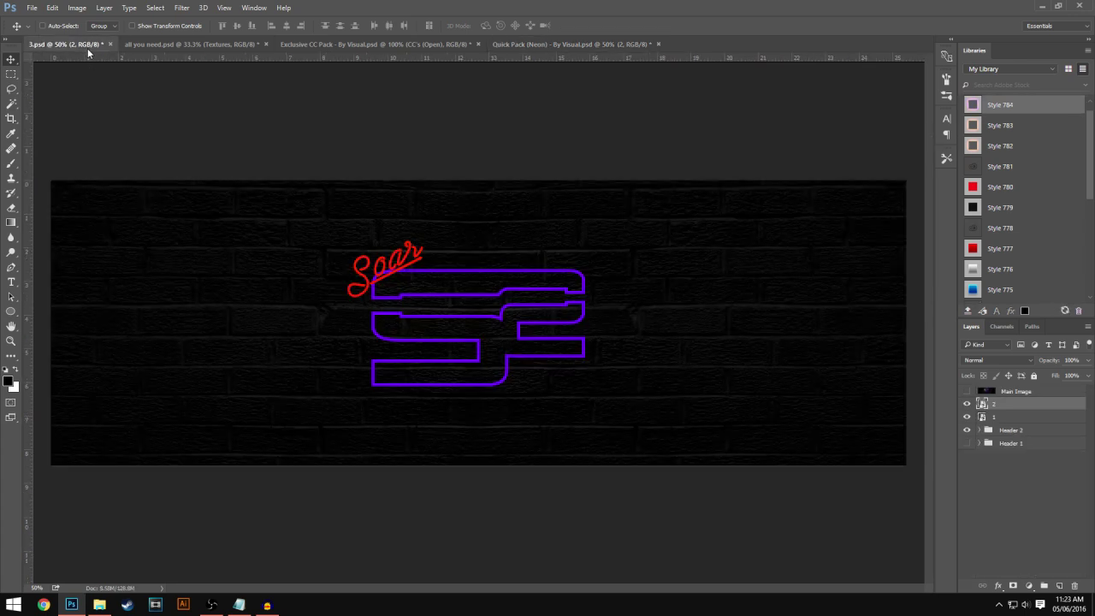
{"action": "left_click", "coordinate": [1012, 421]}
{"action": "double_click", "coordinate": [1012, 421]}
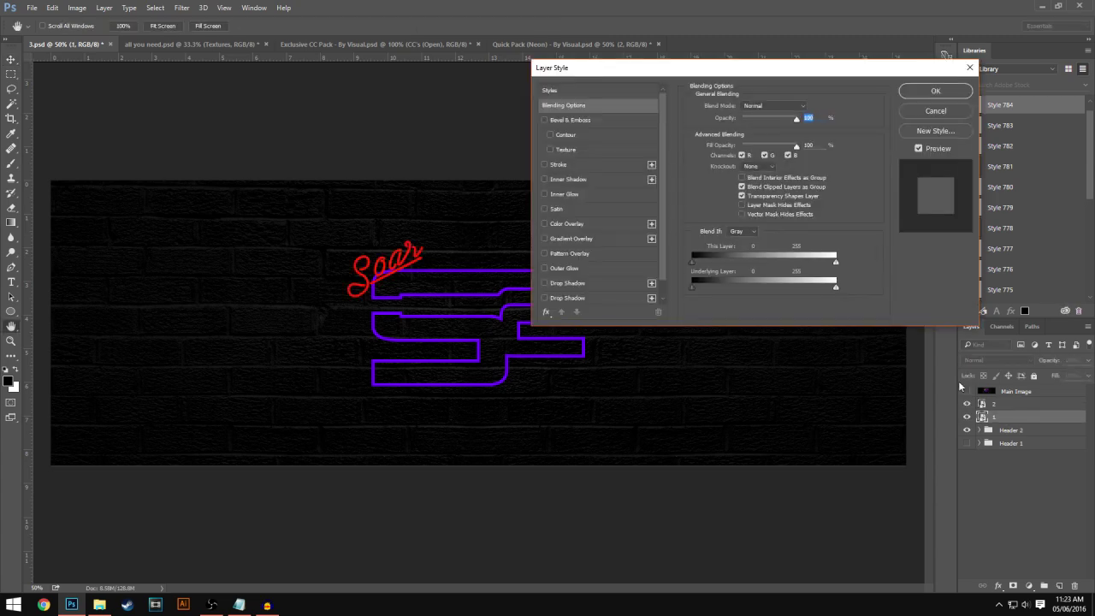
{"action": "left_click", "coordinate": [582, 91]}
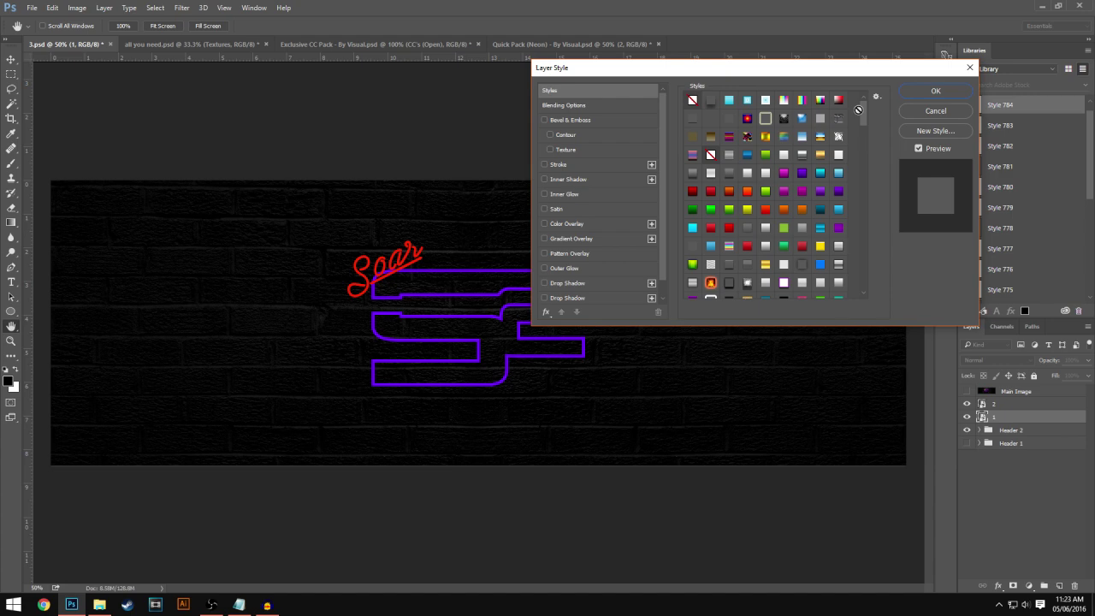
{"action": "left_click_drag", "start_coordinate": [865, 113], "coordinate": [866, 278]}
{"action": "left_click", "coordinate": [764, 290]}
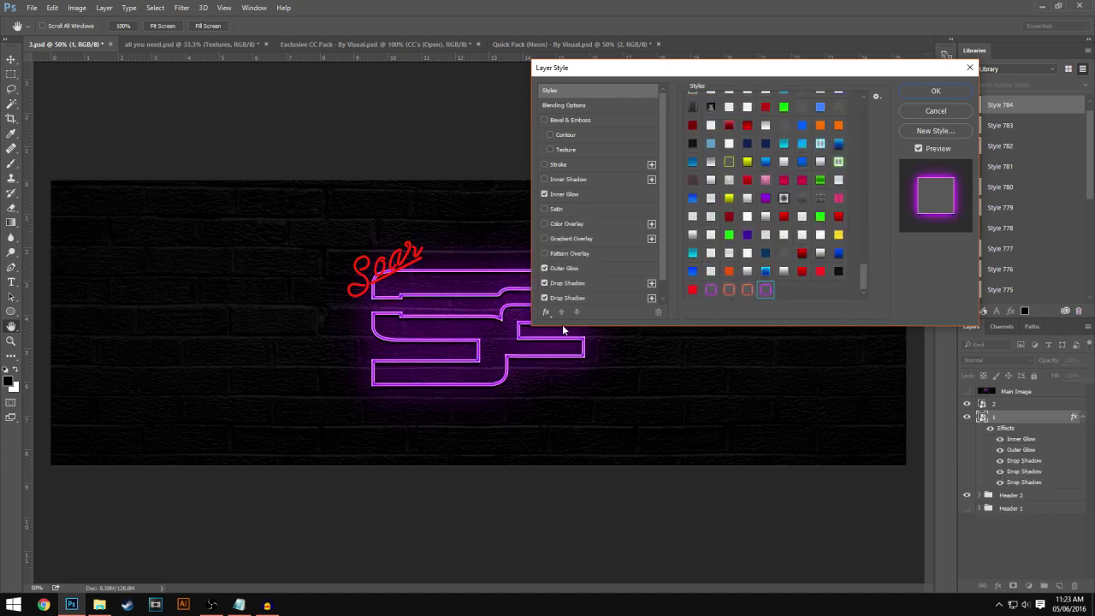
Step: Review the Inner Glow, Outer Glow and Drop Shadow settings of layer 1's neon style and accept the style
{"action": "left_click", "coordinate": [554, 195]}
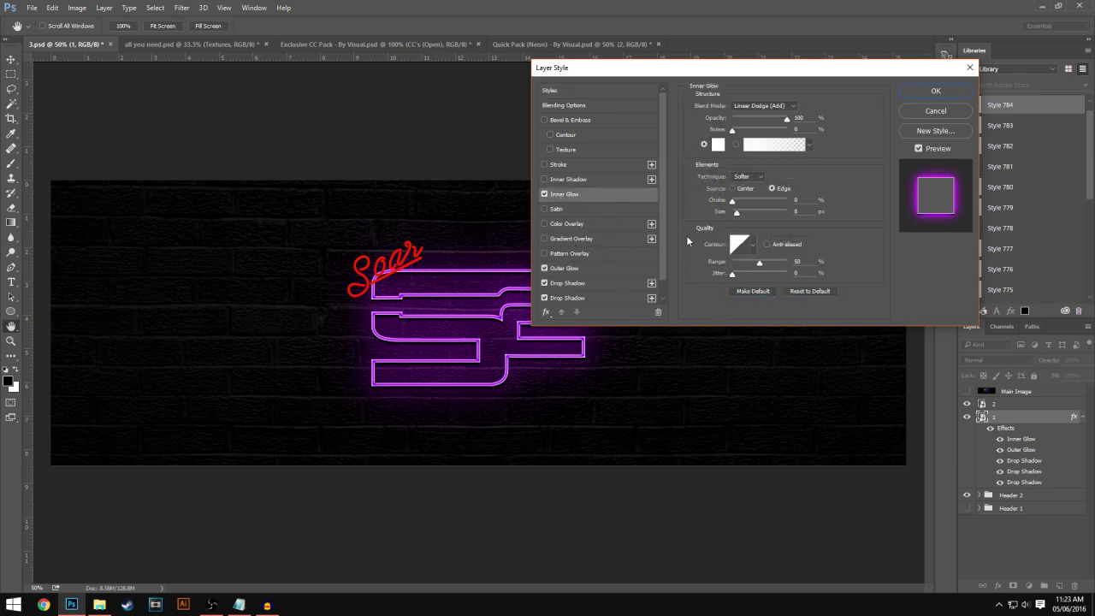
{"action": "left_click", "coordinate": [578, 270]}
{"action": "scroll", "coordinate": [633, 265], "scroll_direction": "down", "scroll_amount": 1}
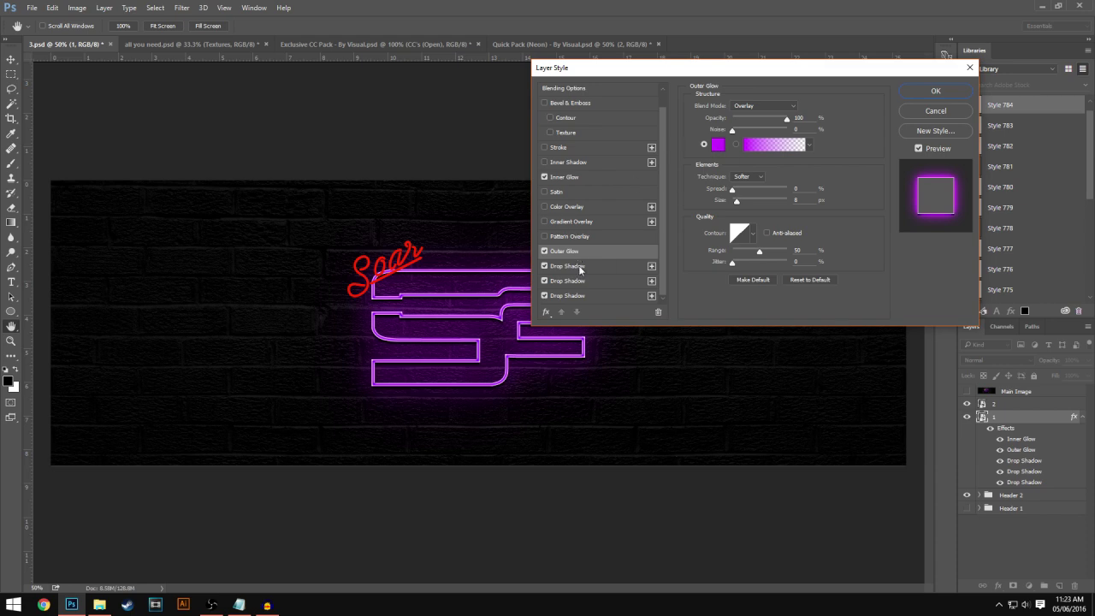
{"action": "left_click", "coordinate": [580, 268]}
{"action": "left_click", "coordinate": [580, 281]}
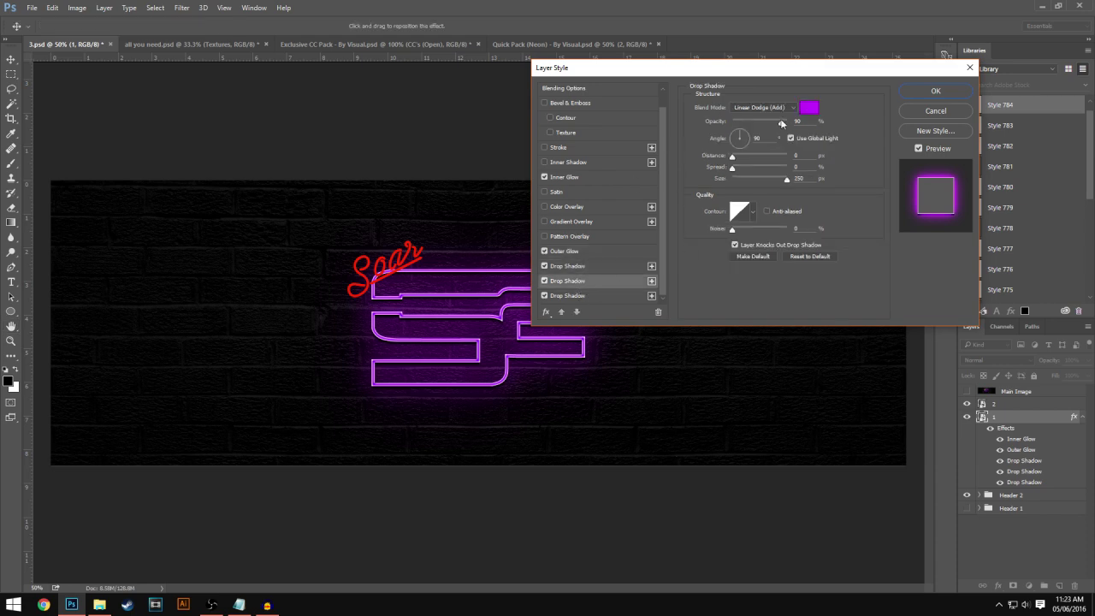
{"action": "left_click", "coordinate": [581, 297]}
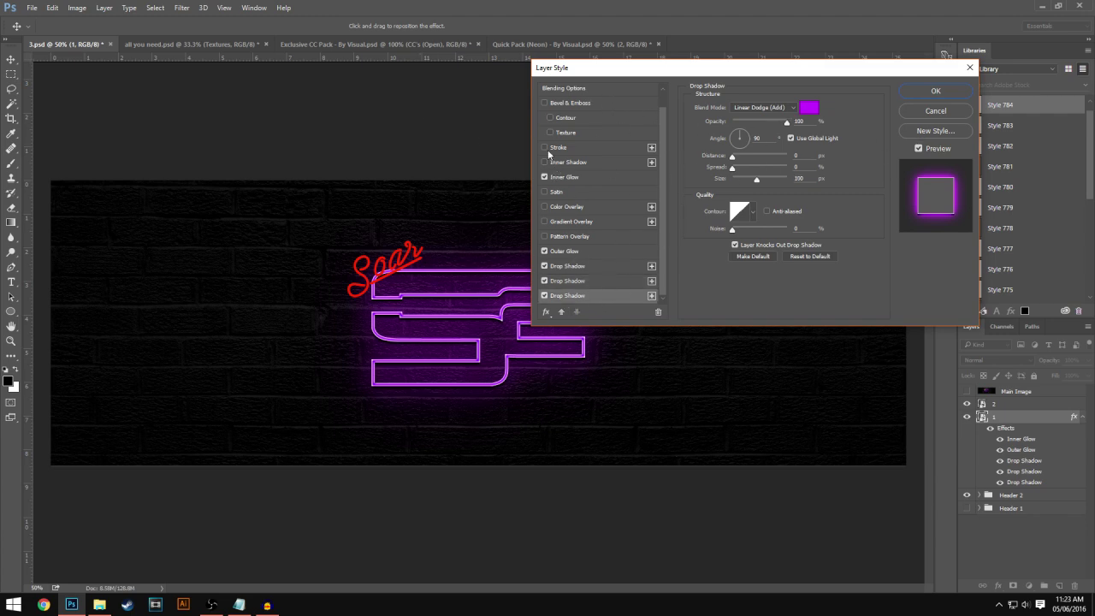
{"action": "left_click", "coordinate": [935, 94]}
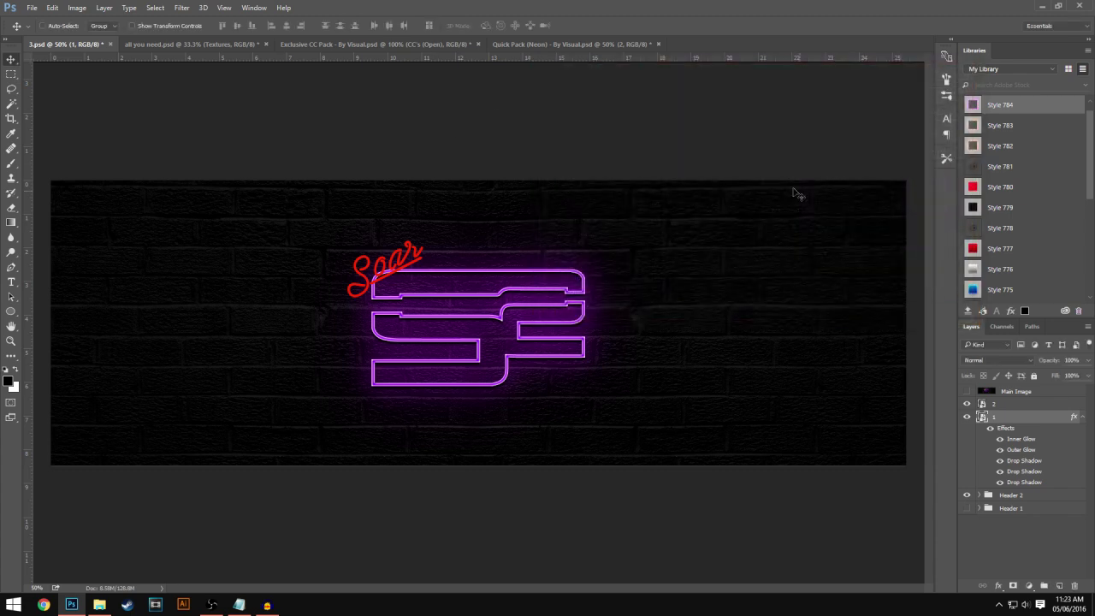
Step: Apply the saved red neon style preset to layer 2, the Soar script
{"action": "left_click", "coordinate": [1010, 407]}
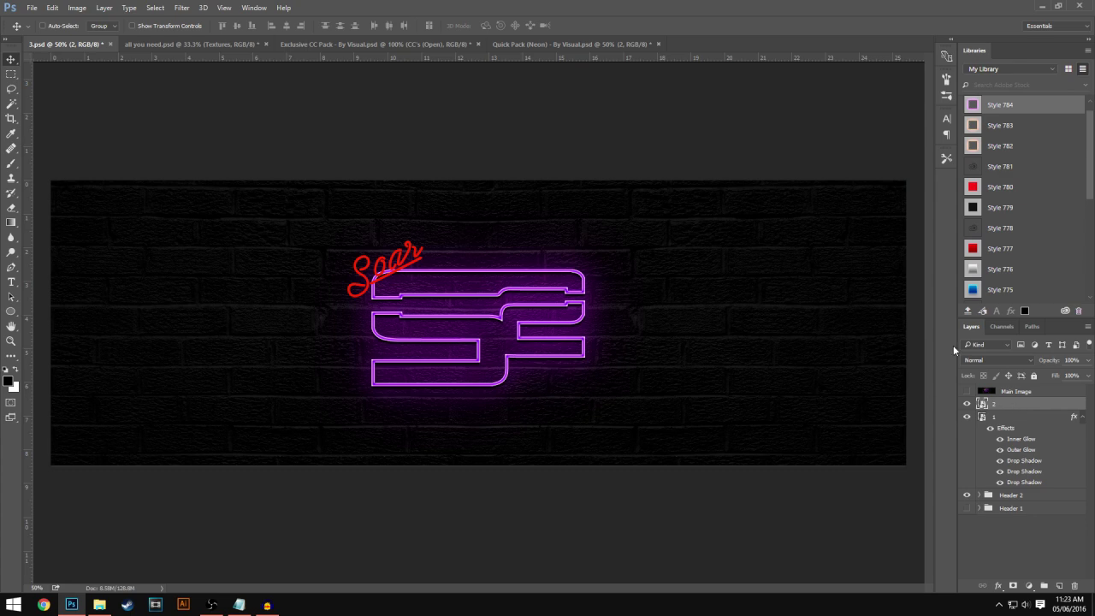
{"action": "left_click", "coordinate": [569, 45]}
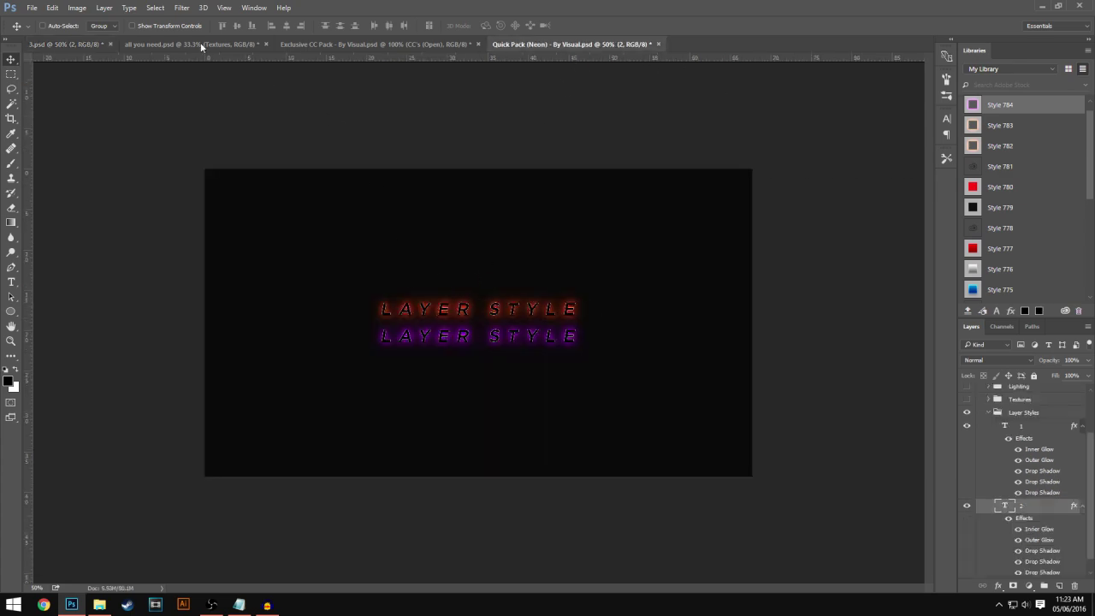
{"action": "left_click", "coordinate": [82, 44]}
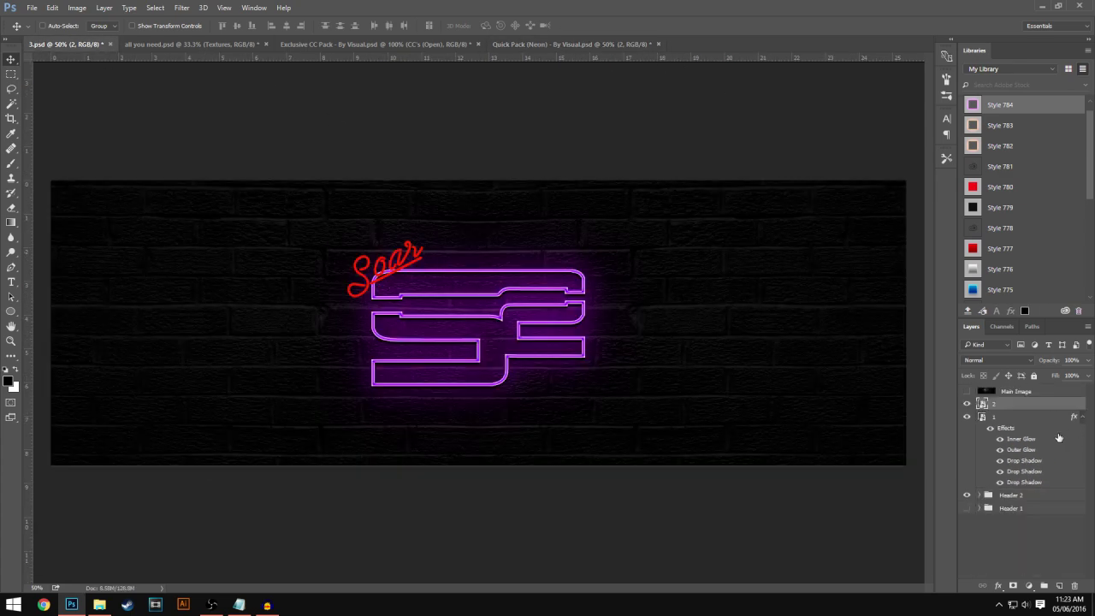
{"action": "double_click", "coordinate": [1025, 404]}
{"action": "left_click", "coordinate": [600, 94]}
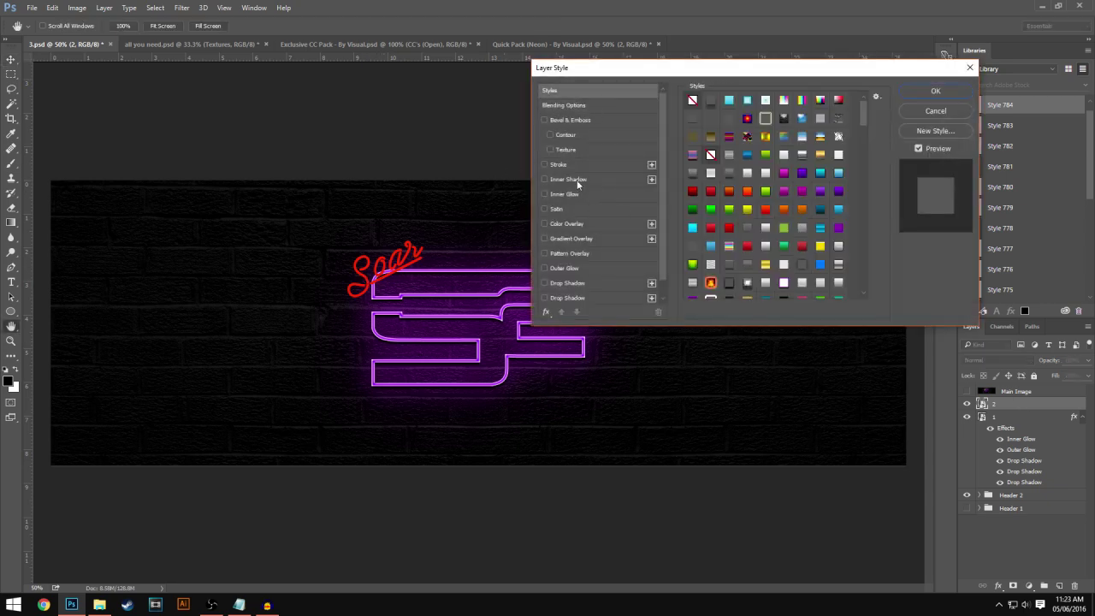
{"action": "left_click_drag", "start_coordinate": [860, 130], "coordinate": [855, 313]}
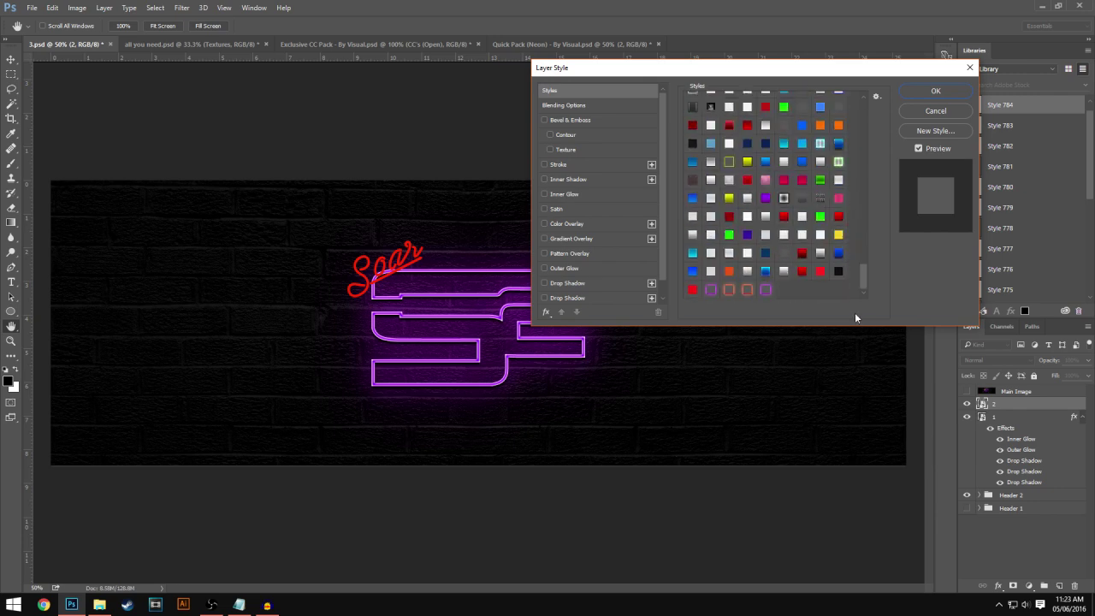
{"action": "left_click", "coordinate": [743, 292]}
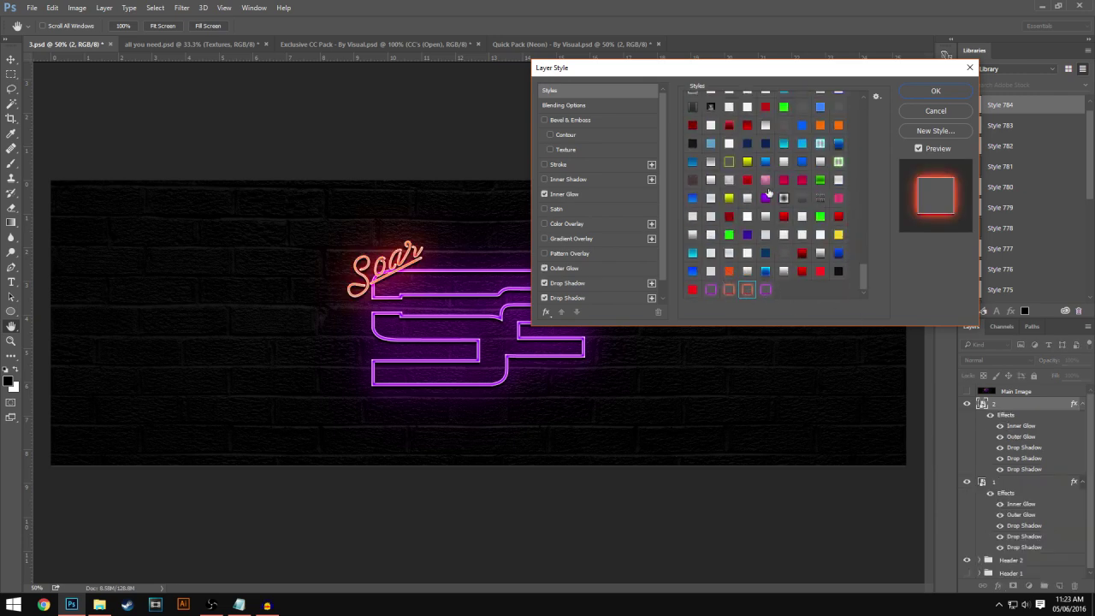
{"action": "left_click", "coordinate": [935, 91]}
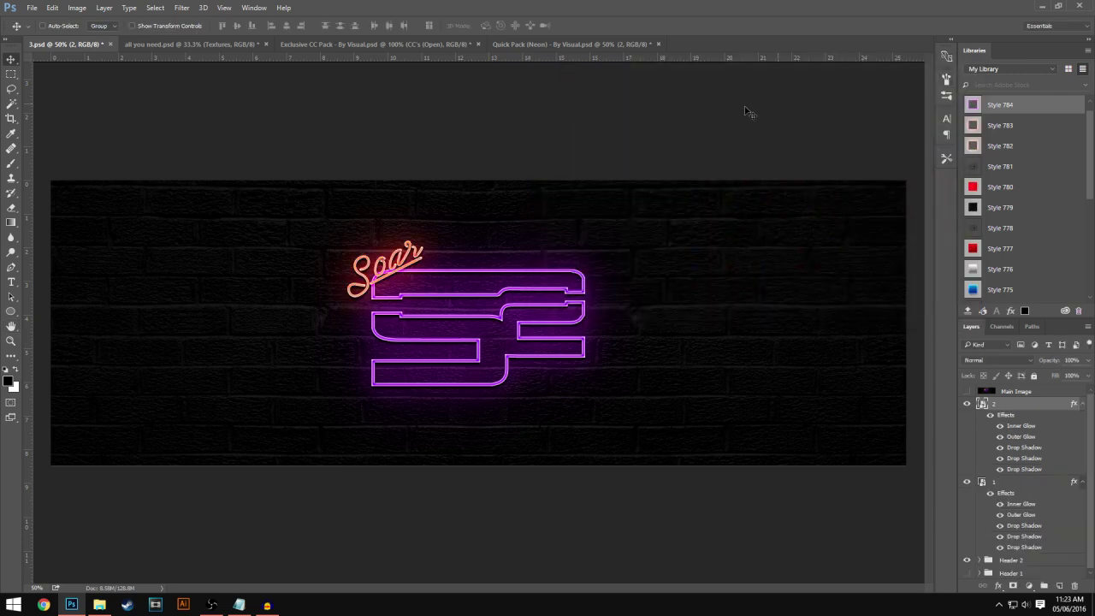
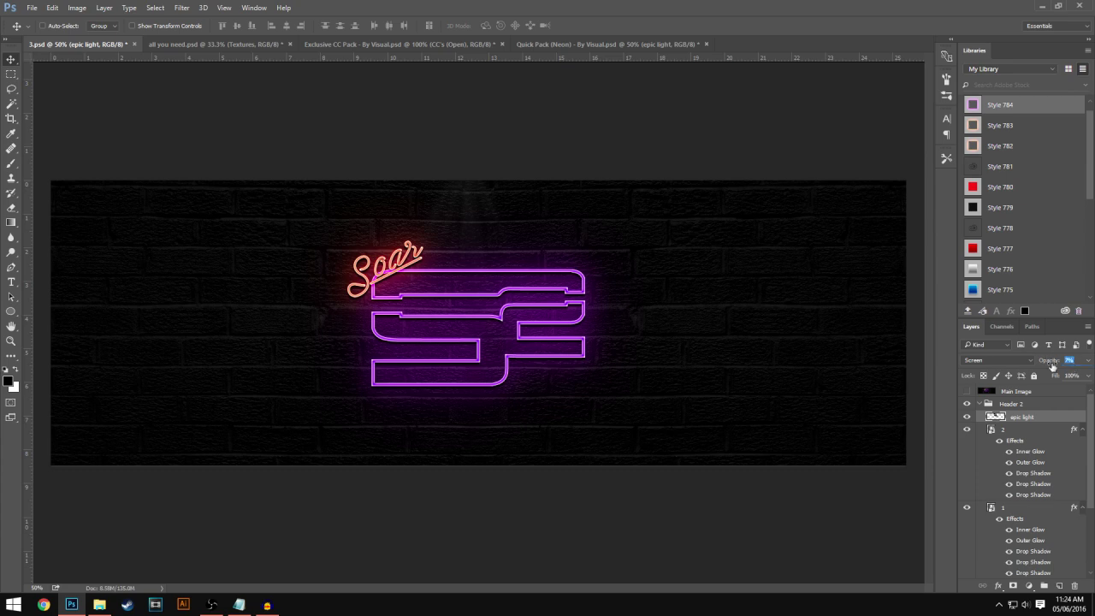
Step: Raise the opacity of the epic light layer and nudge the light beams slightly down
{"action": "left_click_drag", "start_coordinate": [1047, 360], "coordinate": [1052, 366]}
{"action": "left_click_drag", "start_coordinate": [485, 236], "coordinate": [486, 240]}
Step: Add a new layer above epic light and paint both sides of the header black with the soft 1102 px brush
{"action": "left_click", "coordinate": [1059, 585]}
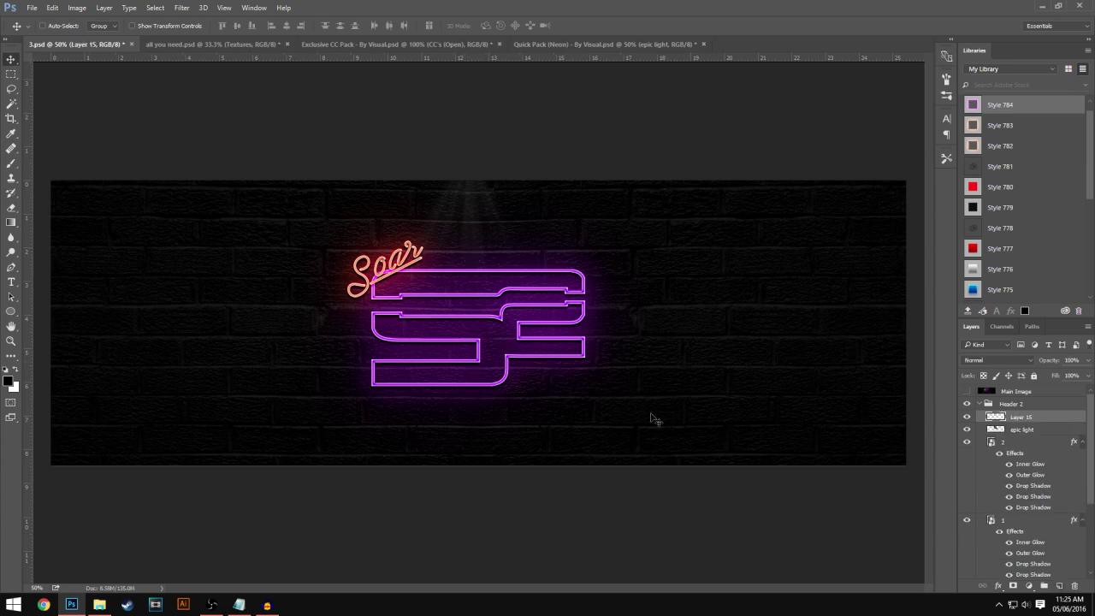
{"action": "left_click", "coordinate": [11, 163]}
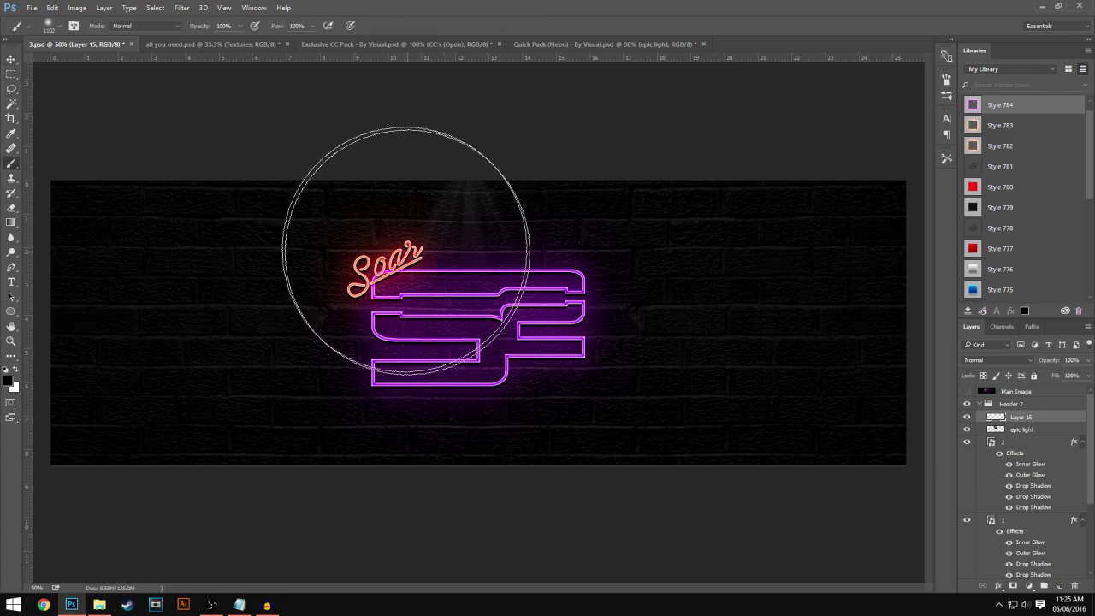
{"action": "left_click", "coordinate": [59, 28]}
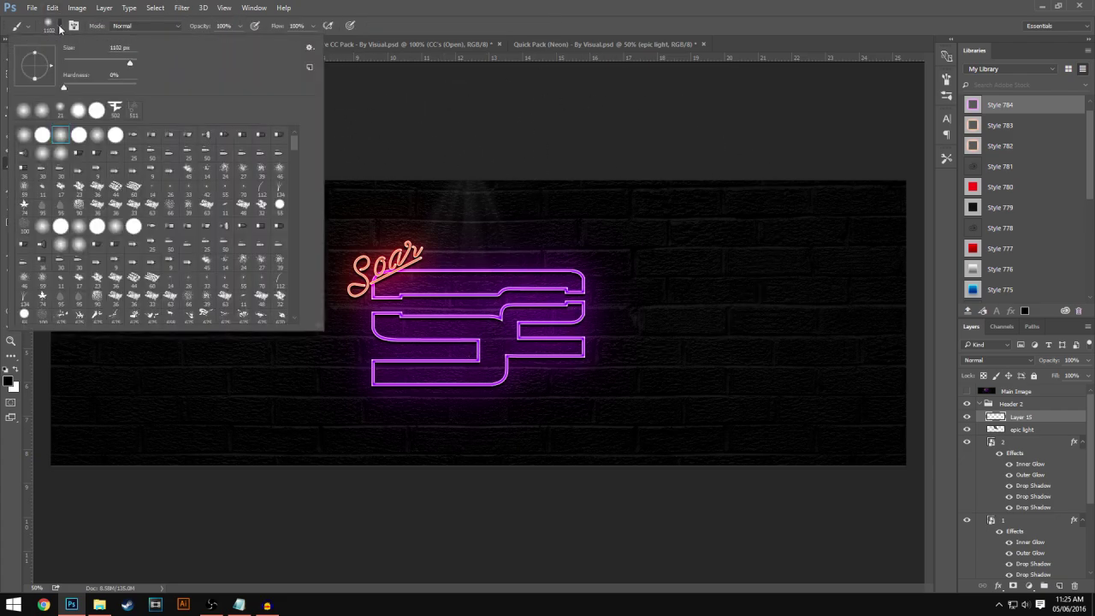
{"action": "left_click", "coordinate": [61, 19]}
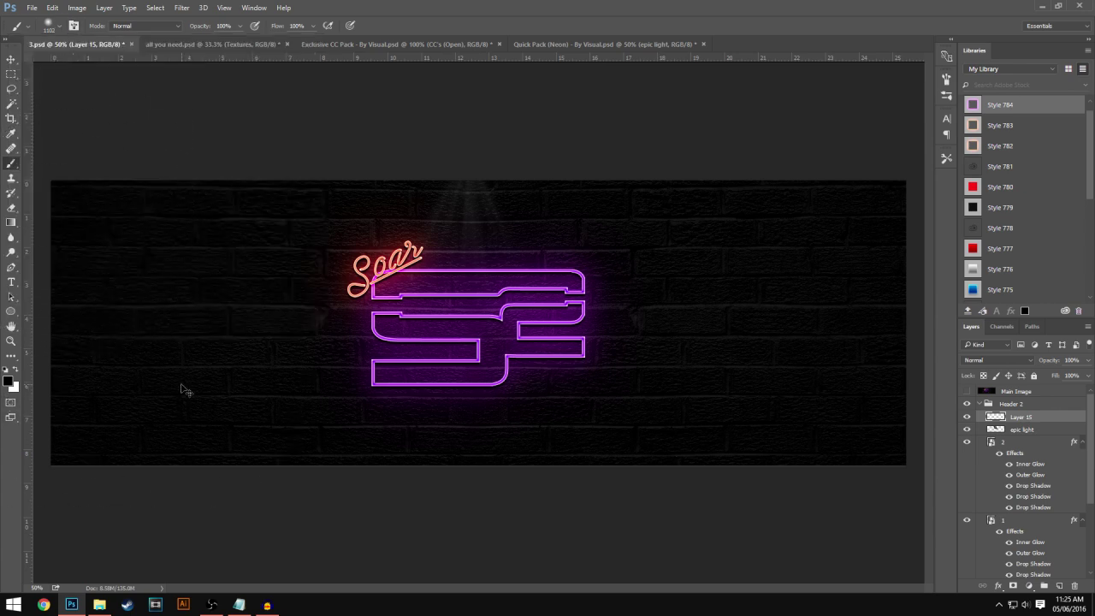
{"action": "key", "text": "ctrl+minus"}
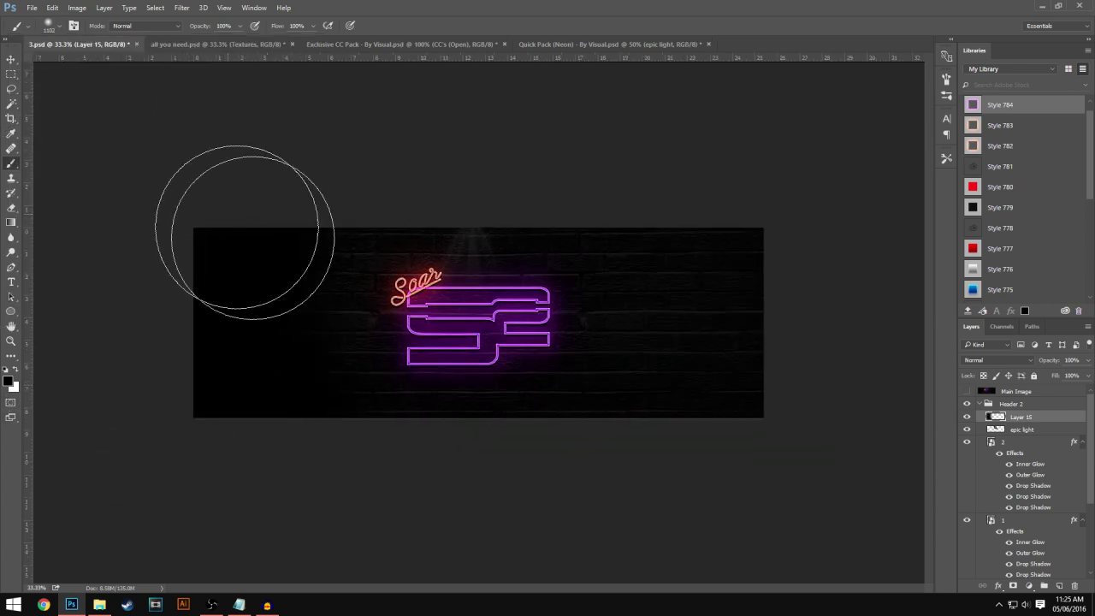
{"action": "left_click_drag", "start_coordinate": [704, 200], "coordinate": [709, 196]}
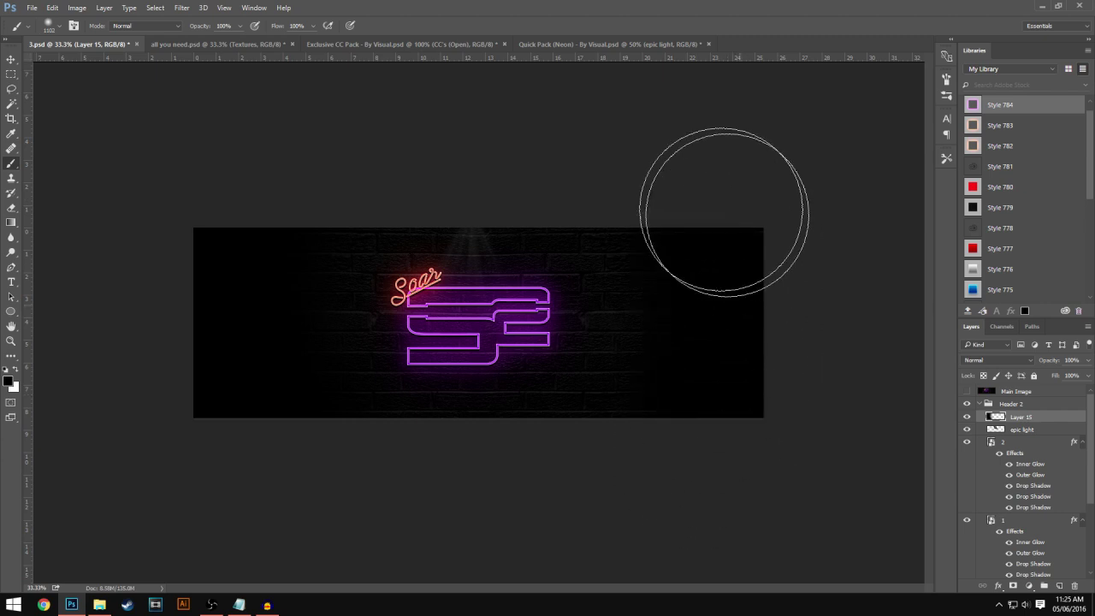
Step: Set the painted black layer to Overlay blend mode and its opacity to 37%
{"action": "left_click", "coordinate": [975, 360]}
{"action": "left_click", "coordinate": [973, 476]}
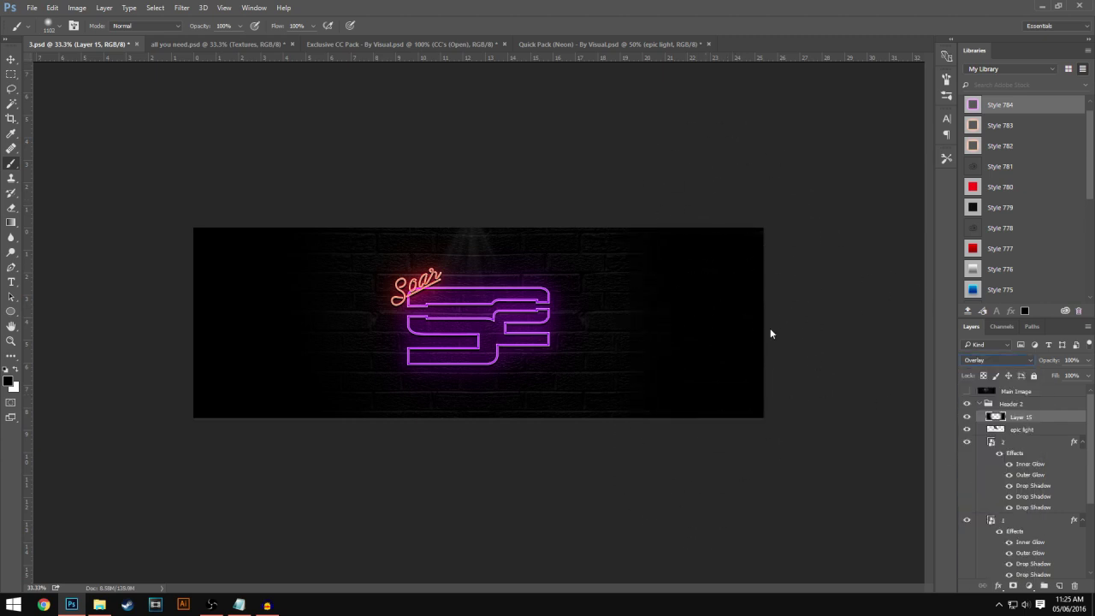
{"action": "left_click", "coordinate": [1087, 361]}
{"action": "left_click", "coordinate": [1080, 359]}
{"action": "type", "text": "1"}
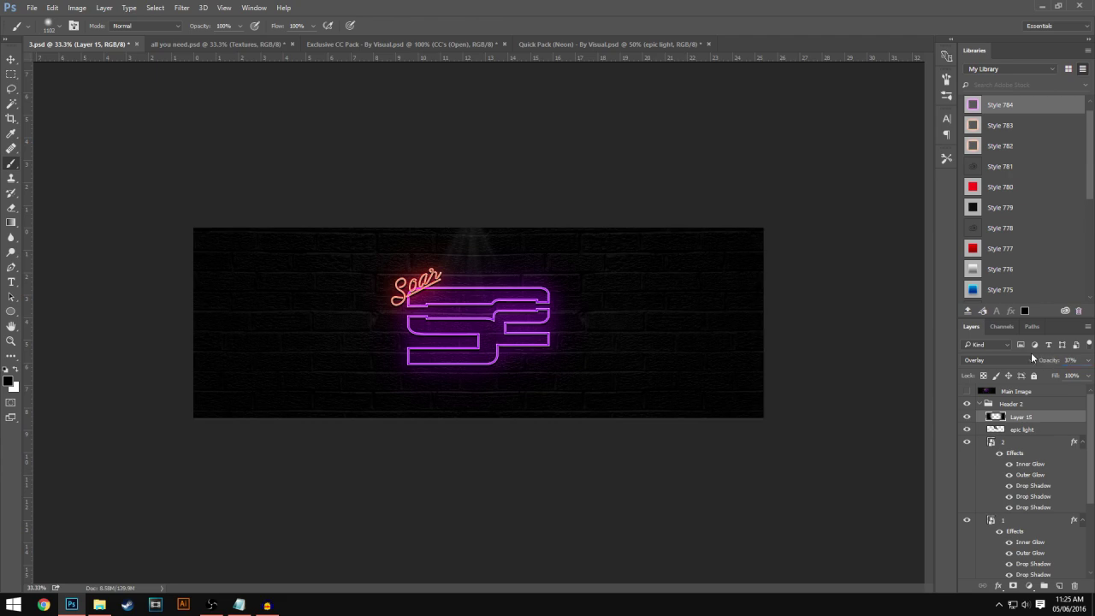
Step: In Quick Pack (Neon), hide the Lighting group and show and expand the Smoke group
{"action": "left_click", "coordinate": [564, 44]}
{"action": "left_click", "coordinate": [967, 460]}
{"action": "left_click", "coordinate": [966, 432]}
{"action": "left_click", "coordinate": [988, 432]}
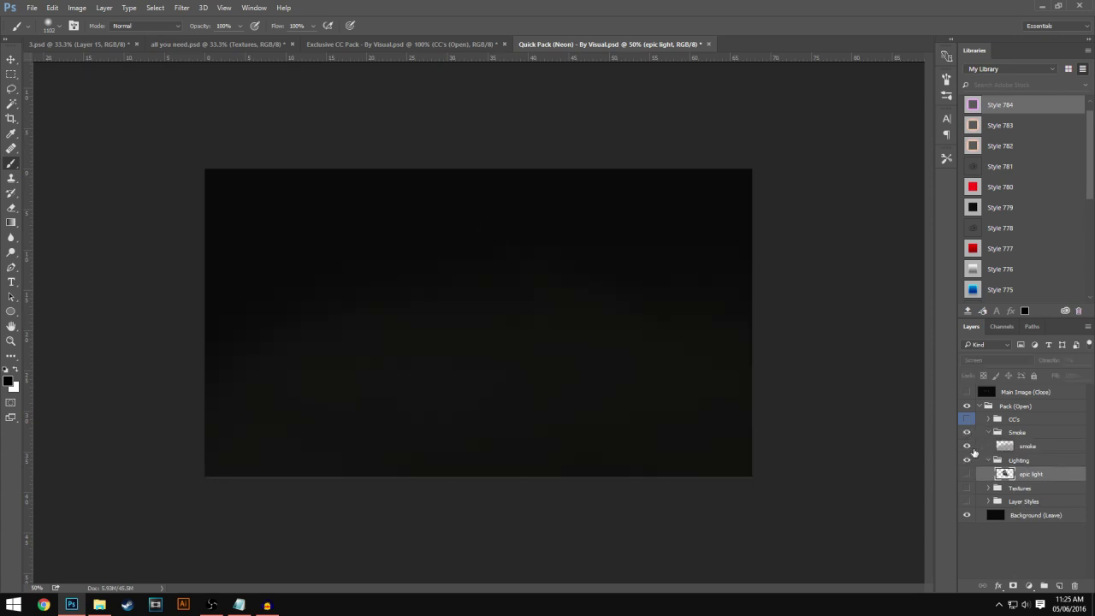
Step: Copy the smoke layer from Quick Pack (Neon) into 3.psd with the Move tool and place it over the wall
{"action": "left_click", "coordinate": [11, 59]}
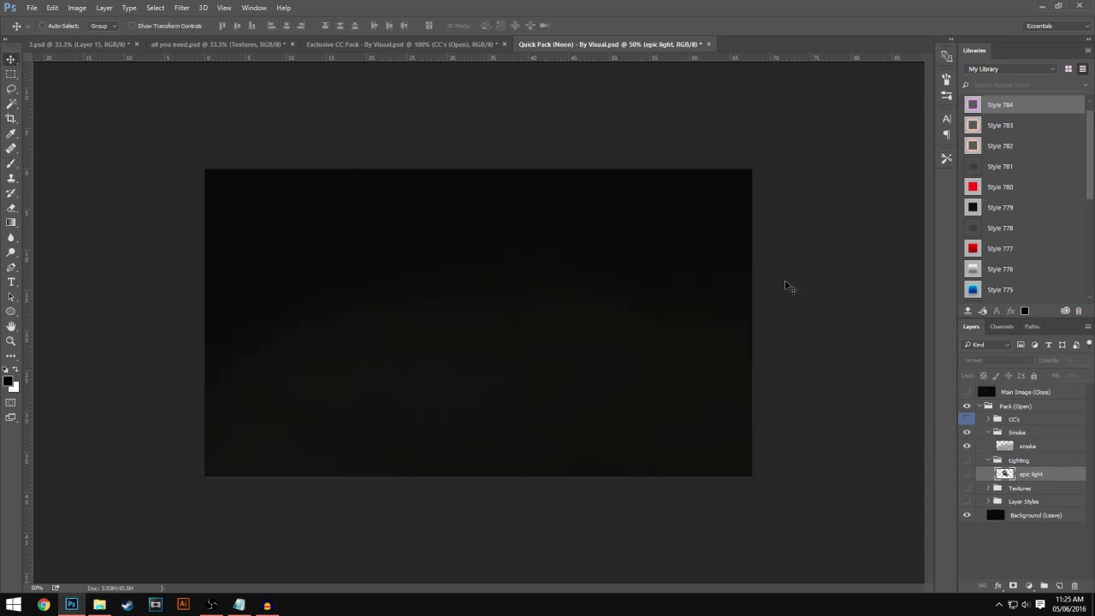
{"action": "left_click", "coordinate": [1013, 446]}
{"action": "left_click_drag", "start_coordinate": [436, 314], "coordinate": [462, 214]}
{"action": "left_click", "coordinate": [84, 46]}
{"action": "left_click_drag", "start_coordinate": [86, 53], "coordinate": [408, 324]}
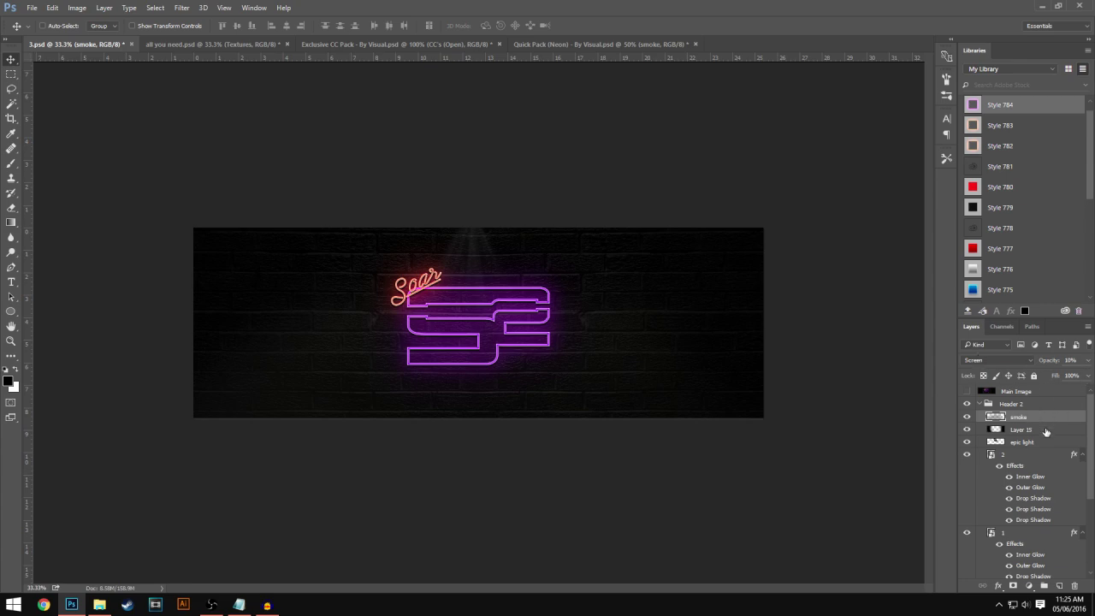
Step: Move the smoke layer beneath epic light in the Header 2 group and check the effect of Layer 15's visibility
{"action": "left_click_drag", "start_coordinate": [1040, 418], "coordinate": [1016, 437]}
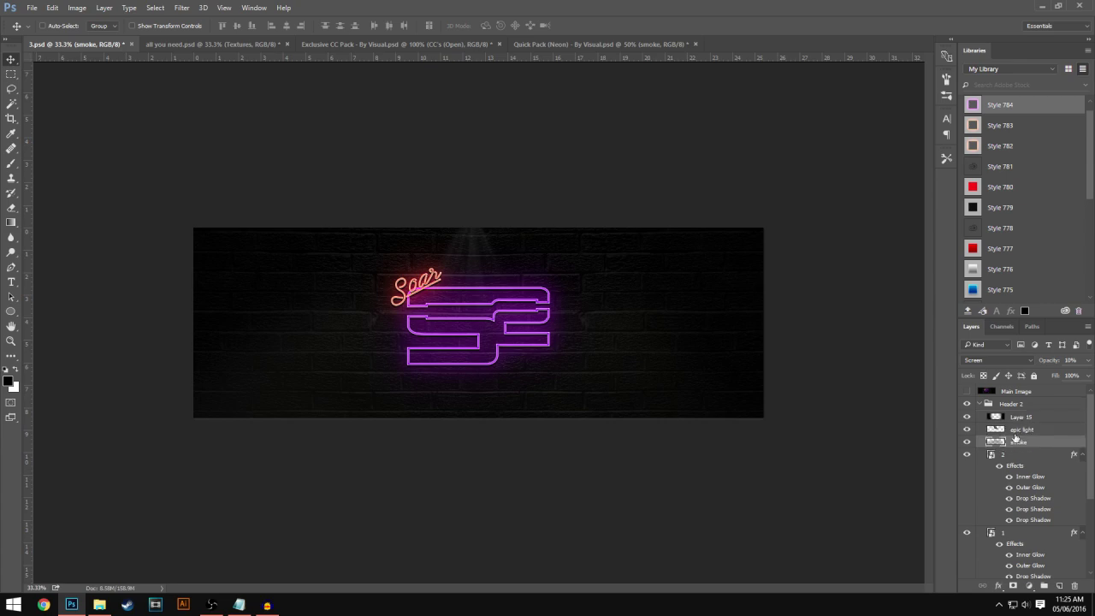
{"action": "left_click", "coordinate": [1042, 431]}
{"action": "left_click", "coordinate": [1037, 419]}
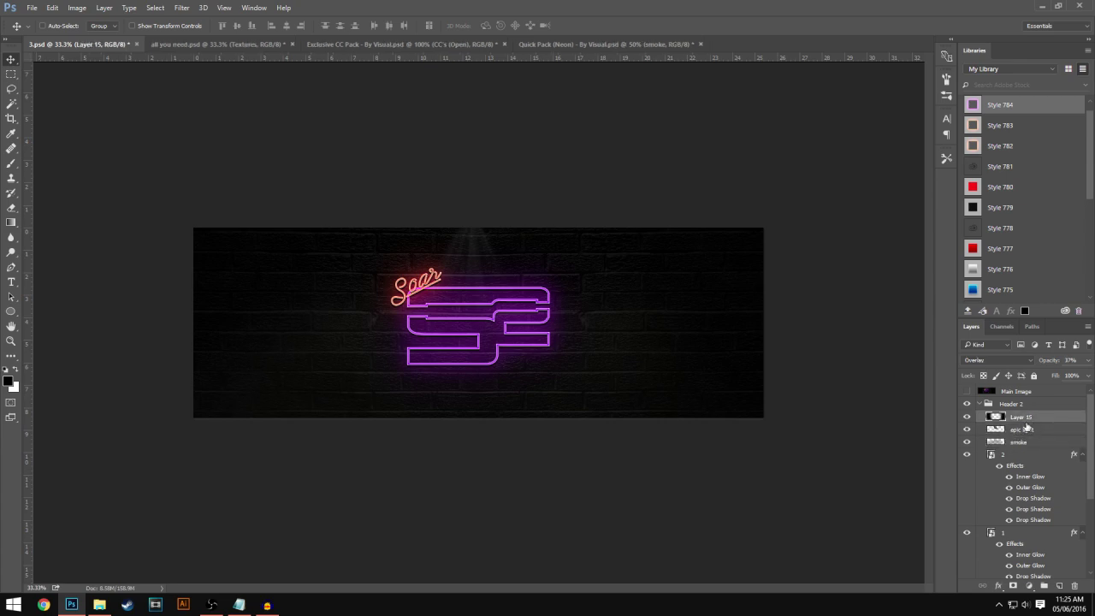
{"action": "left_click", "coordinate": [966, 416]}
{"action": "left_click", "coordinate": [1039, 443]}
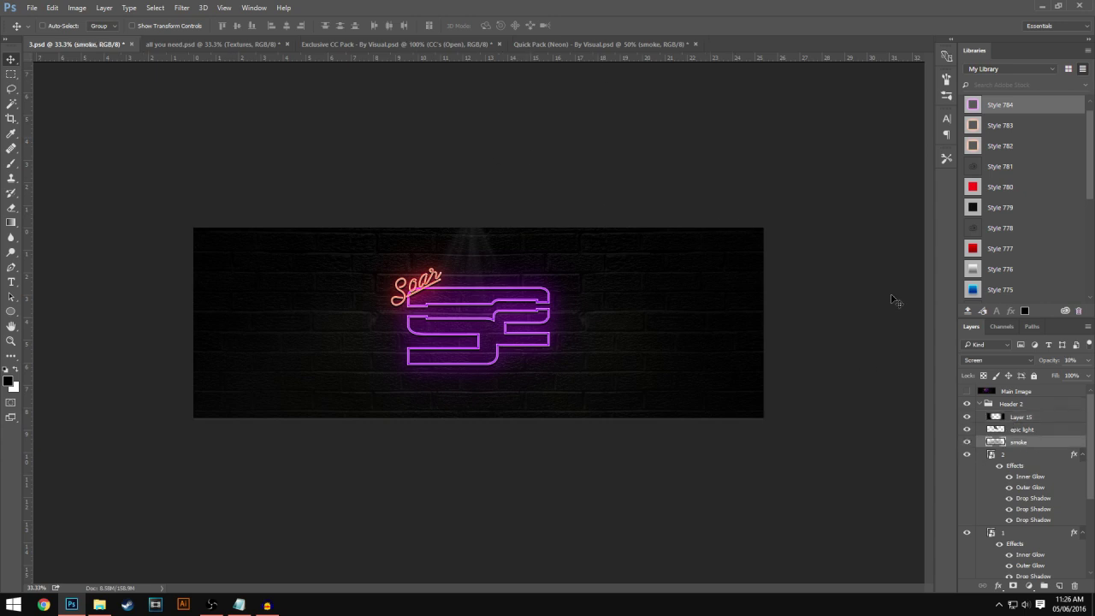
Step: Add a new layer above Layer 15 and brush soft black shading down both ends of the header
{"action": "left_click", "coordinate": [1022, 417]}
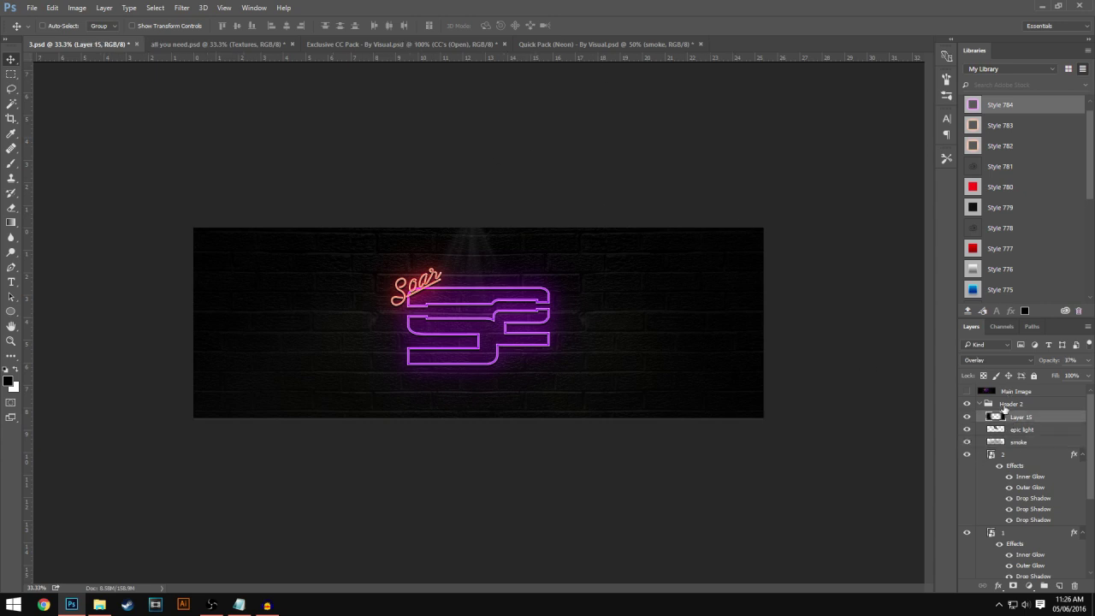
{"action": "left_click", "coordinate": [1058, 585]}
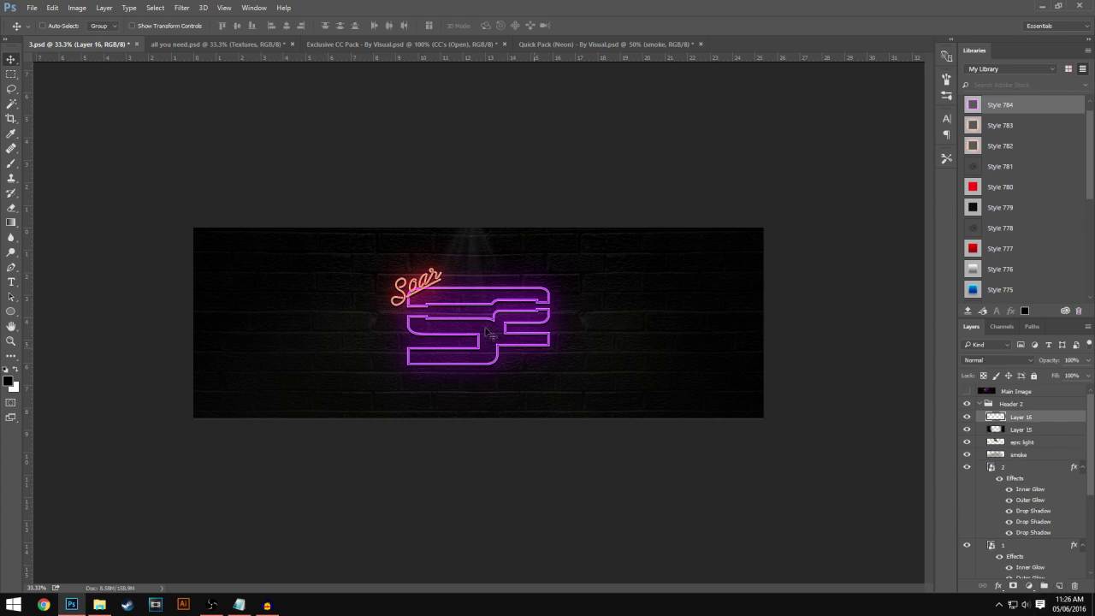
{"action": "left_click", "coordinate": [11, 164]}
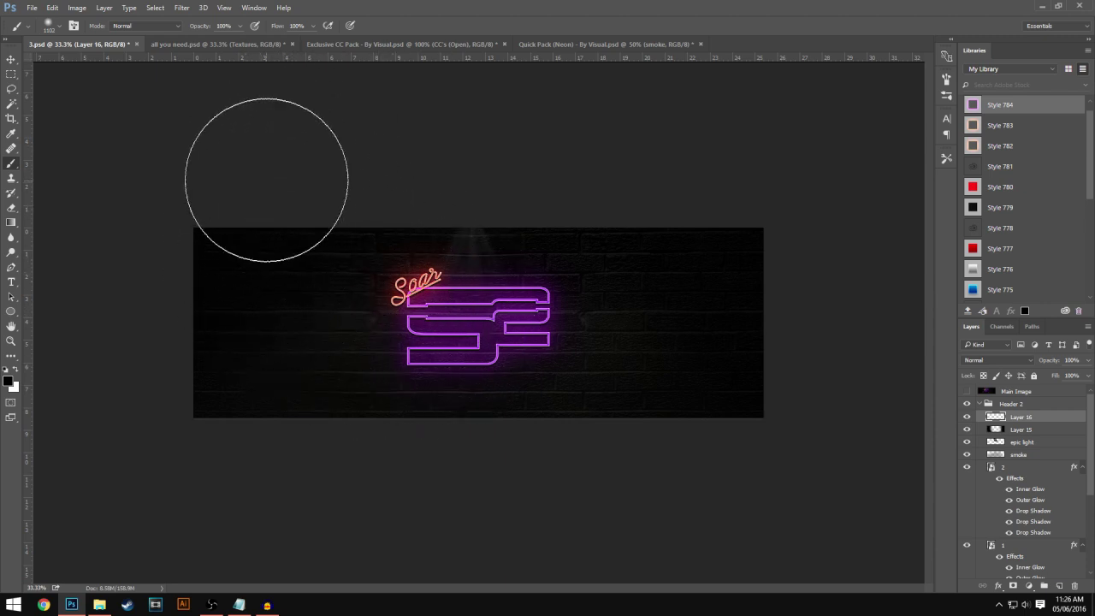
{"action": "mouse_move", "coordinate": [231, 232]}
{"action": "left_mouse_down"}
{"action": "mouse_move", "coordinate": [248, 442]}
{"action": "mouse_move", "coordinate": [286, 486]}
{"action": "left_mouse_up"}
{"action": "left_click_drag", "start_coordinate": [701, 208], "coordinate": [686, 459]}
{"action": "key", "text": "ctrl+plus"}
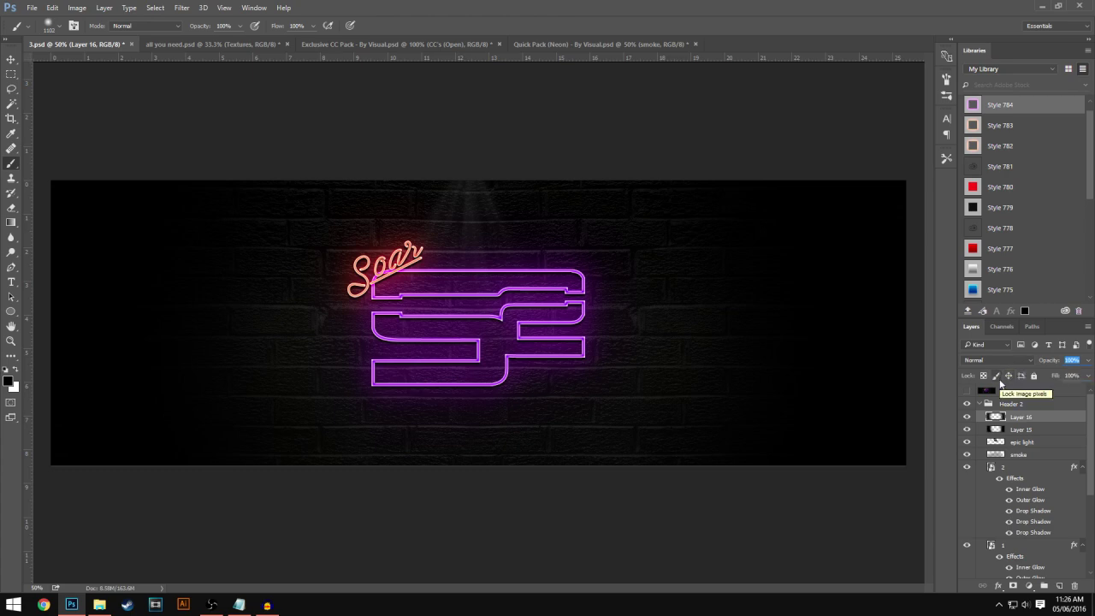
Step: Set Layer 16's opacity to 11% and add a new layer above it
{"action": "type", "text": "11"}
{"action": "key", "text": "Return"}
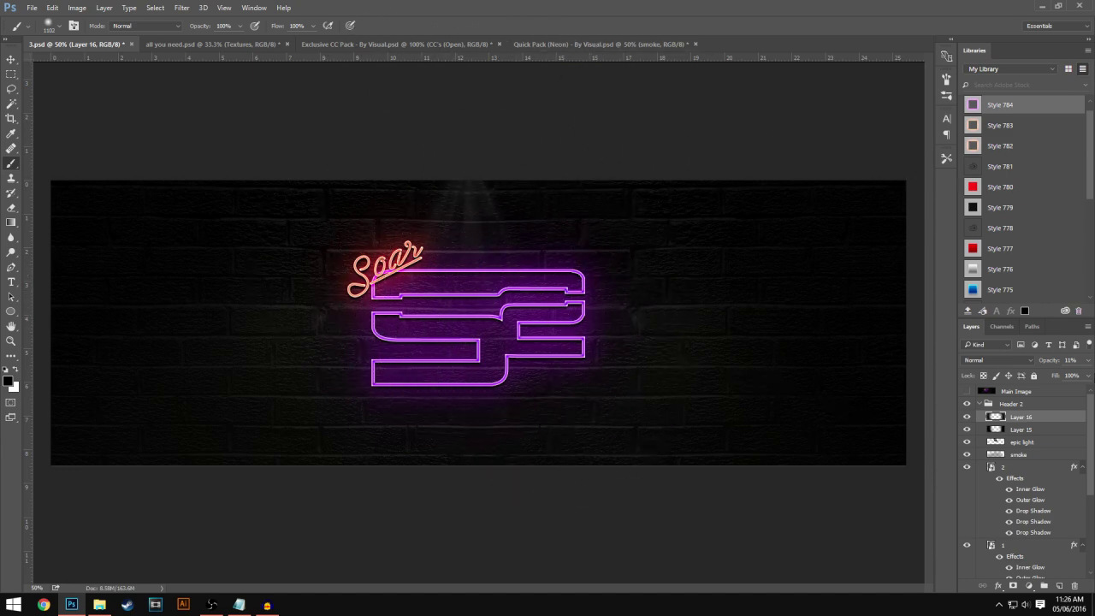
{"action": "left_click", "coordinate": [1058, 586]}
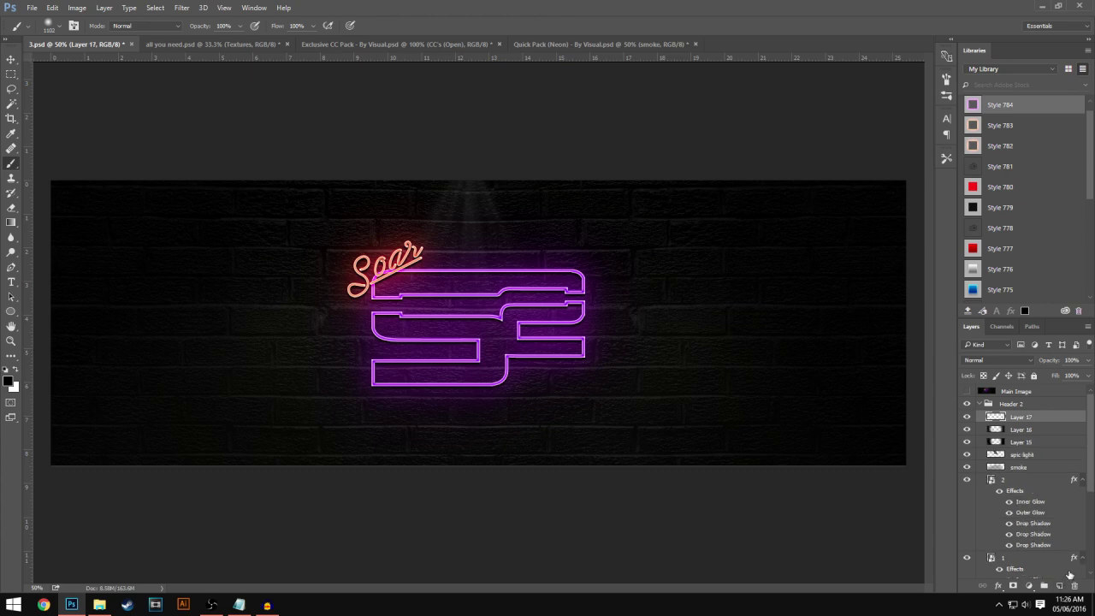
Step: Paint a soft white glow at the top centre of the header on Layer 17 and set the layer's opacity to 32%
{"action": "left_click", "coordinate": [15, 369]}
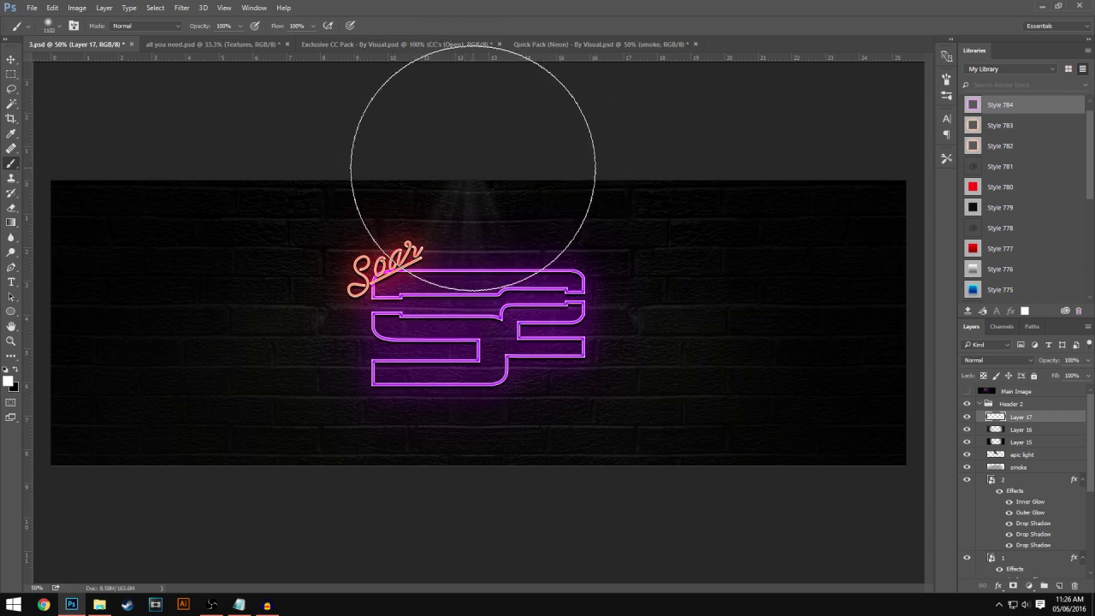
{"action": "left_click", "coordinate": [472, 168]}
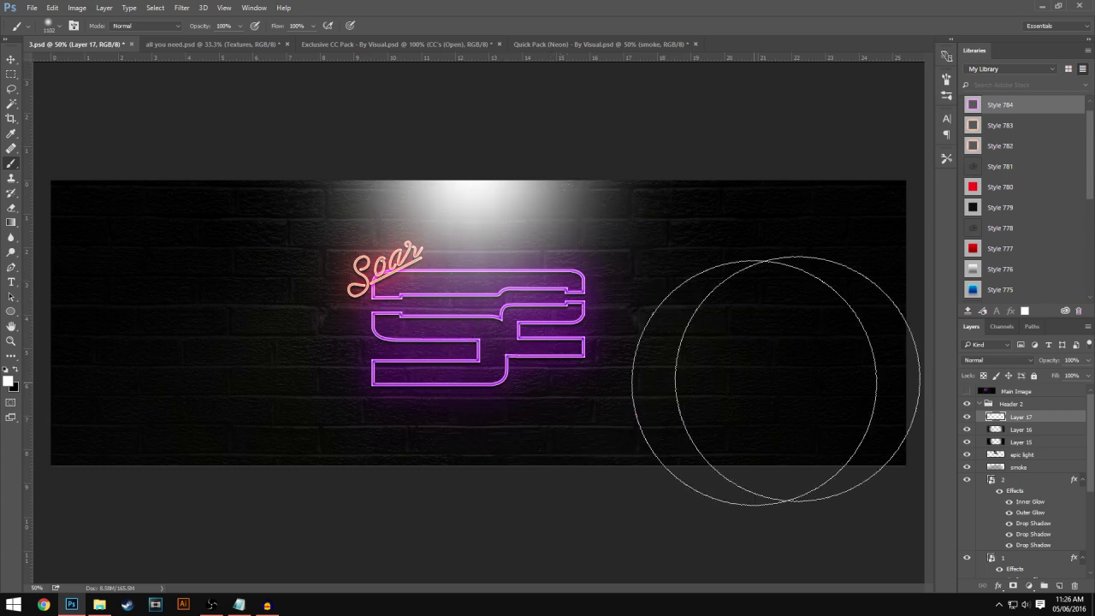
{"action": "left_click", "coordinate": [1088, 361]}
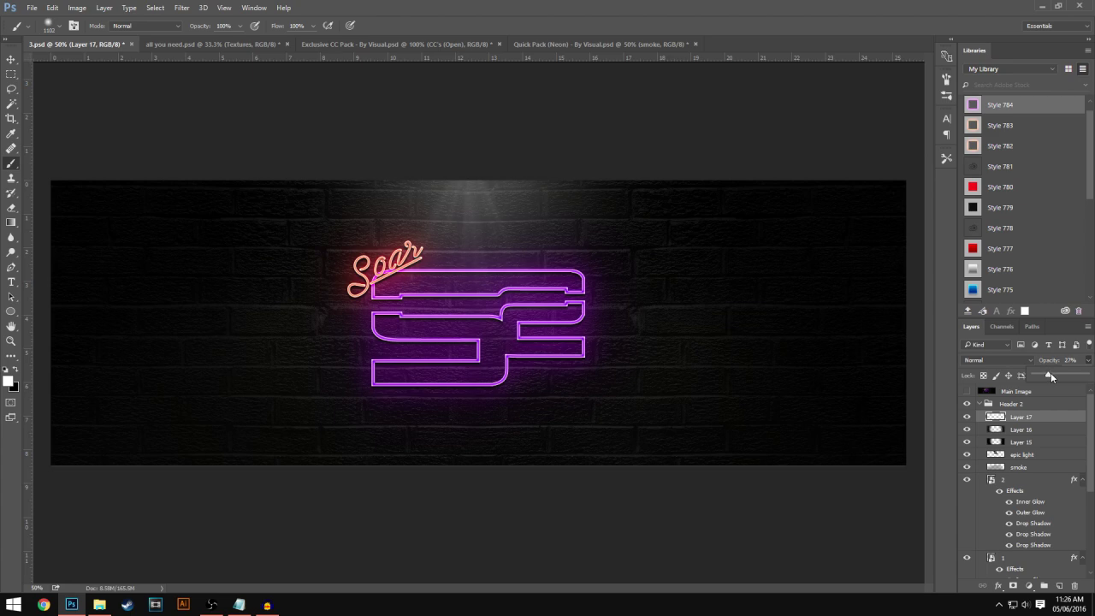
{"action": "left_click_drag", "start_coordinate": [1051, 376], "coordinate": [1052, 377]}
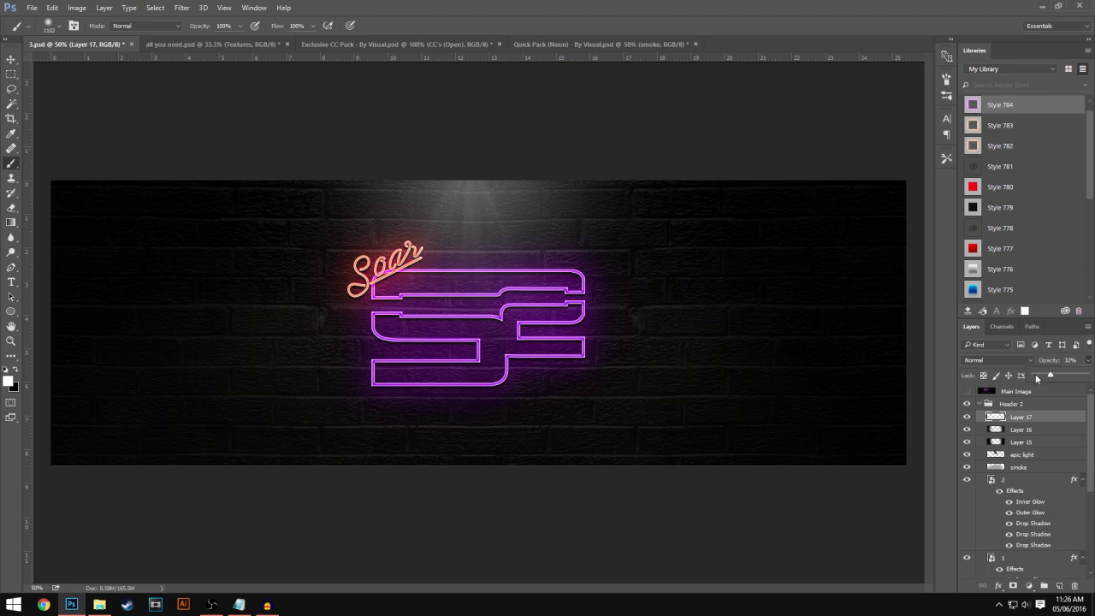
Step: Brush soft black shading over both sides of the header on a new layer and set its opacity to 20%
{"action": "left_click", "coordinate": [1059, 586]}
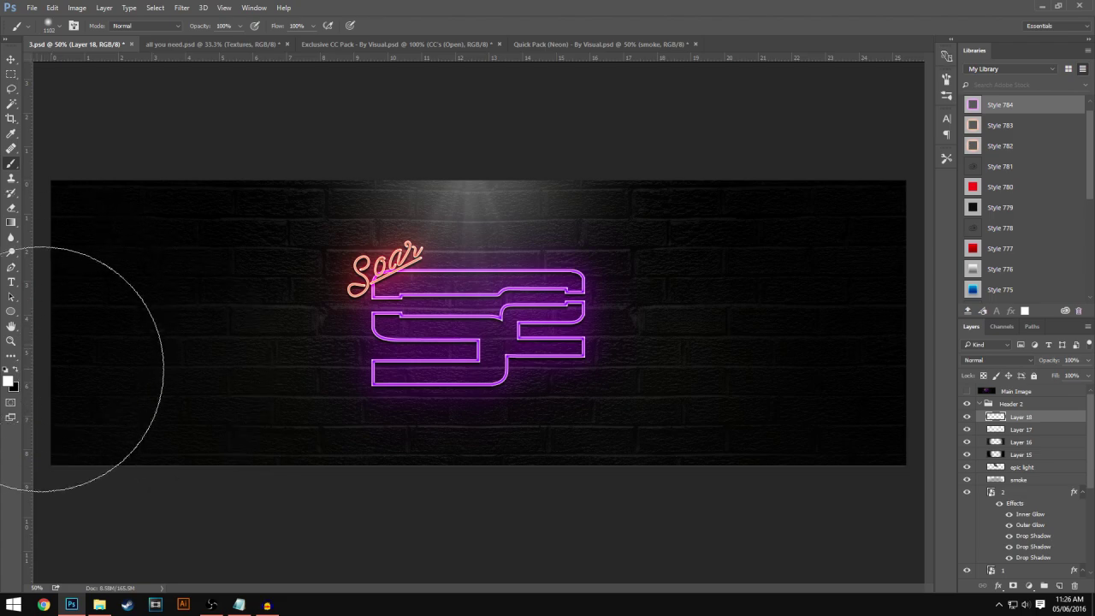
{"action": "left_click", "coordinate": [15, 369]}
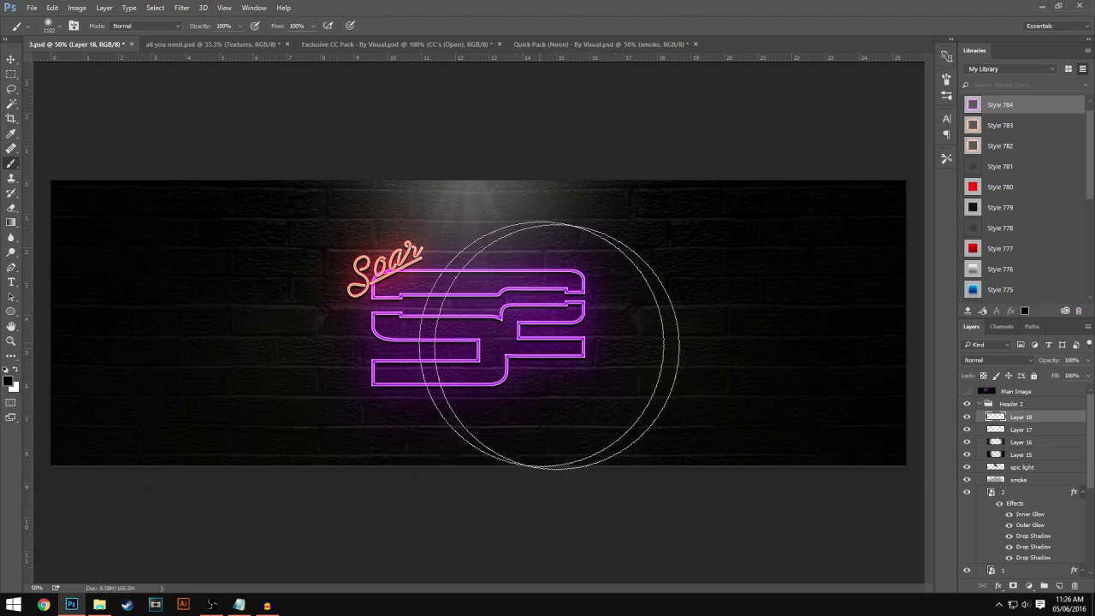
{"action": "mouse_move", "coordinate": [208, 154]}
{"action": "left_mouse_down"}
{"action": "mouse_move", "coordinate": [327, 537]}
{"action": "mouse_move", "coordinate": [167, 227]}
{"action": "left_mouse_up"}
{"action": "mouse_move", "coordinate": [672, 245]}
{"action": "left_mouse_down"}
{"action": "mouse_move", "coordinate": [708, 206]}
{"action": "mouse_move", "coordinate": [754, 342]}
{"action": "mouse_move", "coordinate": [710, 546]}
{"action": "mouse_move", "coordinate": [738, 212]}
{"action": "left_mouse_up"}
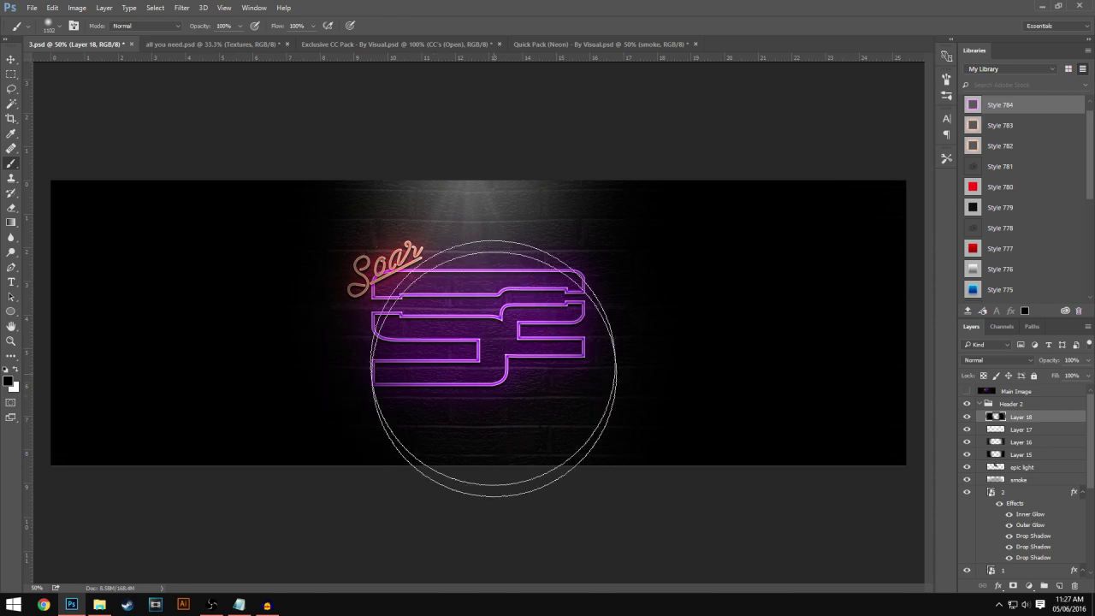
{"action": "left_click", "coordinate": [1088, 361]}
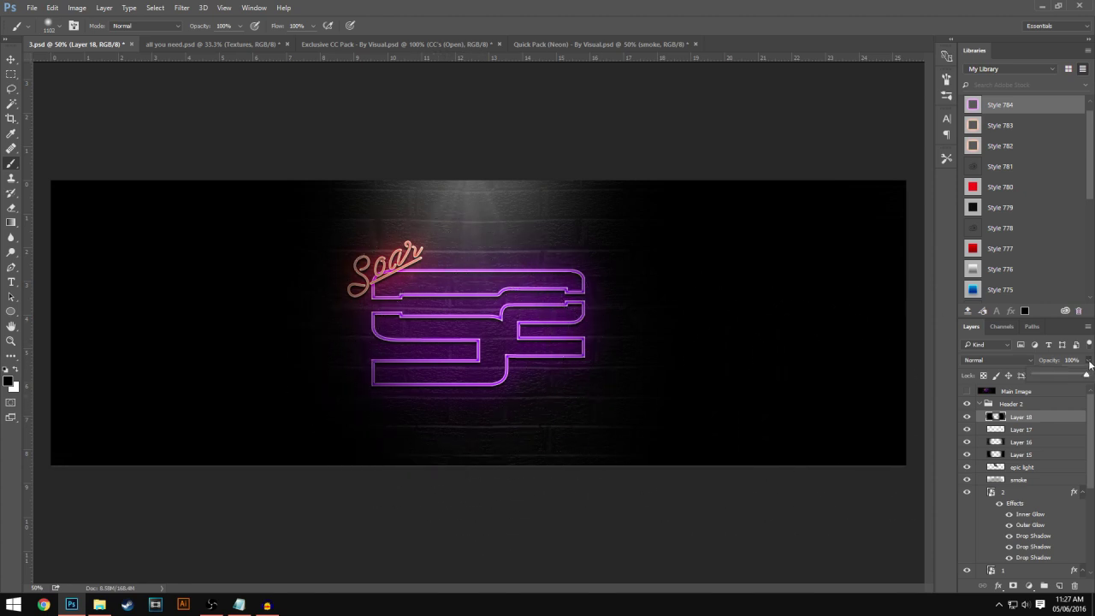
{"action": "left_click", "coordinate": [1067, 360]}
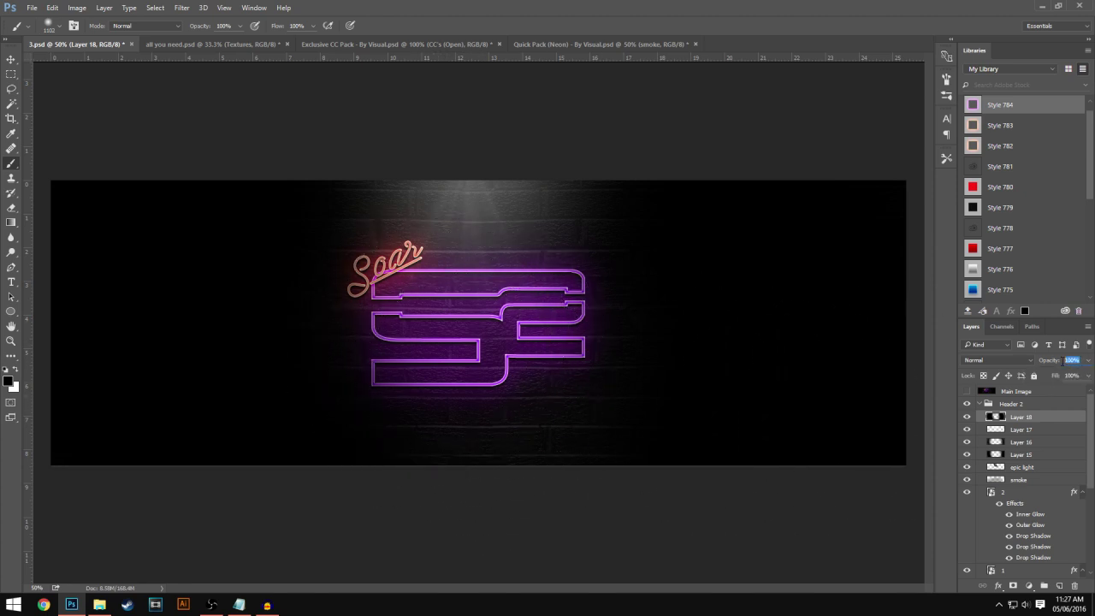
{"action": "type", "text": "30"}
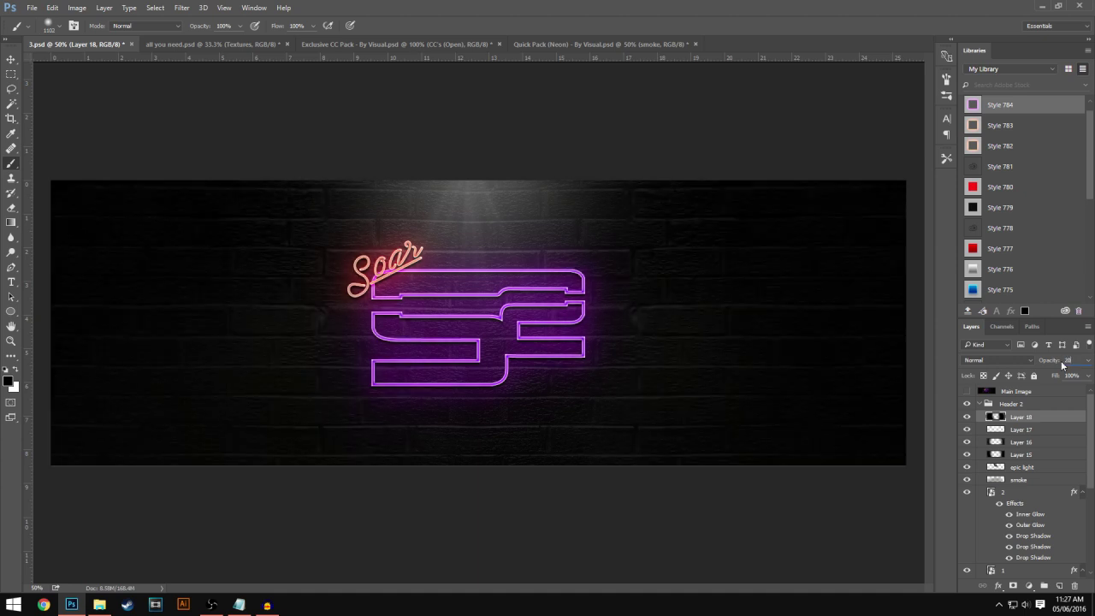
Step: Add a new layer above Layer 18 and reduce the soft brush size to 291 px
{"action": "key", "text": "ctrl+minus"}
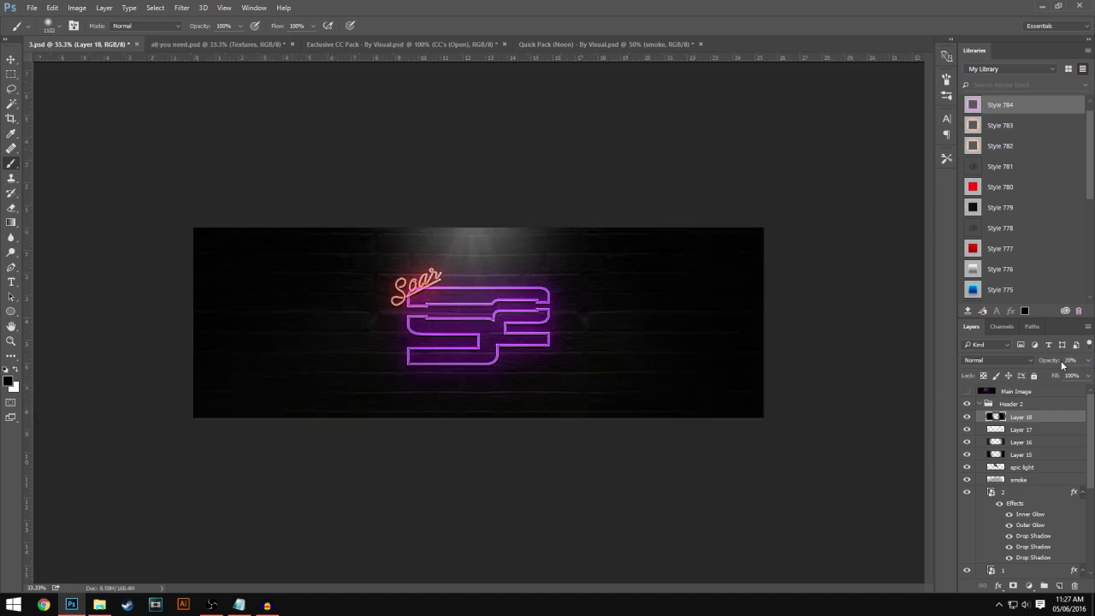
{"action": "left_click", "coordinate": [1058, 585]}
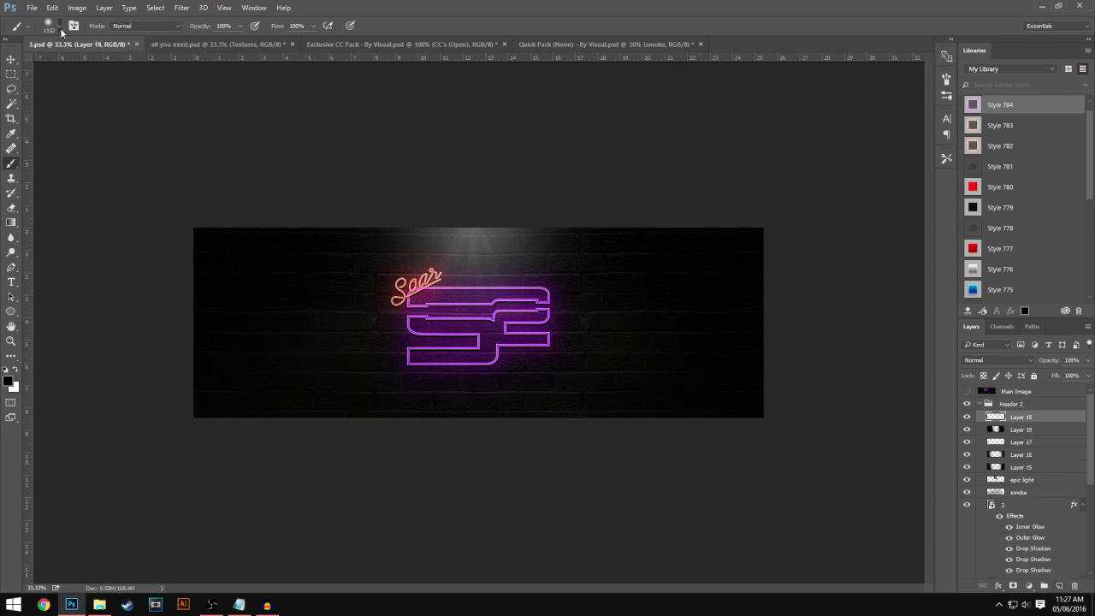
{"action": "left_click", "coordinate": [59, 28]}
{"action": "left_click_drag", "start_coordinate": [120, 63], "coordinate": [102, 66]}
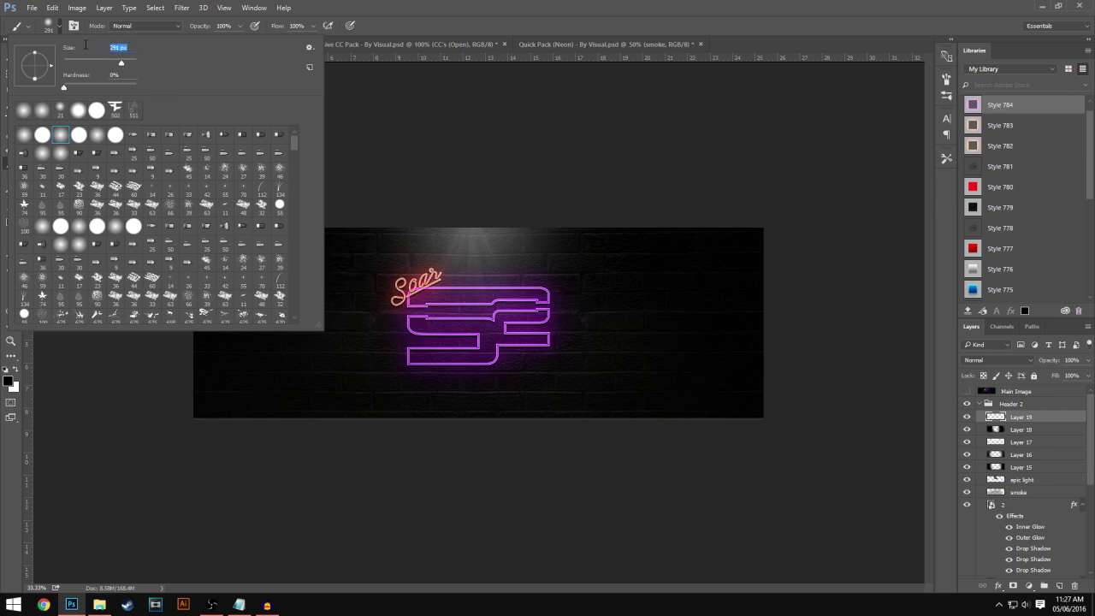
{"action": "left_click", "coordinate": [59, 27]}
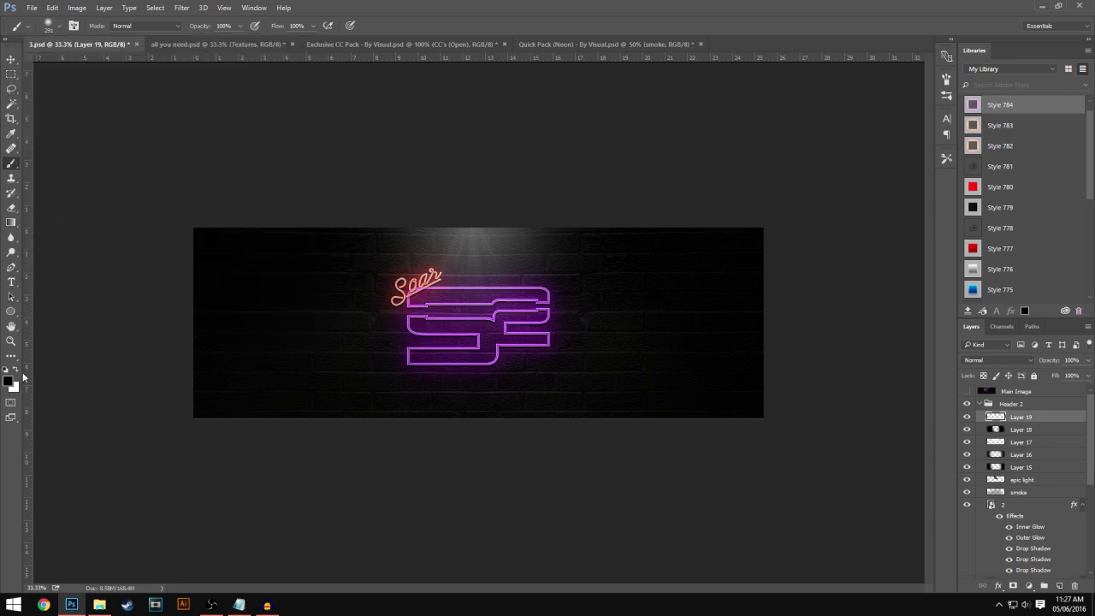
Step: Paint five soft white spots spread across the wall and logo on Layer 19 and set its blend mode to Overlay
{"action": "left_click", "coordinate": [299, 290]}
{"action": "left_click", "coordinate": [377, 376]}
{"action": "left_click", "coordinate": [475, 299]}
{"action": "left_click", "coordinate": [562, 382]}
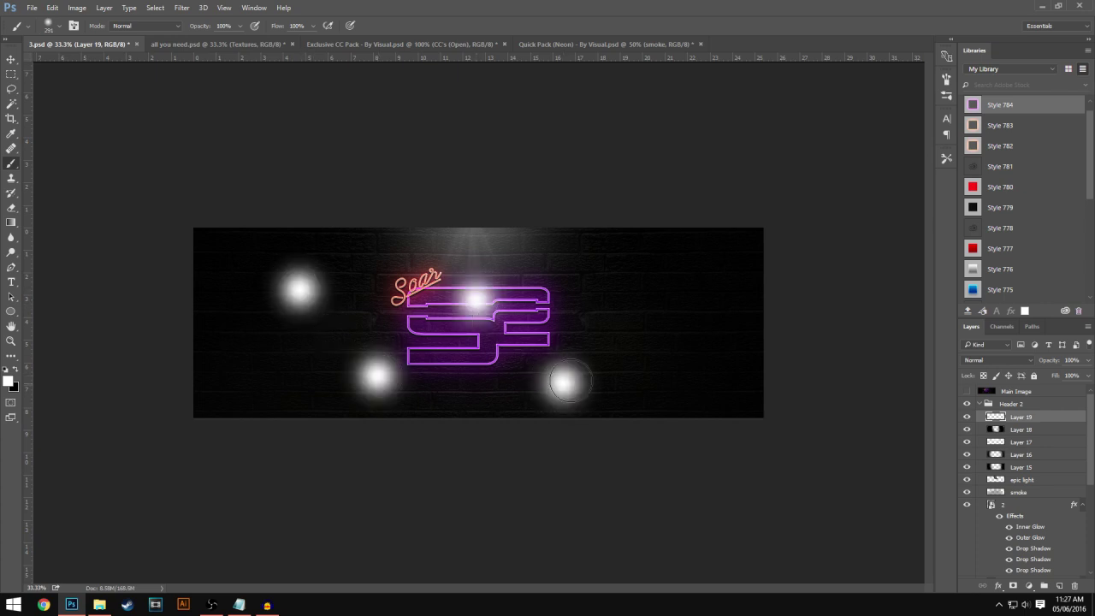
{"action": "left_click", "coordinate": [667, 284]}
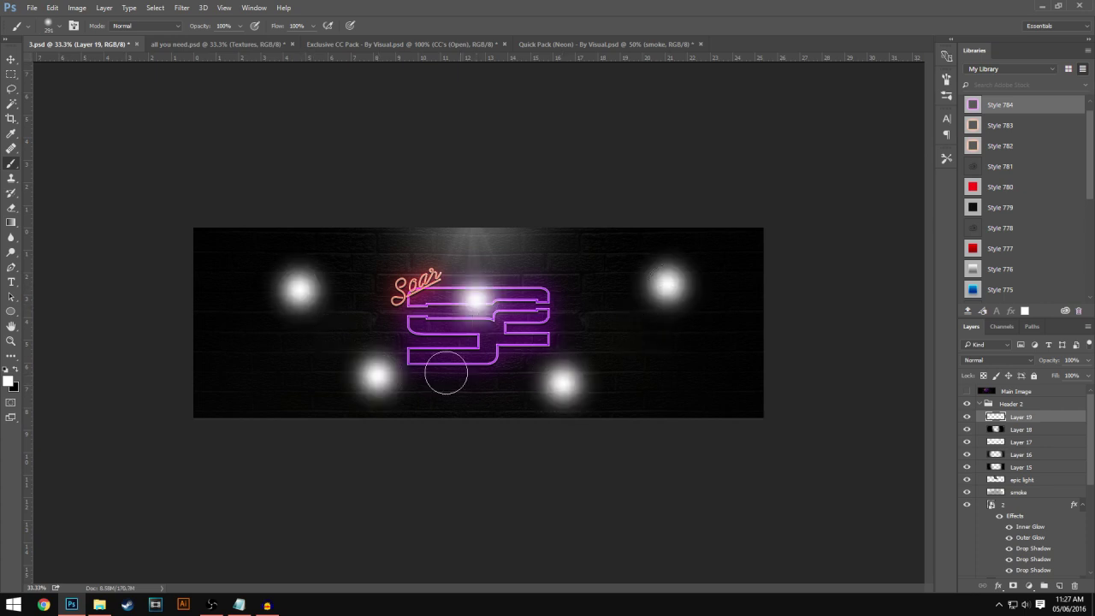
{"action": "left_click", "coordinate": [992, 360]}
{"action": "left_click", "coordinate": [976, 472]}
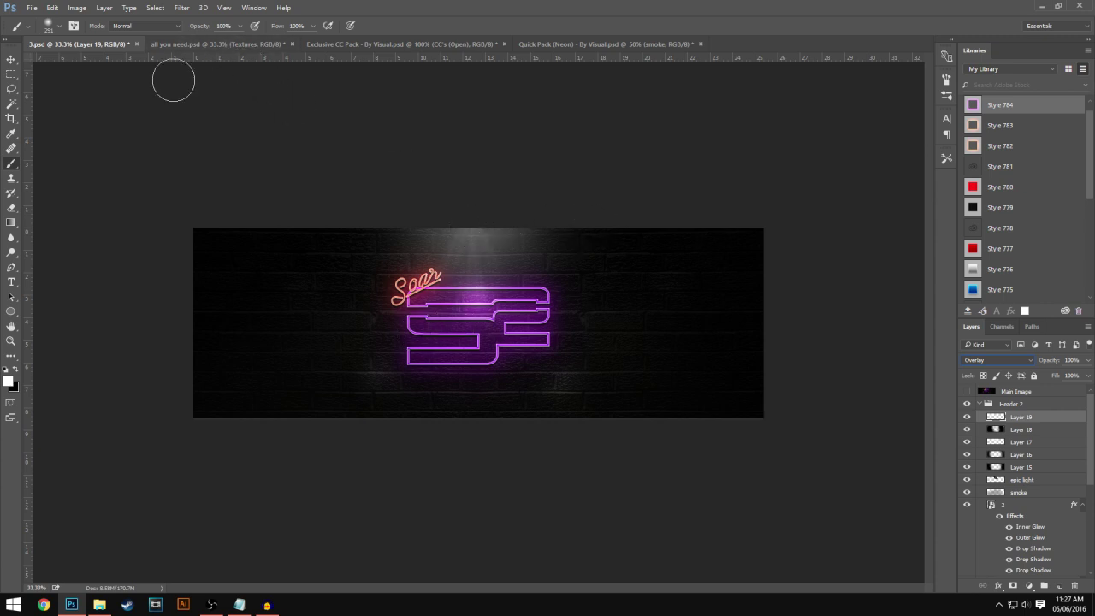
Step: Toggle the Main Image layer's visibility to compare the finished reference with the current header
{"action": "left_click", "coordinate": [966, 392]}
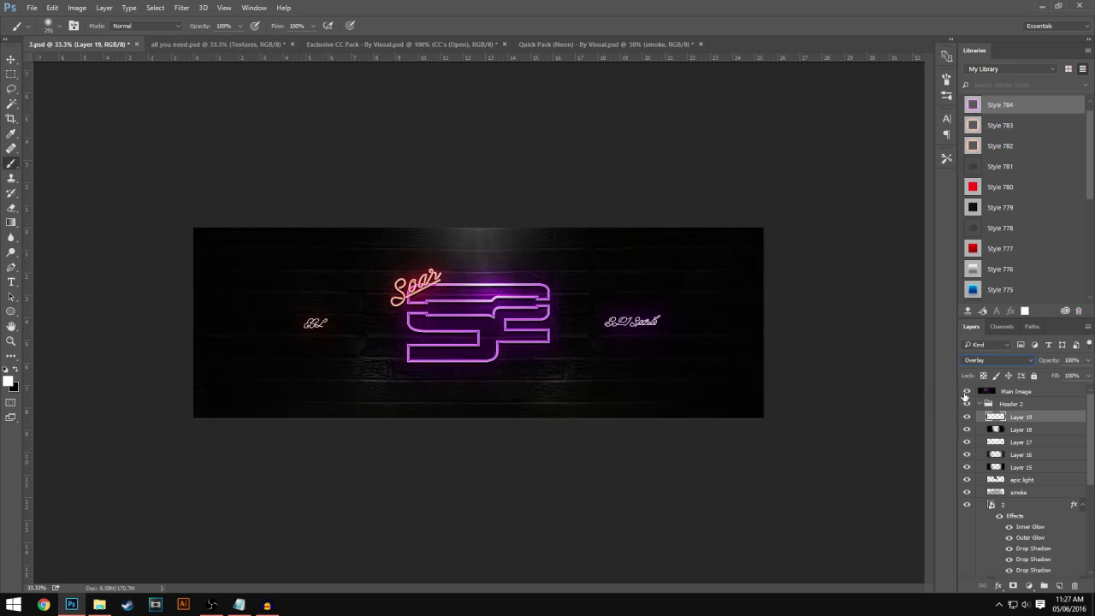
{"action": "left_click", "coordinate": [966, 392]}
{"action": "left_click", "coordinate": [965, 392]}
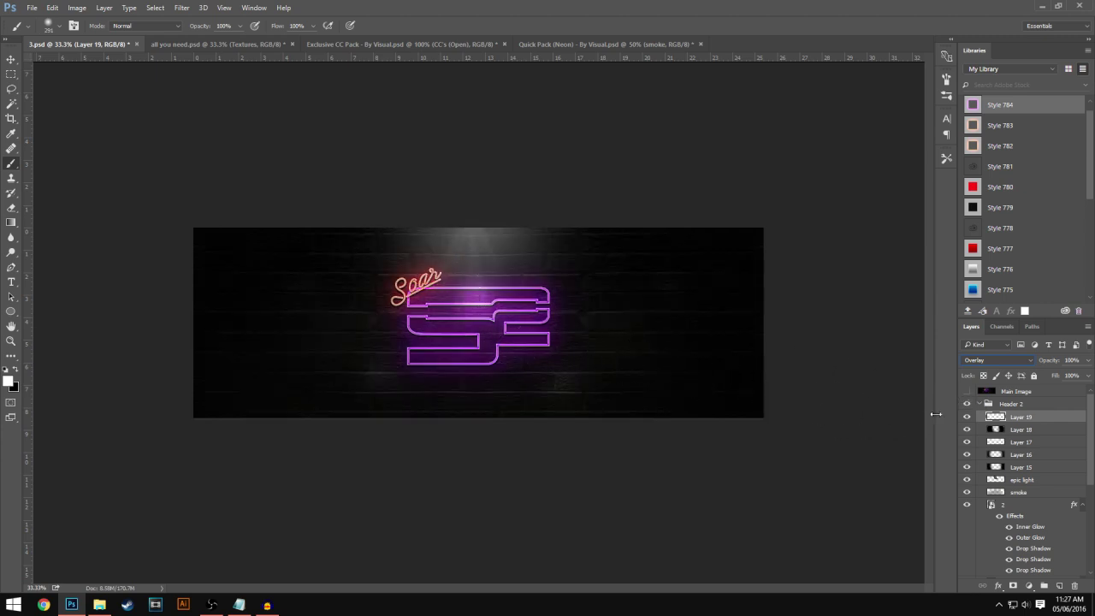
Step: Collapse the Header 2 group, duplicate it and merge the copy into a single layer
{"action": "left_click", "coordinate": [980, 404]}
{"action": "left_click", "coordinate": [1013, 403]}
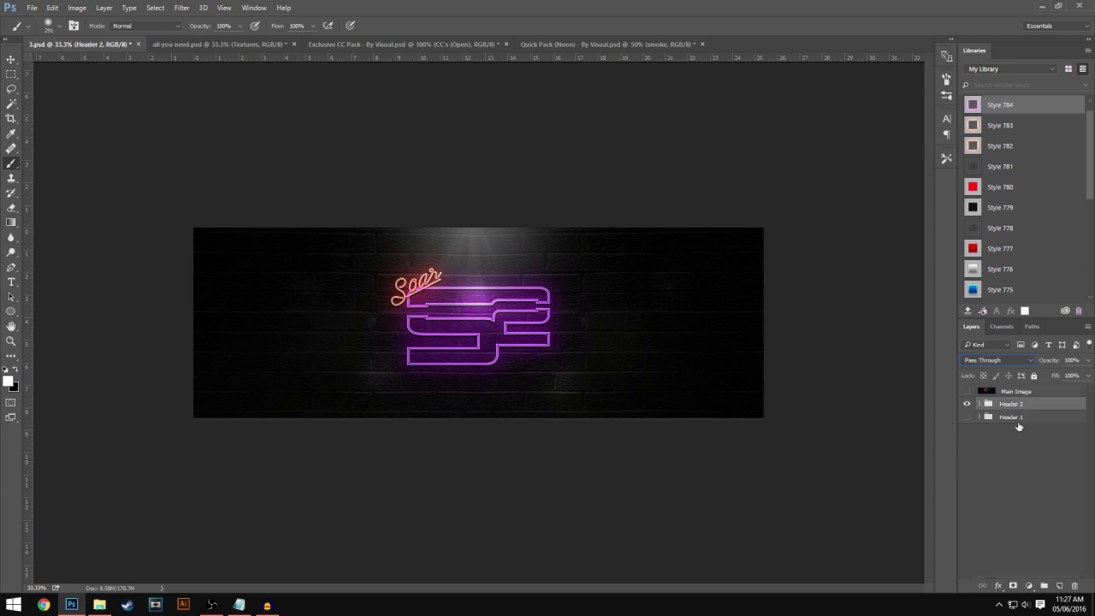
{"action": "key", "text": "ctrl+j"}
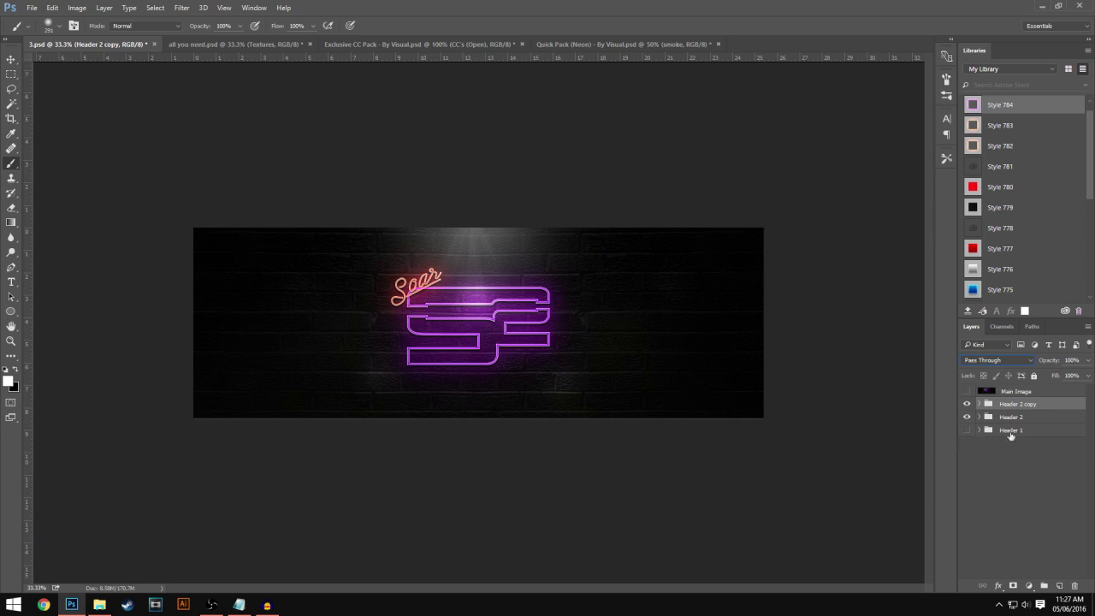
{"action": "key", "text": "ctrl+e"}
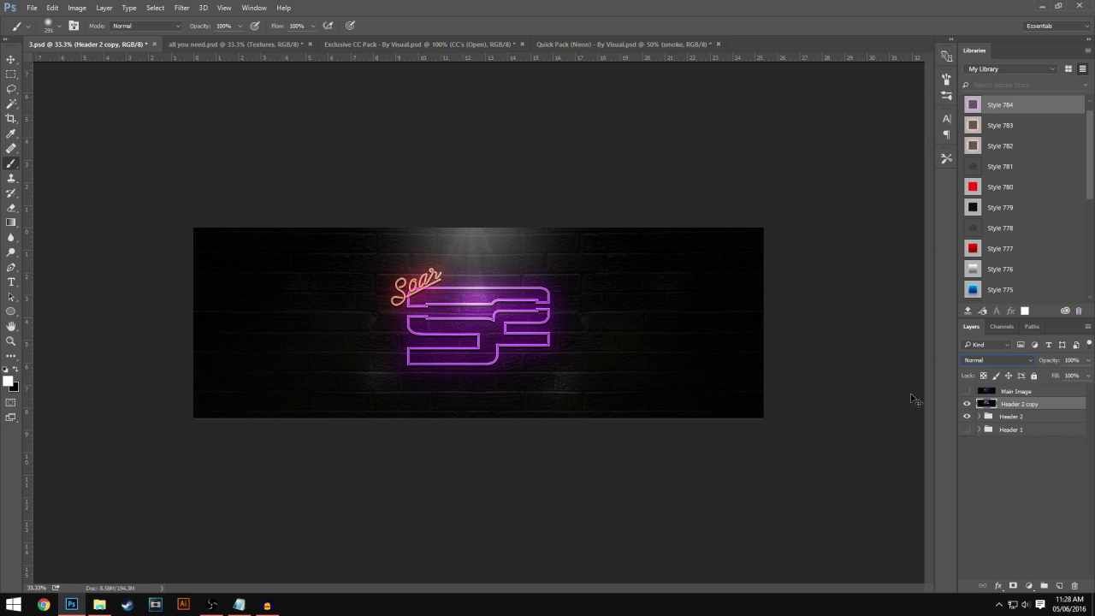
Step: Duplicate the merged Header 2 copy layer and apply a Gaussian Blur with a 4.9-pixel radius to the duplicate
{"action": "key", "text": "ctrl+j"}
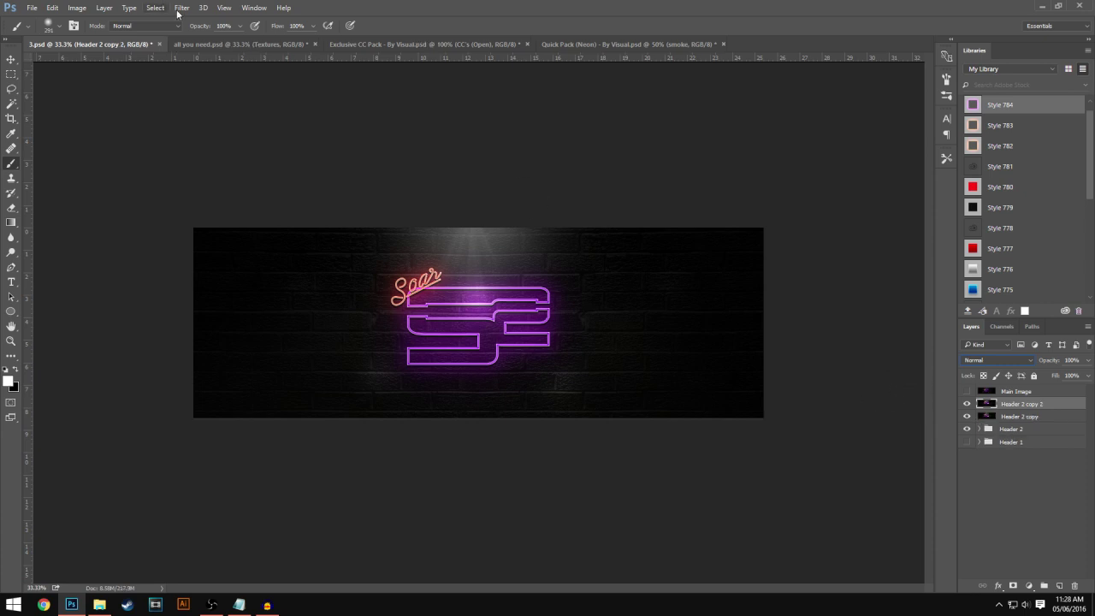
{"action": "left_click", "coordinate": [182, 8]}
{"action": "mouse_move", "coordinate": [257, 125]}
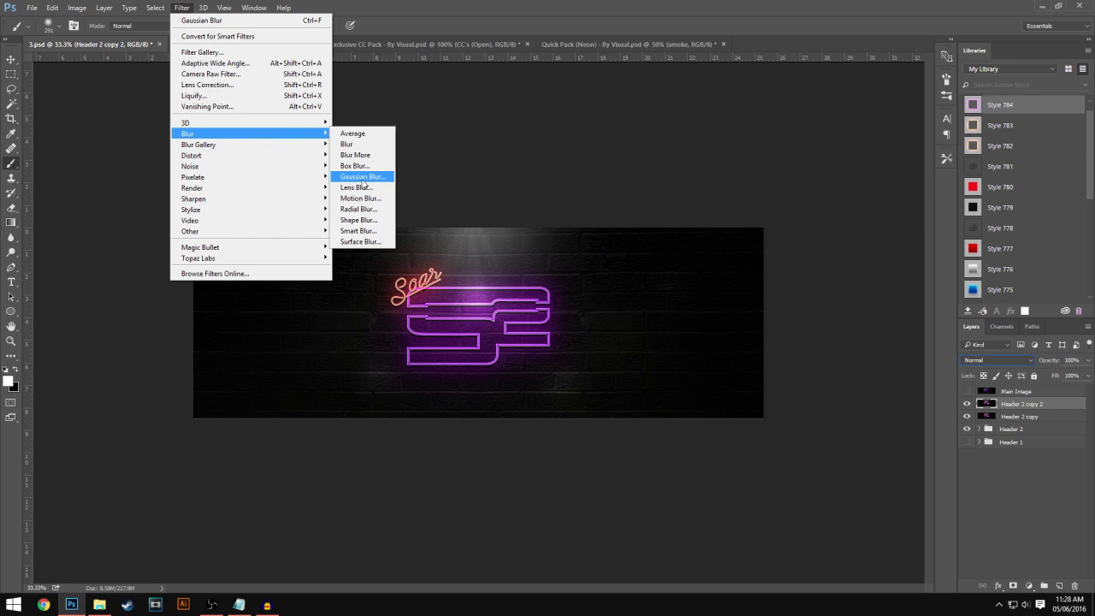
{"action": "left_click", "coordinate": [364, 179]}
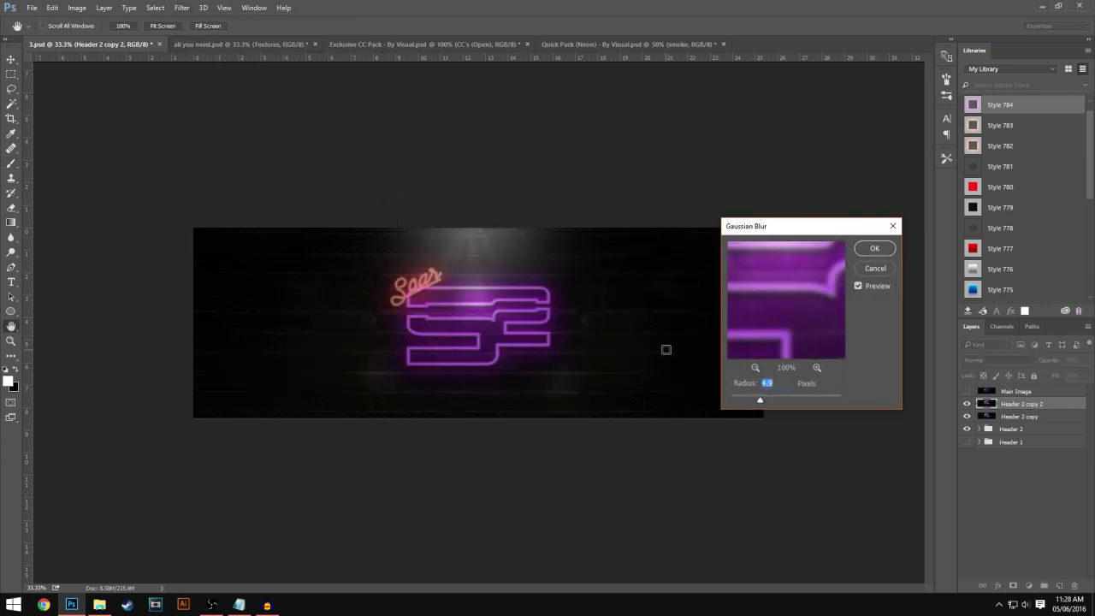
{"action": "key", "text": "Return"}
{"action": "key", "text": "b"}
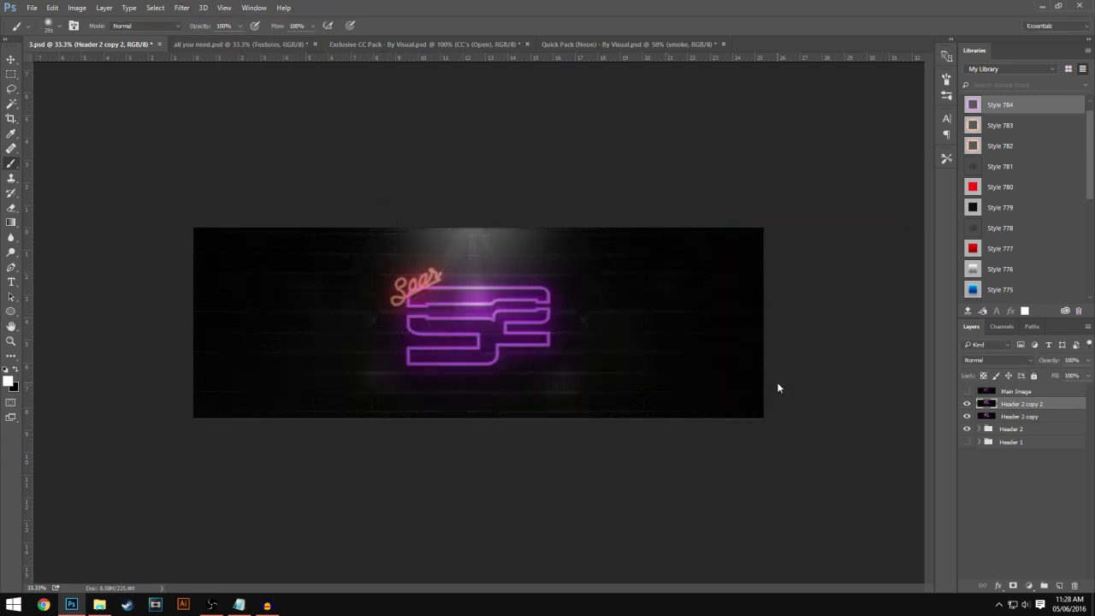
Step: Erase the blurred layer over the Soar lettering and the neon logo, and set the layer's opacity to 80%
{"action": "key", "text": "ctrl+plus"}
{"action": "key", "text": "e"}
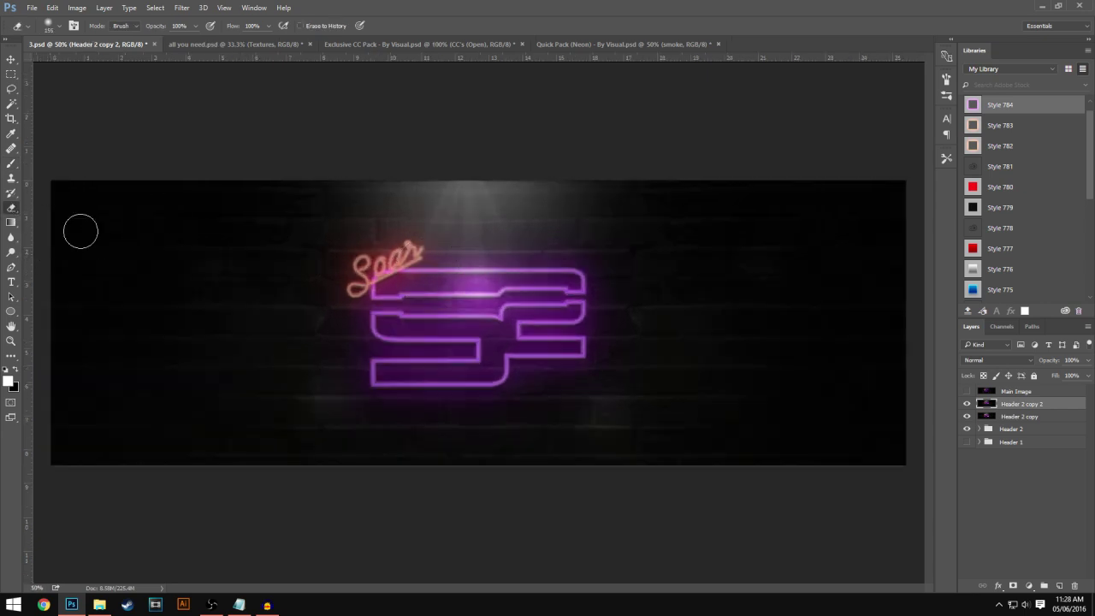
{"action": "mouse_move", "coordinate": [385, 260]}
{"action": "left_mouse_down"}
{"action": "mouse_move", "coordinate": [417, 338]}
{"action": "mouse_move", "coordinate": [452, 325]}
{"action": "mouse_move", "coordinate": [475, 351]}
{"action": "mouse_move", "coordinate": [551, 347]}
{"action": "mouse_move", "coordinate": [559, 336]}
{"action": "mouse_move", "coordinate": [534, 296]}
{"action": "left_mouse_up"}
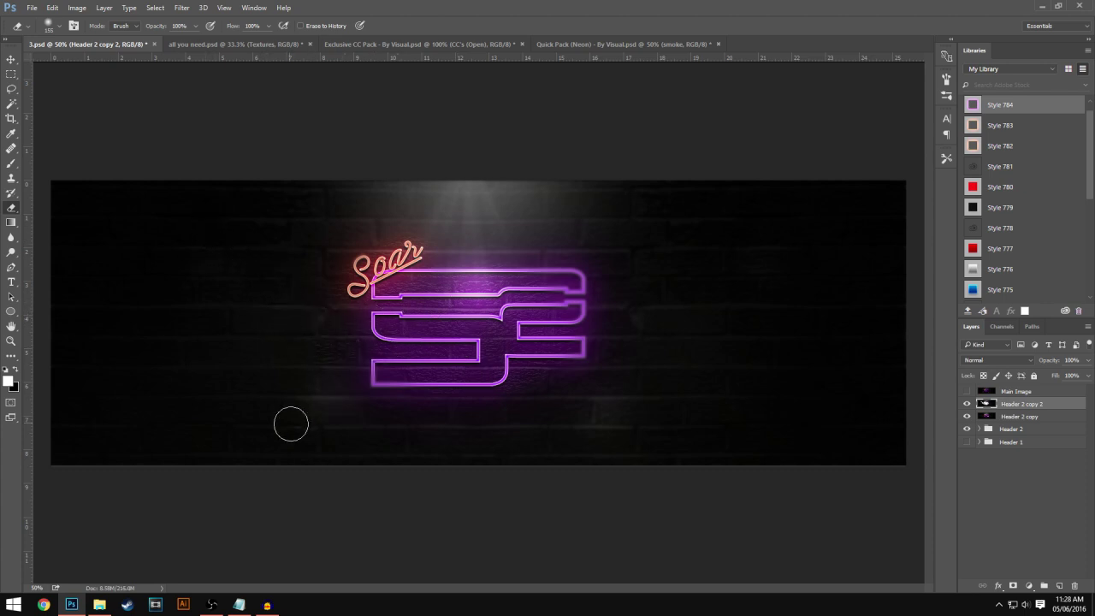
{"action": "left_click", "coordinate": [441, 260]}
{"action": "left_click", "coordinate": [1057, 361]}
{"action": "type", "text": "8"}
Step: Merge the Header 2 copy 2 and Header 2 copy layers into one layer
{"action": "left_click", "coordinate": [1061, 417], "text": "shift"}
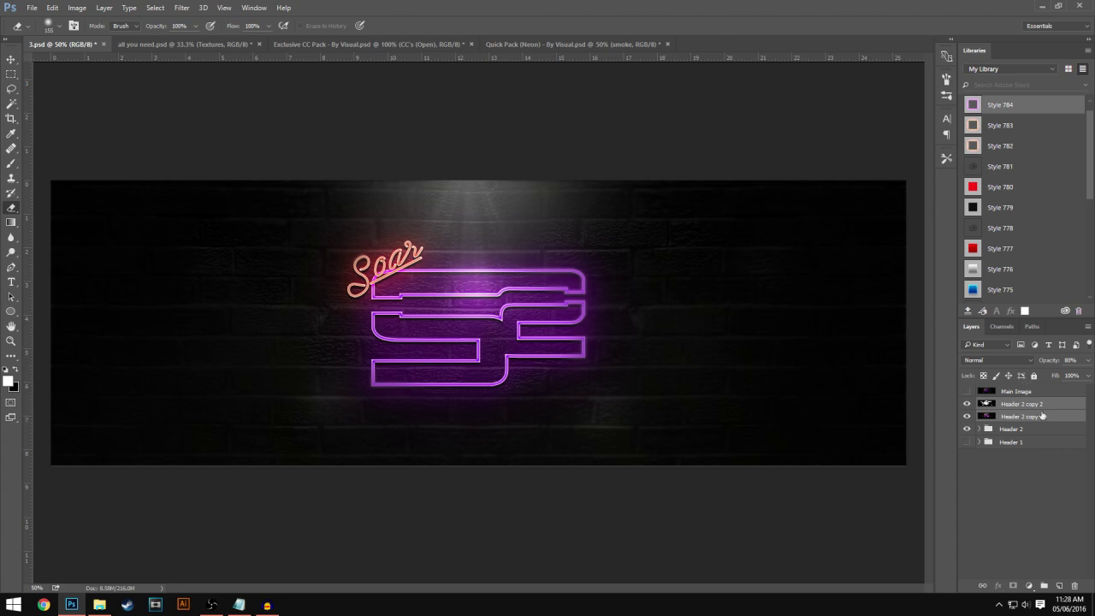
{"action": "left_click", "coordinate": [1050, 411]}
{"action": "key", "text": "ctrl+e"}
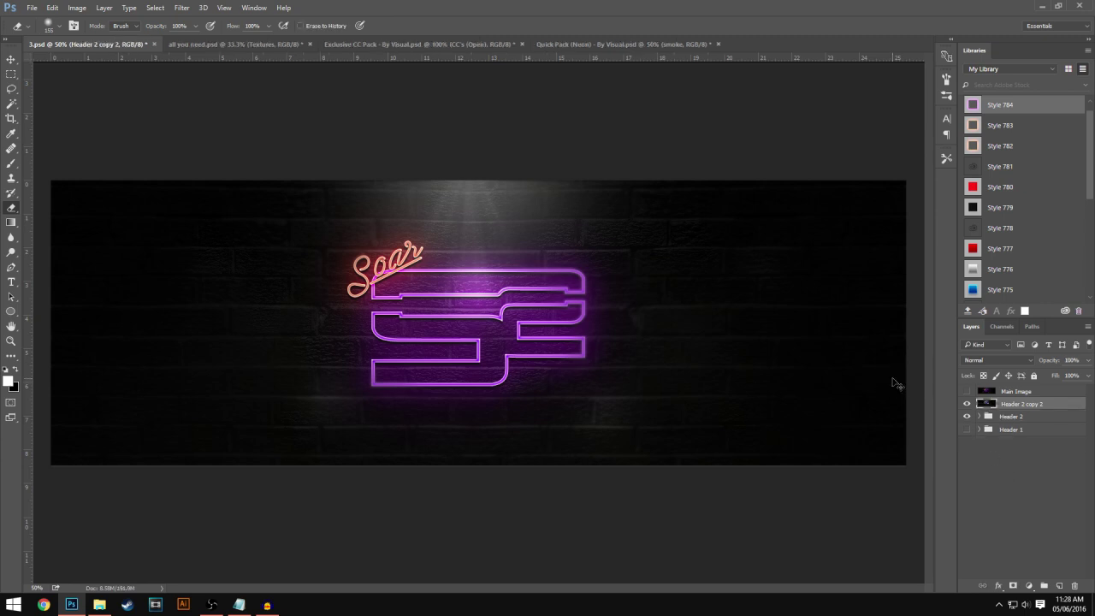
Step: Duplicate the Header 2 copy 2 layer and apply a High Pass filter with a 3.0-pixel radius to the duplicate
{"action": "key", "text": "ctrl+j"}
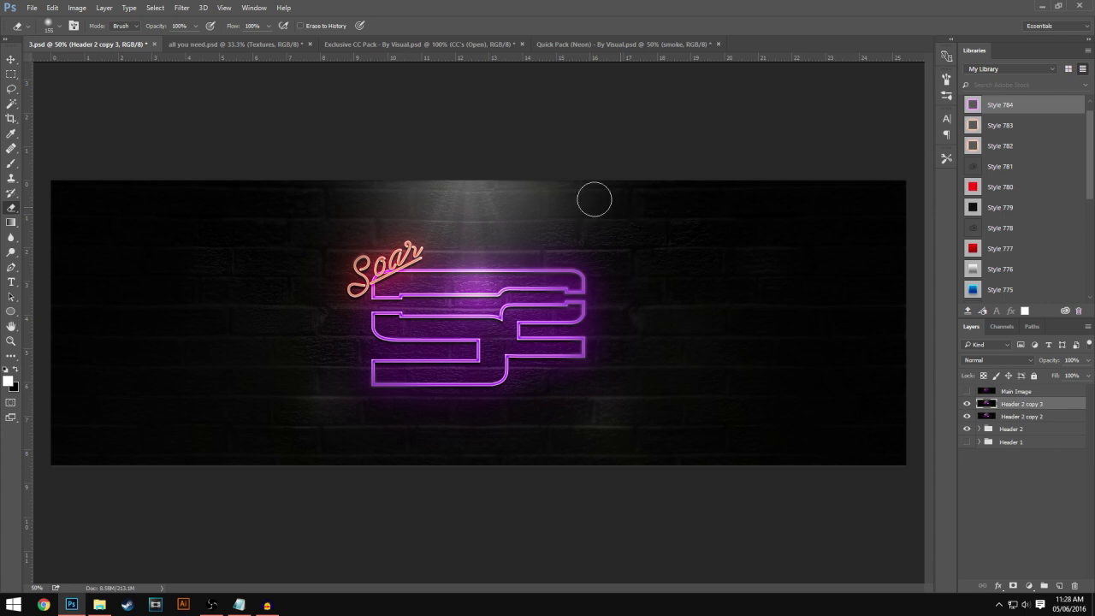
{"action": "left_click", "coordinate": [175, 8]}
{"action": "mouse_move", "coordinate": [256, 229]}
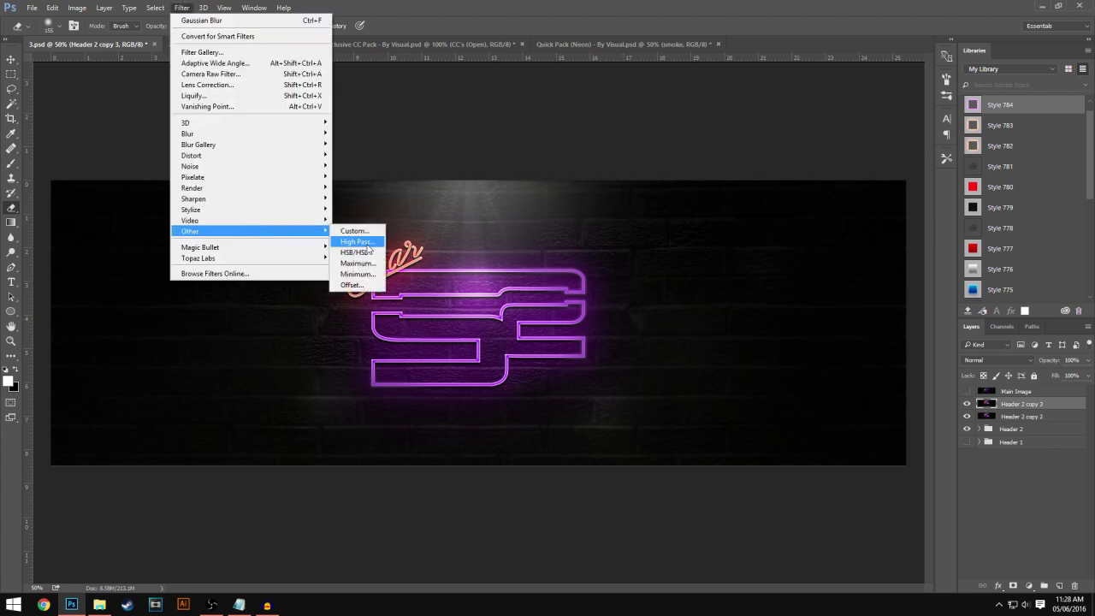
{"action": "left_click", "coordinate": [366, 243]}
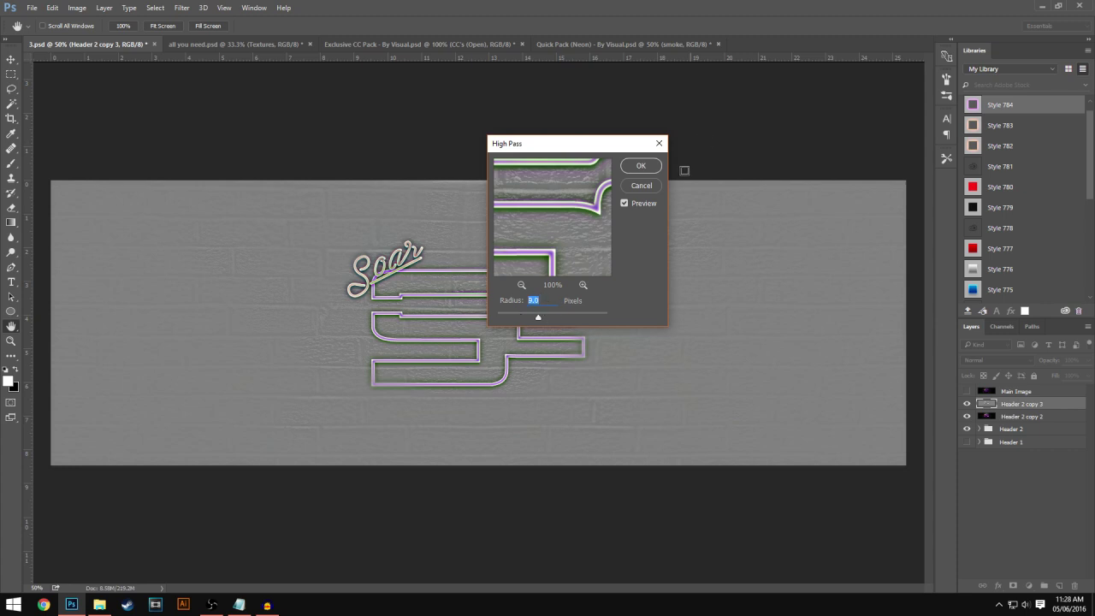
{"action": "left_click", "coordinate": [643, 166]}
Step: Set the High Pass layer's blend mode to Overlay and its opacity to 20%
{"action": "key", "text": "e"}
{"action": "left_click", "coordinate": [981, 359]}
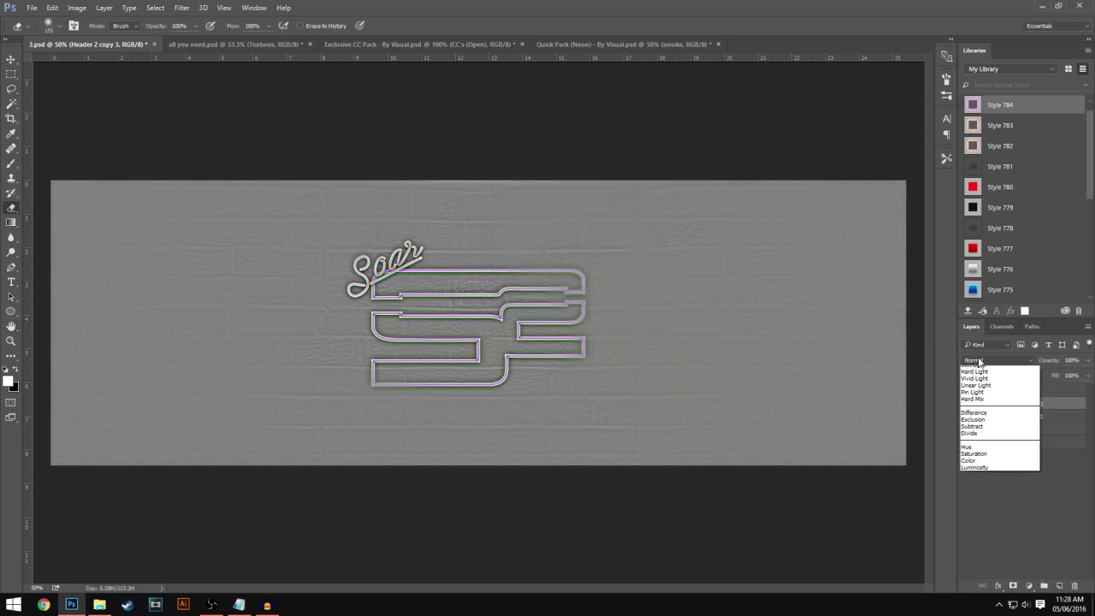
{"action": "left_click", "coordinate": [965, 472]}
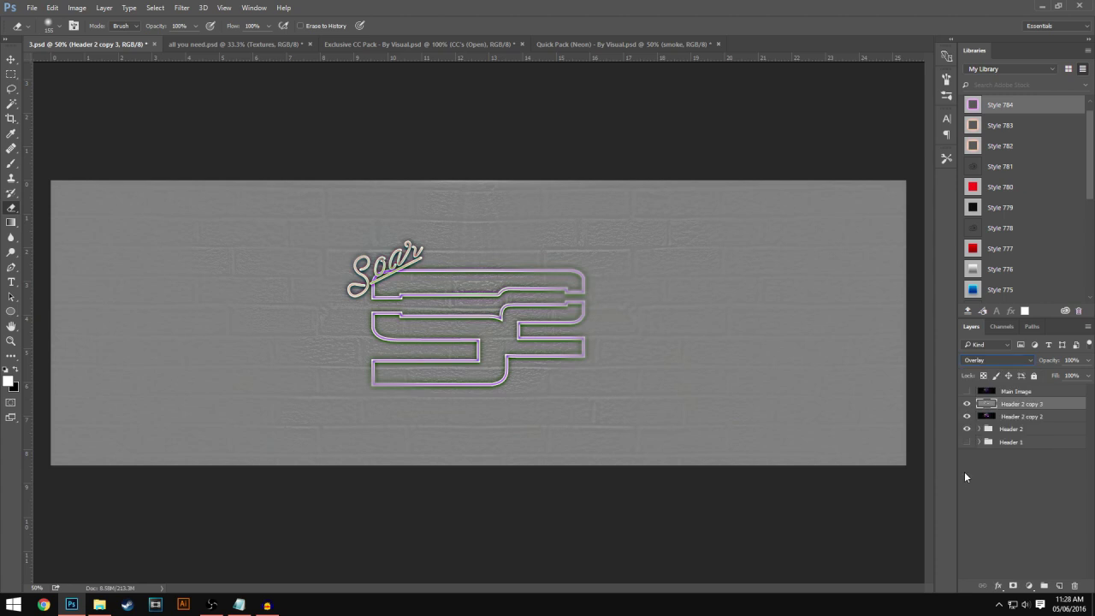
{"action": "left_click", "coordinate": [1071, 360]}
{"action": "type", "text": "20"}
{"action": "key", "text": "Return"}
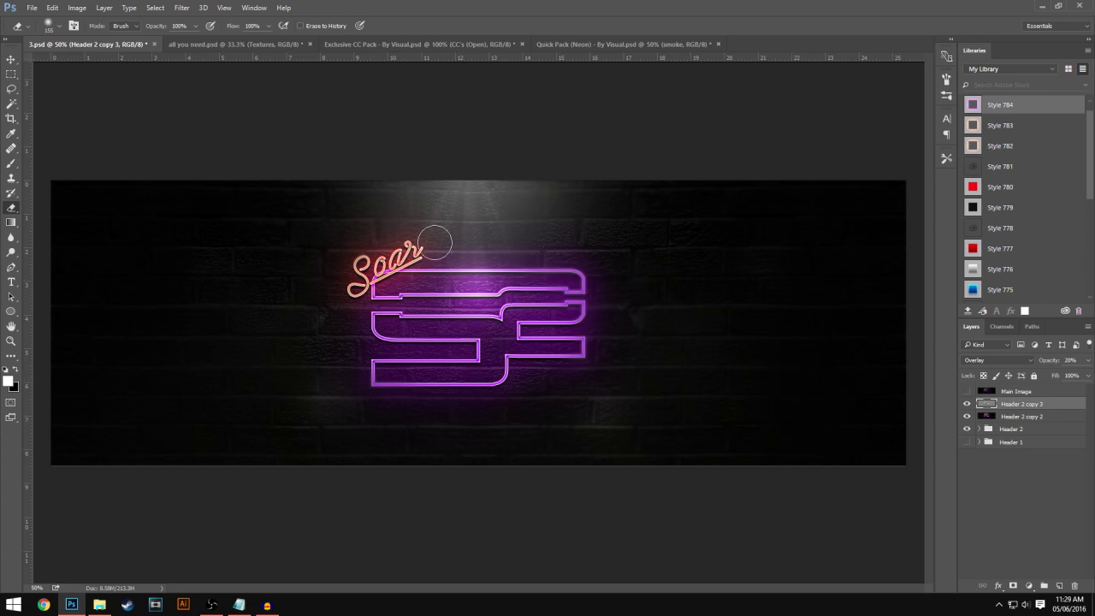
Step: In the Quick Pack (Neon) document, hide the smoke layer and make the CC's group visible
{"action": "left_click", "coordinate": [577, 44]}
{"action": "left_click", "coordinate": [966, 446]}
{"action": "left_click", "coordinate": [967, 418]}
{"action": "left_click", "coordinate": [981, 420]}
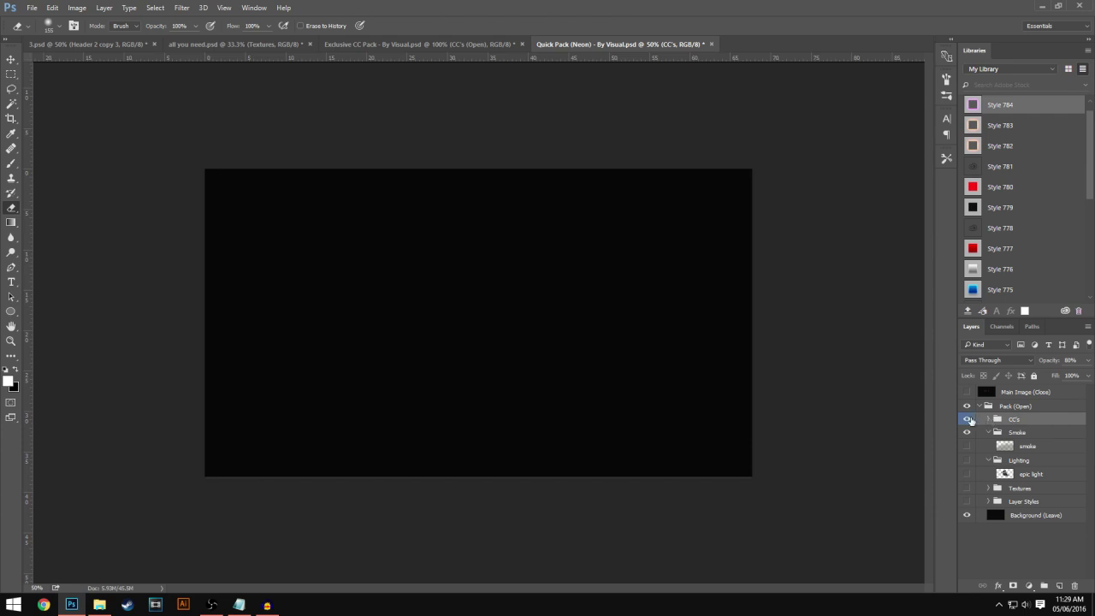
{"action": "left_click", "coordinate": [988, 419]}
{"action": "left_click", "coordinate": [988, 419]}
Step: Copy the CC's group into the 3.psd header document, above the Header 2 copy 3 layer
{"action": "left_click", "coordinate": [11, 59]}
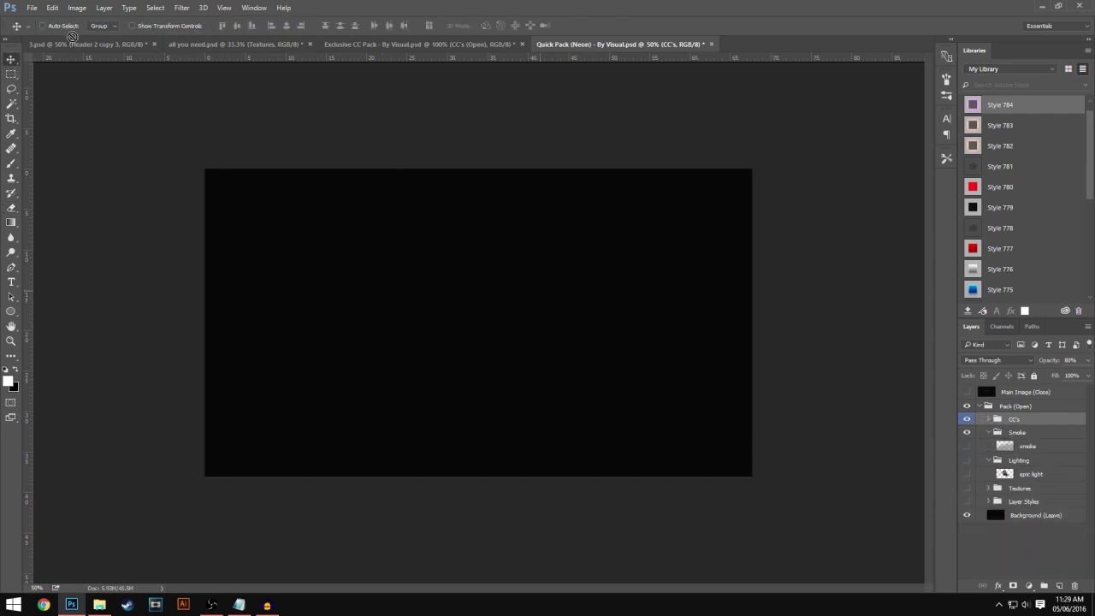
{"action": "key", "text": "ctrl+Tab"}
{"action": "left_click_drag", "start_coordinate": [566, 309], "coordinate": [566, 311]}
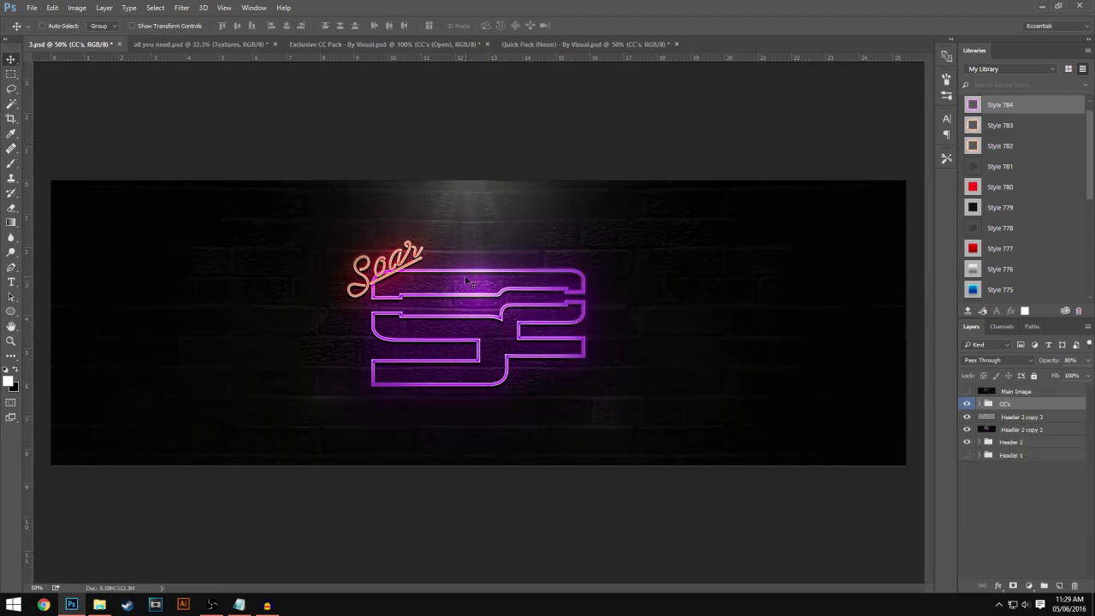
Step: Compare the header with and without the CC's group, and against the Main Image layer, by toggling their visibility
{"action": "left_click", "coordinate": [966, 403]}
{"action": "left_click", "coordinate": [966, 404]}
{"action": "left_click", "coordinate": [966, 404]}
{"action": "left_click", "coordinate": [966, 391]}
{"action": "left_click", "coordinate": [967, 392]}
{"action": "left_click", "coordinate": [966, 392]}
{"action": "left_click", "coordinate": [967, 392]}
{"action": "left_click", "coordinate": [967, 392]}
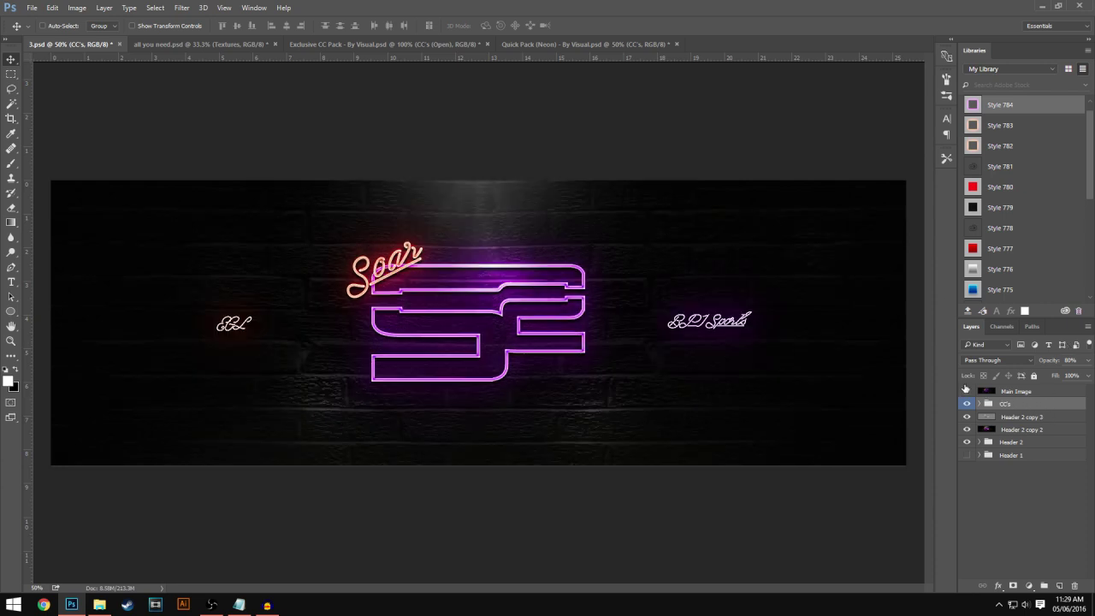
{"action": "left_click", "coordinate": [966, 391]}
{"action": "left_click", "coordinate": [966, 391]}
{"action": "left_click", "coordinate": [966, 391]}
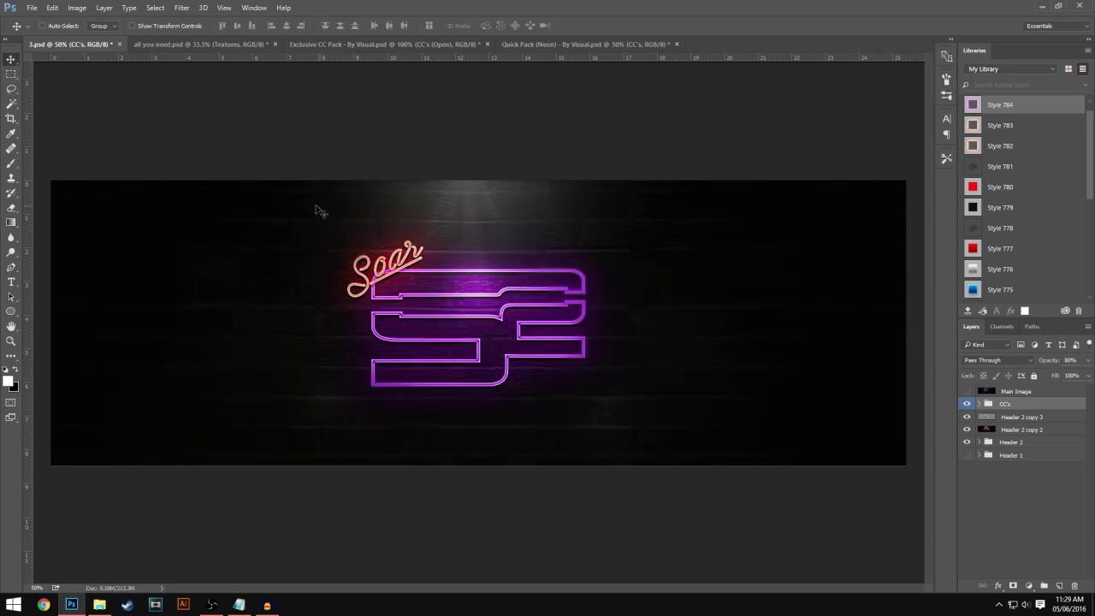
{"action": "key", "text": "ctrl+minus"}
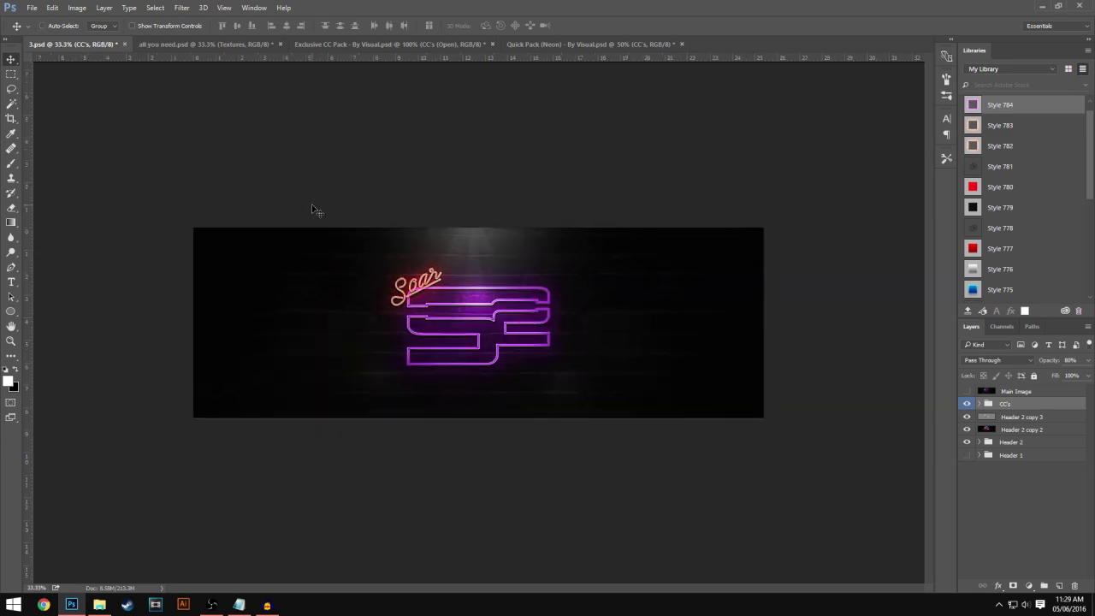